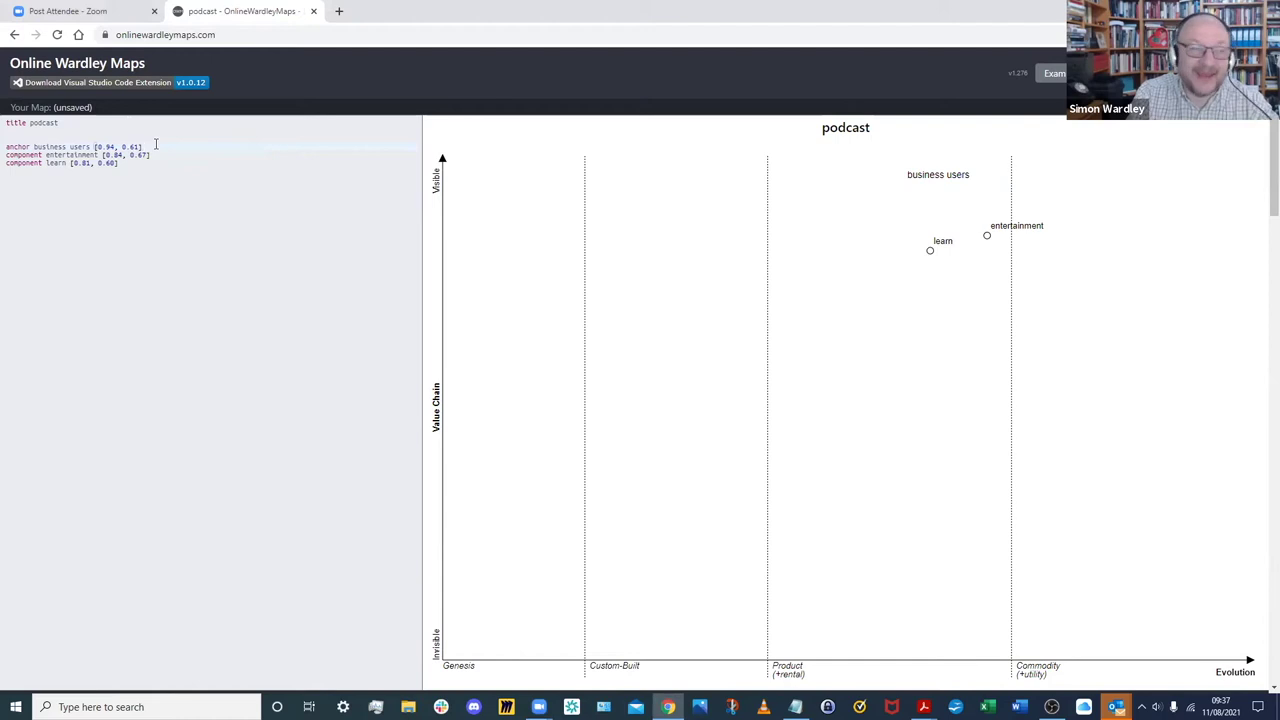
Step: Add a 'business' anchor and place it at [0.94, 0.69] beside business users near the commodity line
type("anchor ")
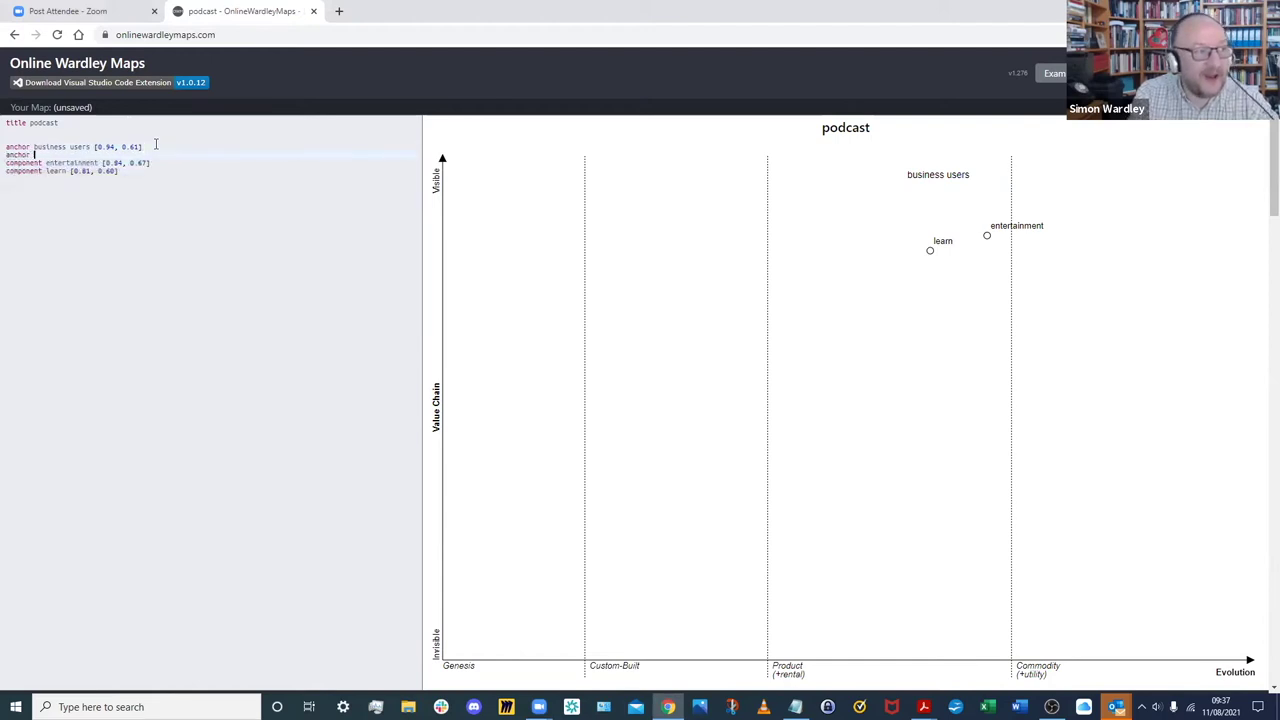
type("bus")
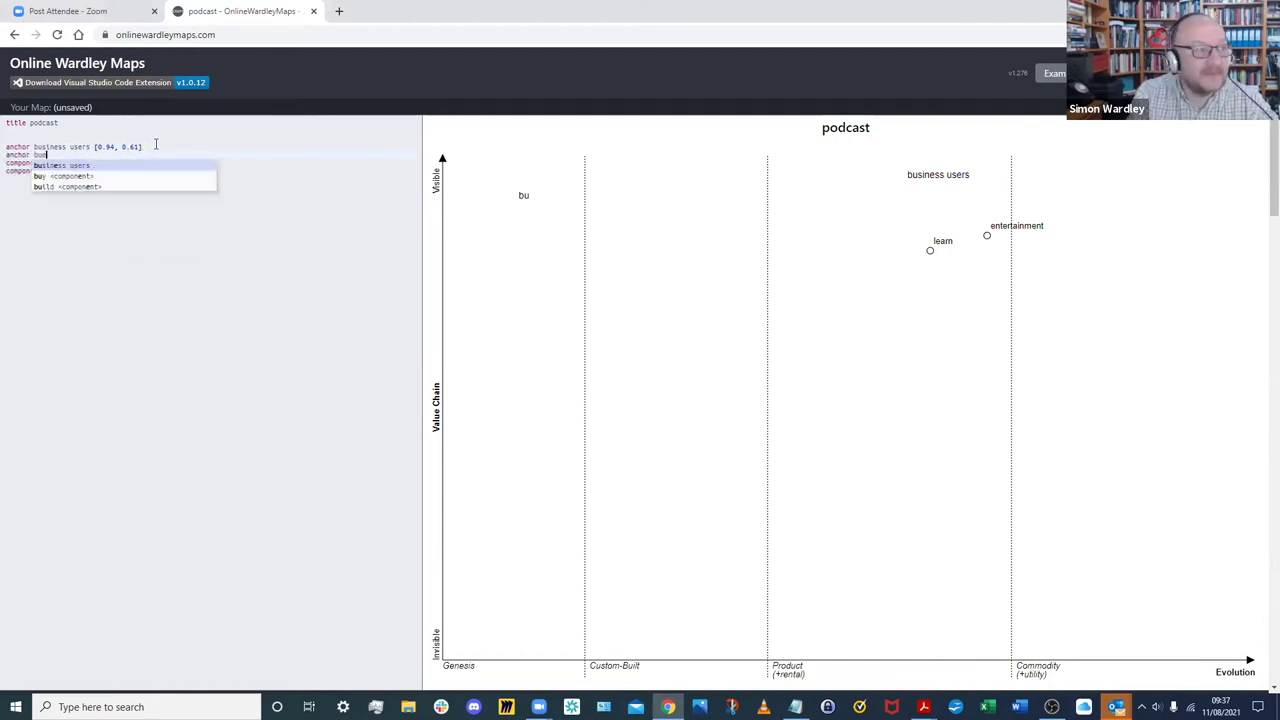
type("ine")
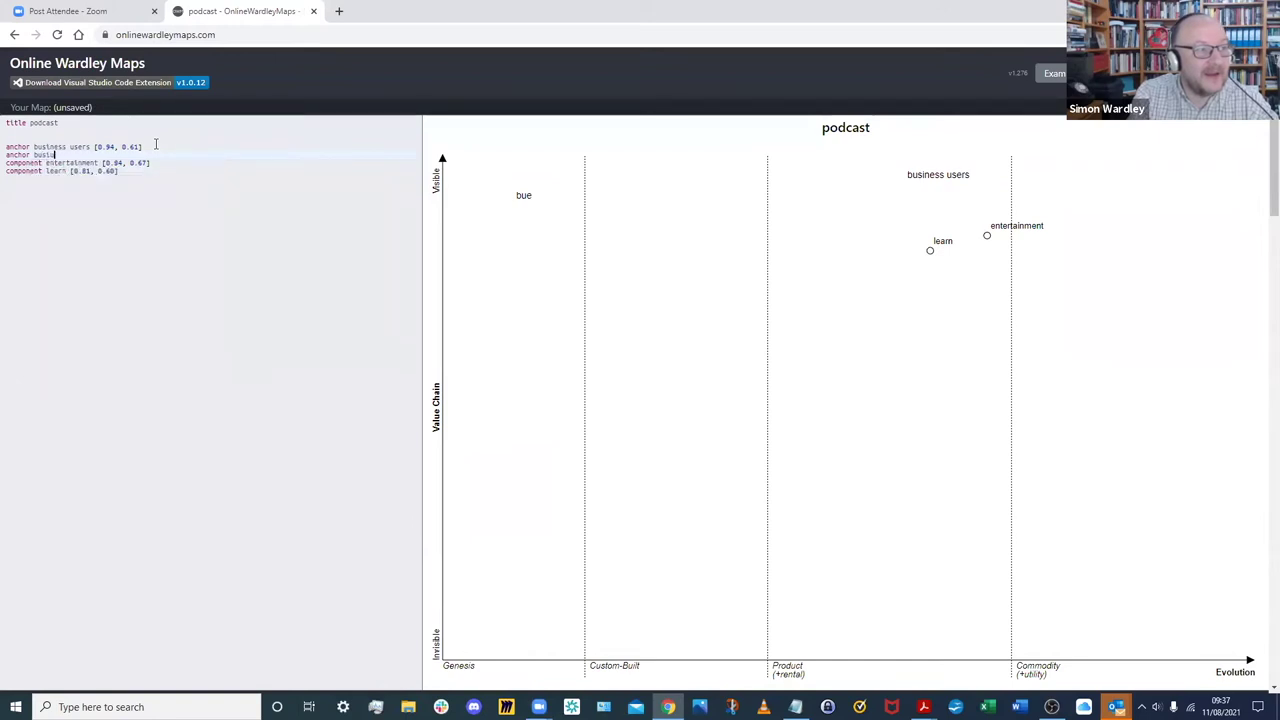
type("ess")
left_click(120, 289)
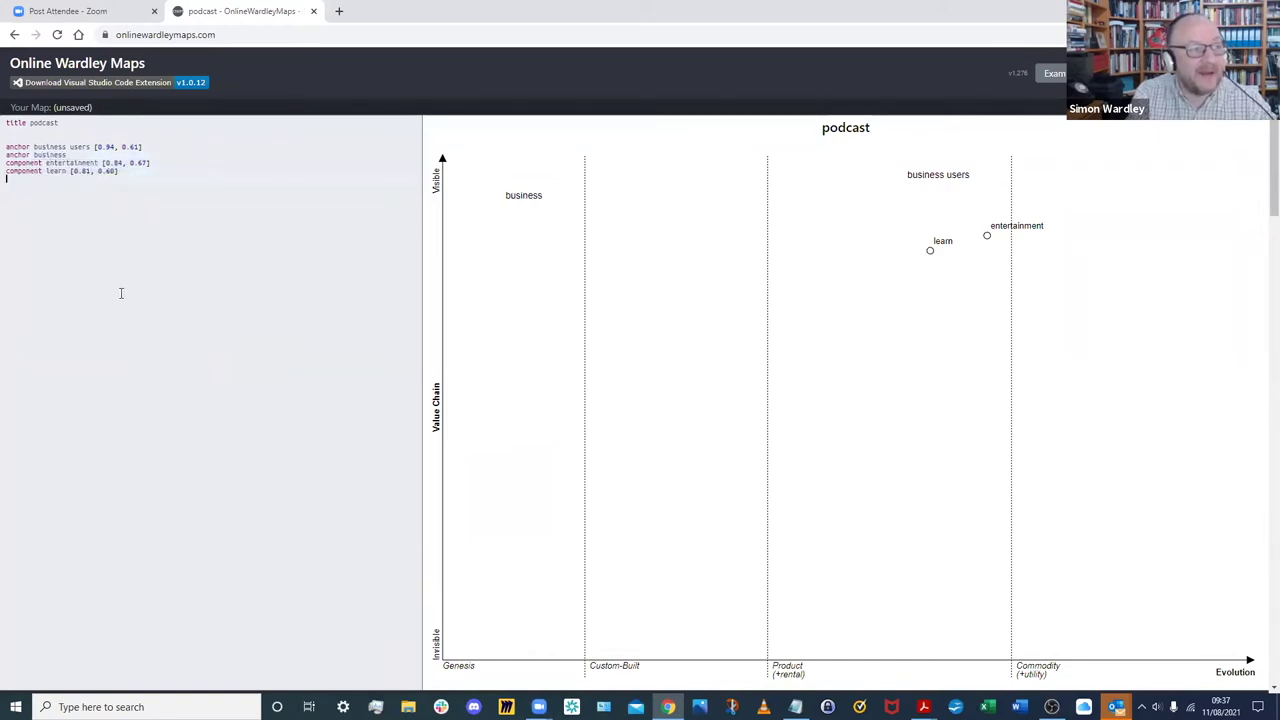
left_click_drag(510, 189, 862, 190)
left_click_drag(957, 174, 990, 174)
left_click_drag(887, 201, 894, 186)
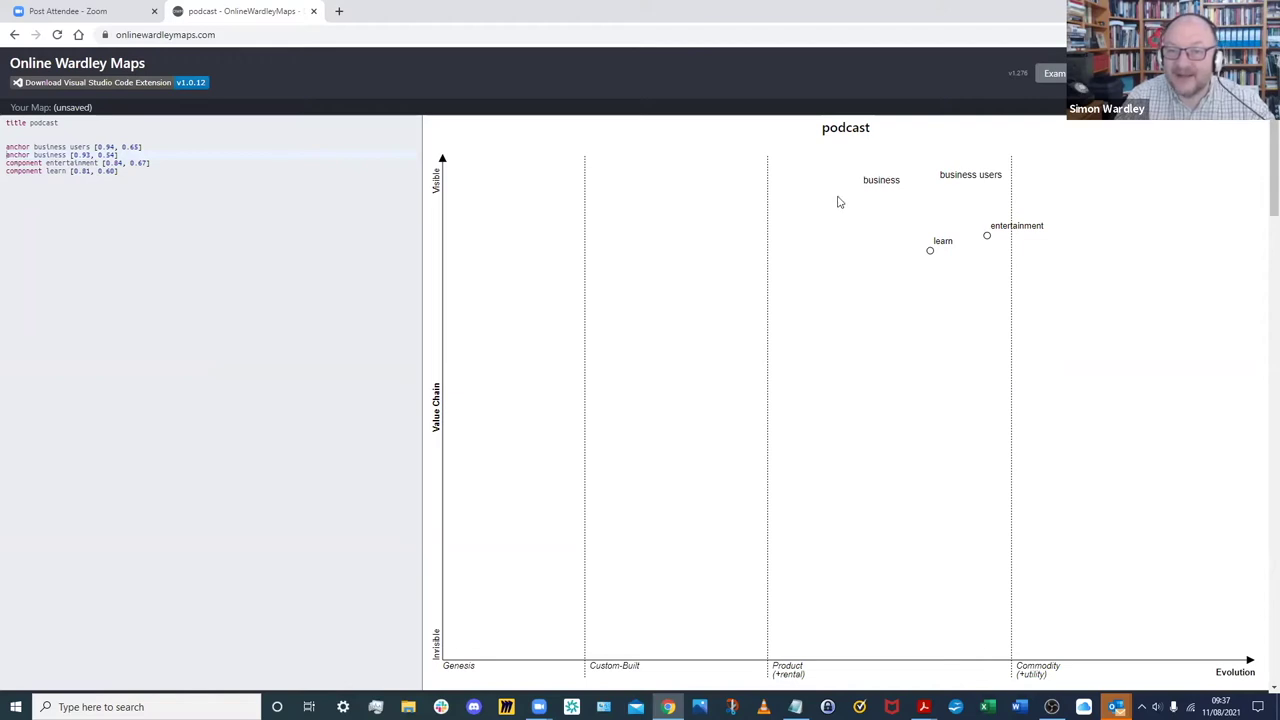
left_click_drag(866, 180, 938, 172)
left_click_drag(1037, 174, 990, 172)
Step: Move learn and entertainment up and to the left below the anchors
left_click_drag(933, 250, 889, 235)
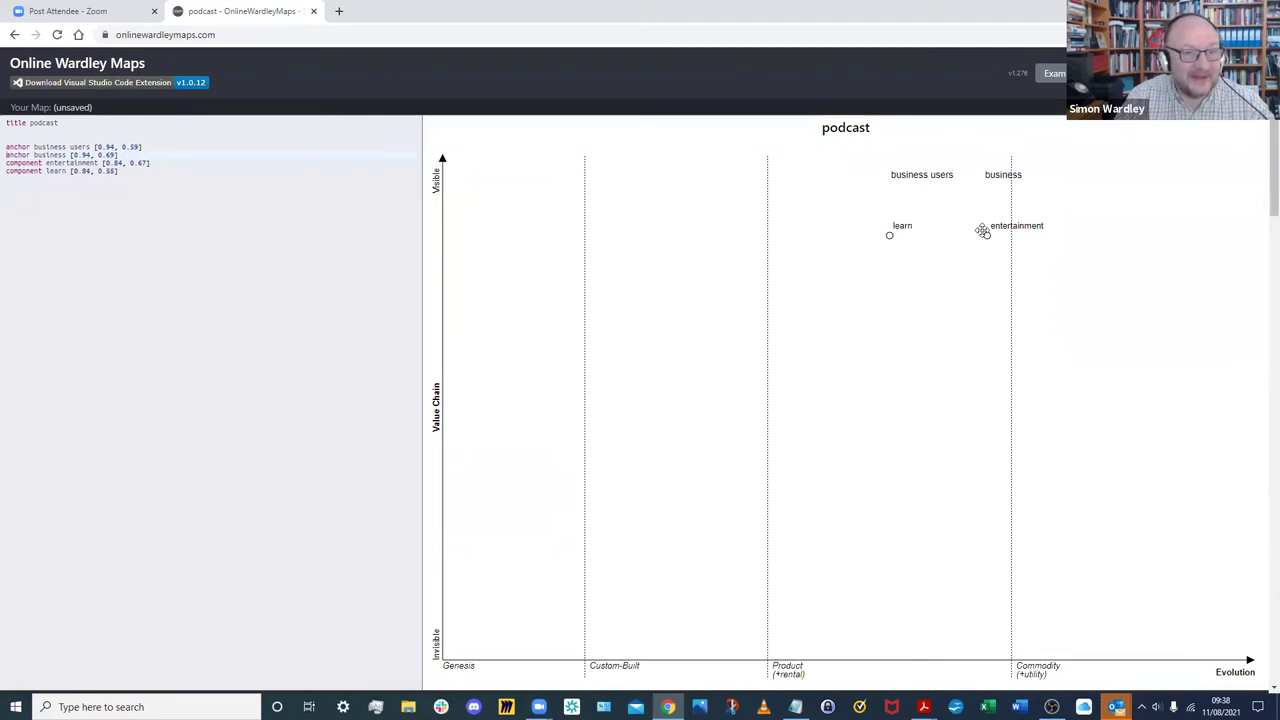
left_click_drag(983, 231, 954, 230)
left_click(114, 206)
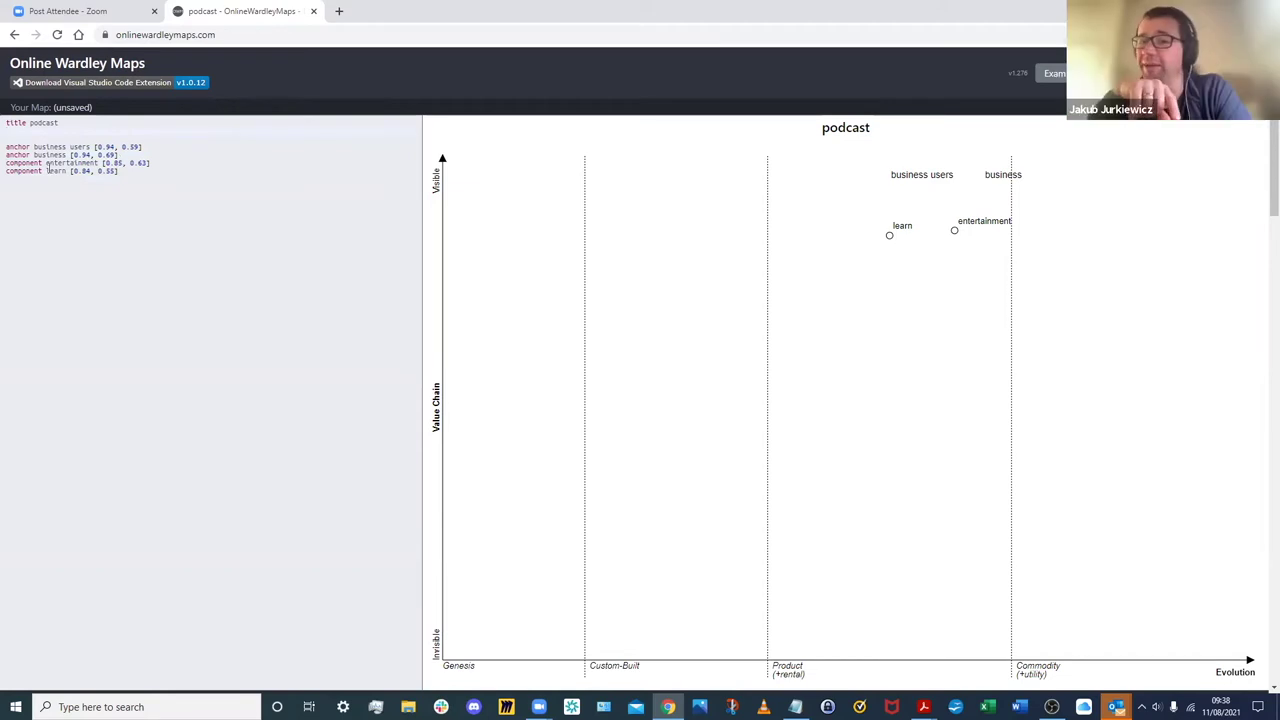
Step: Add the links 'business users -> entertainment' and 'business users -> learn'
left_click(167, 153)
key("Return")
key("Return")
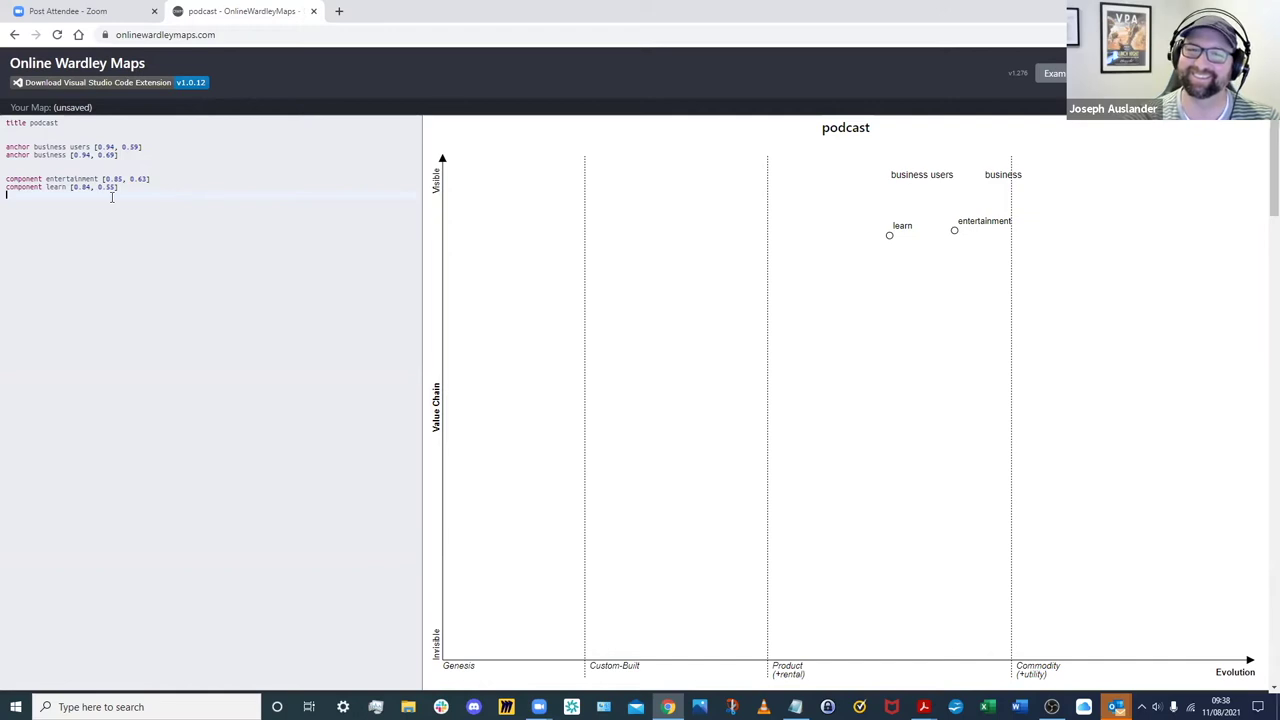
type("bus")
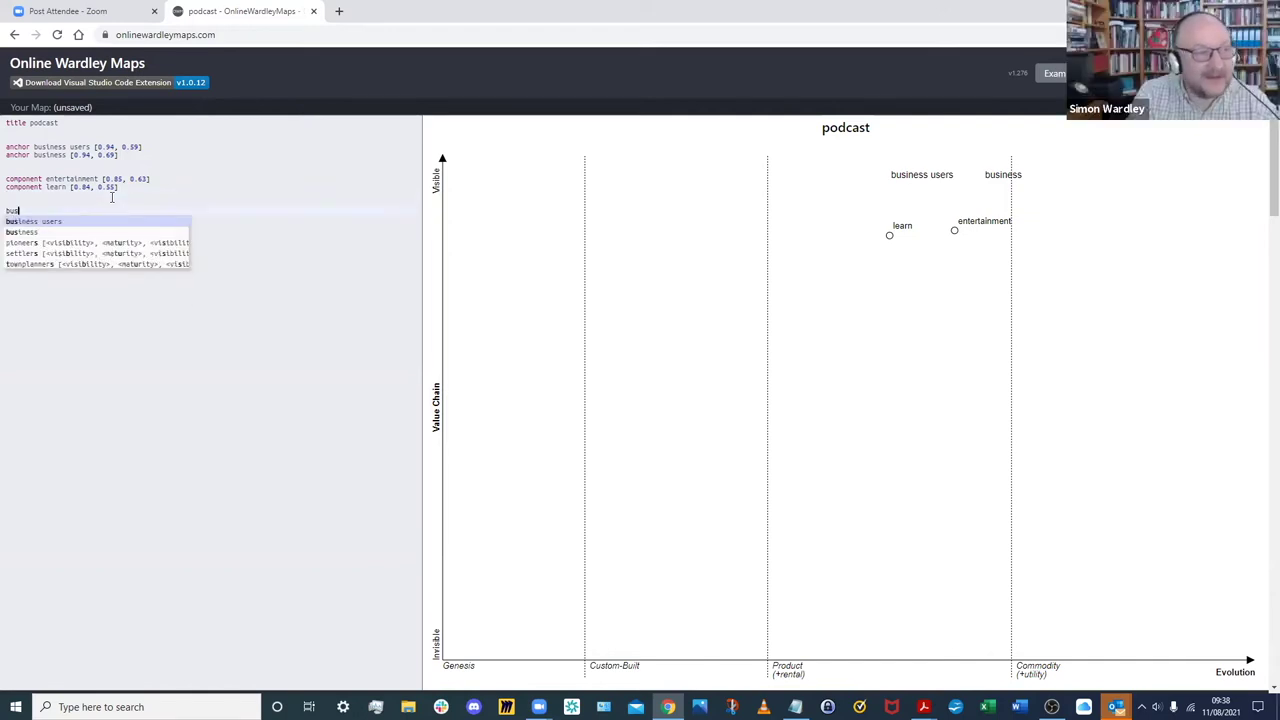
type("iness users -")
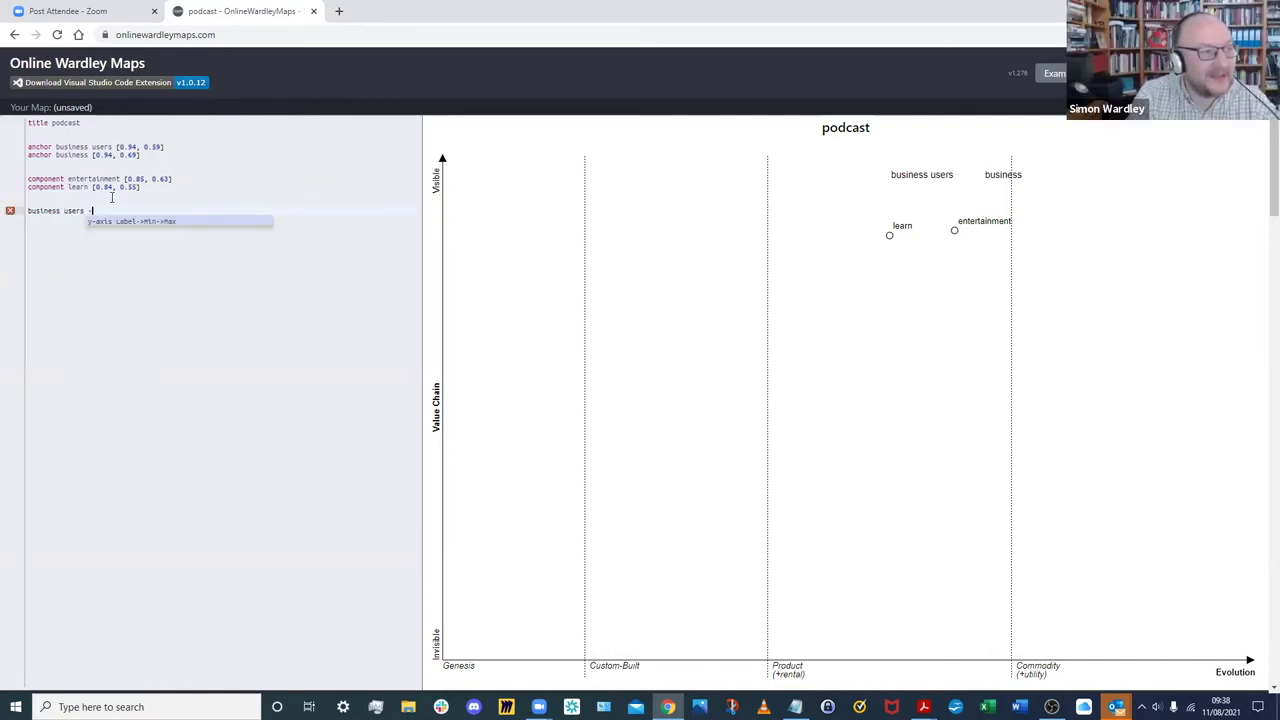
type("> en")
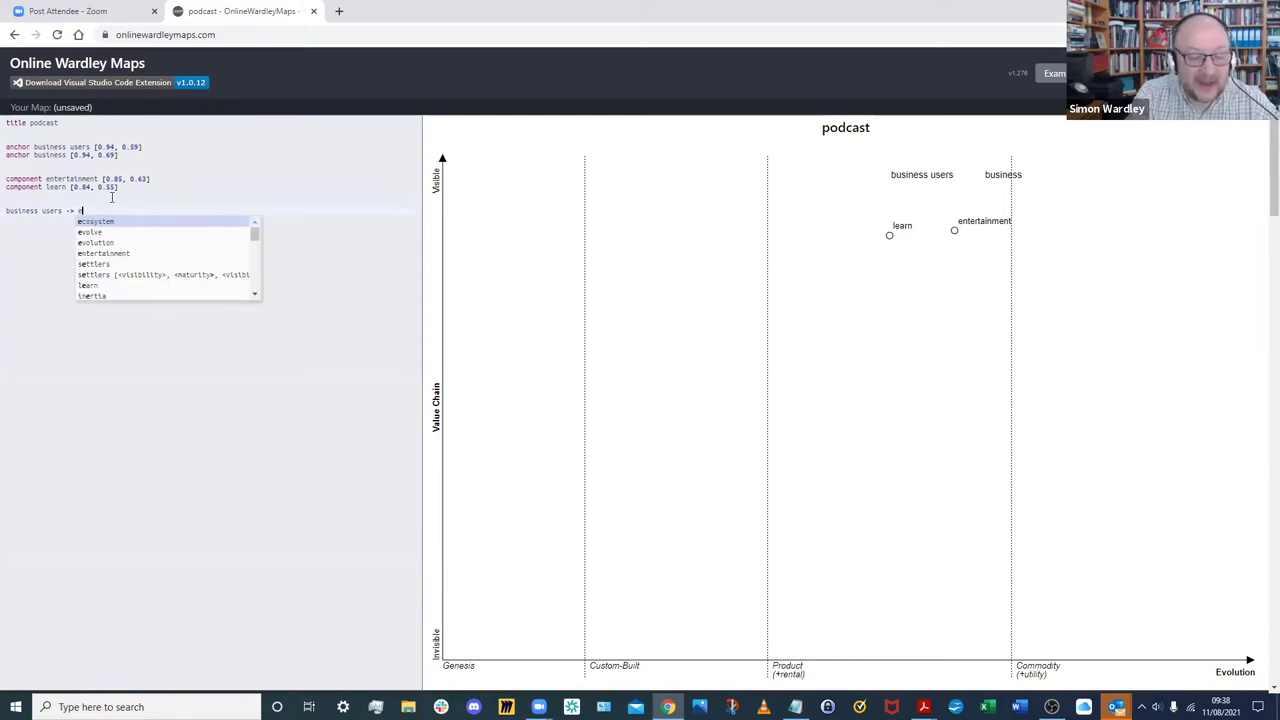
key("Down")
key("Return")
key("Return")
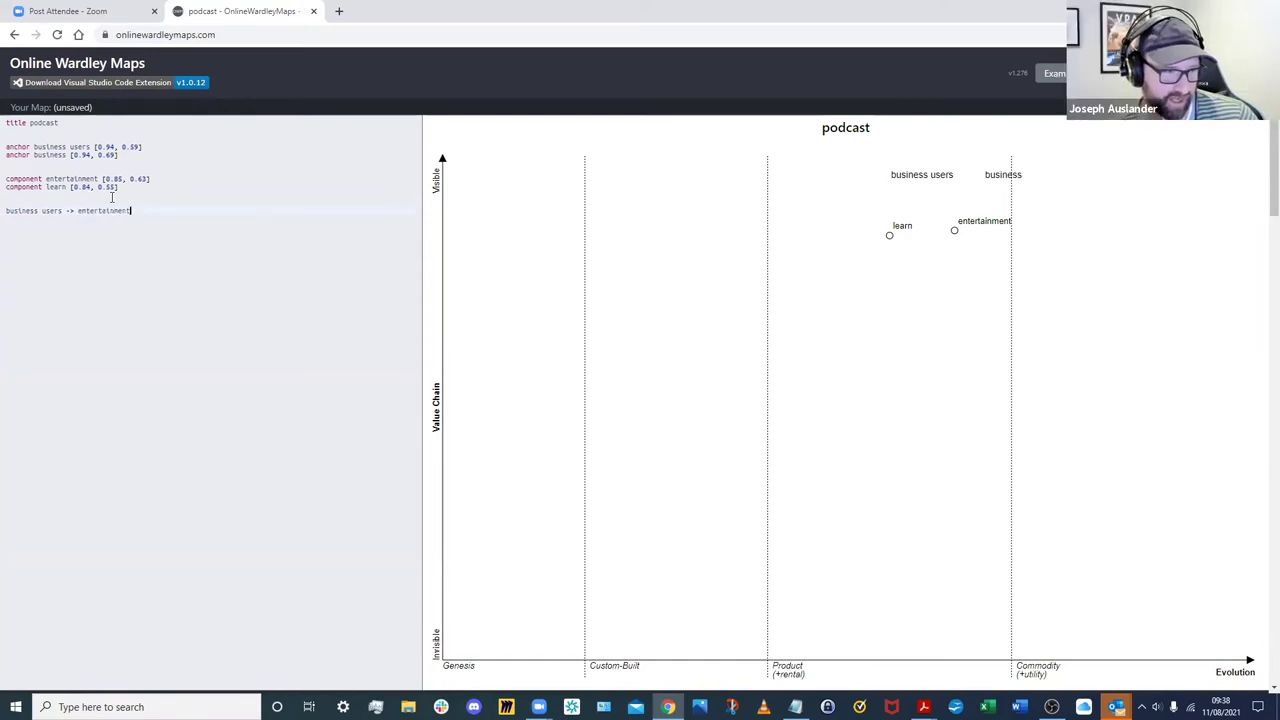
type("b")
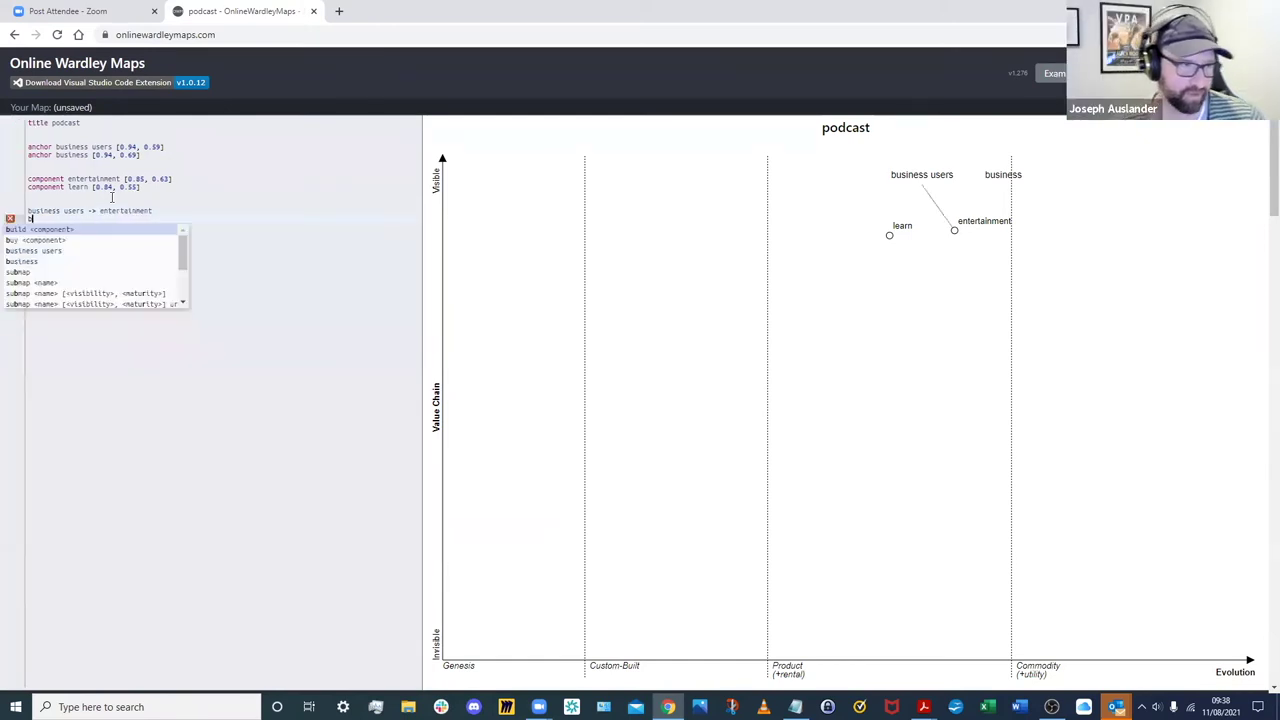
type("usiness ")
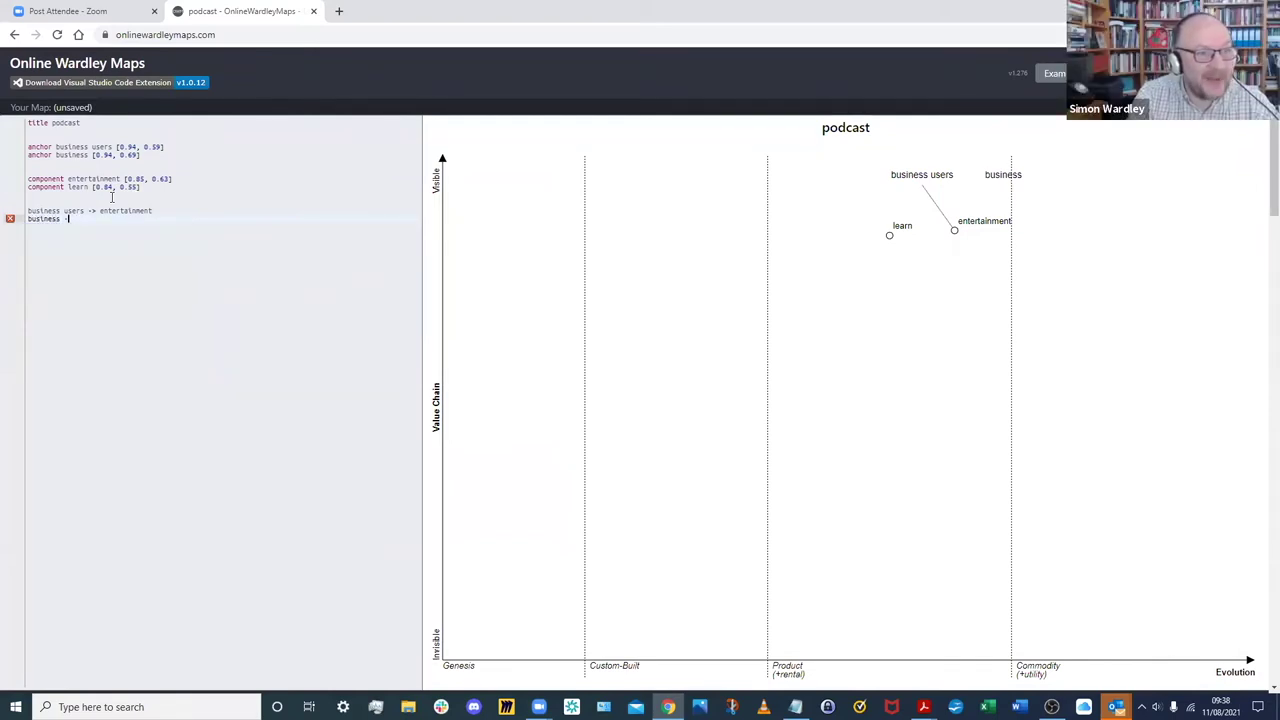
type("-> learn")
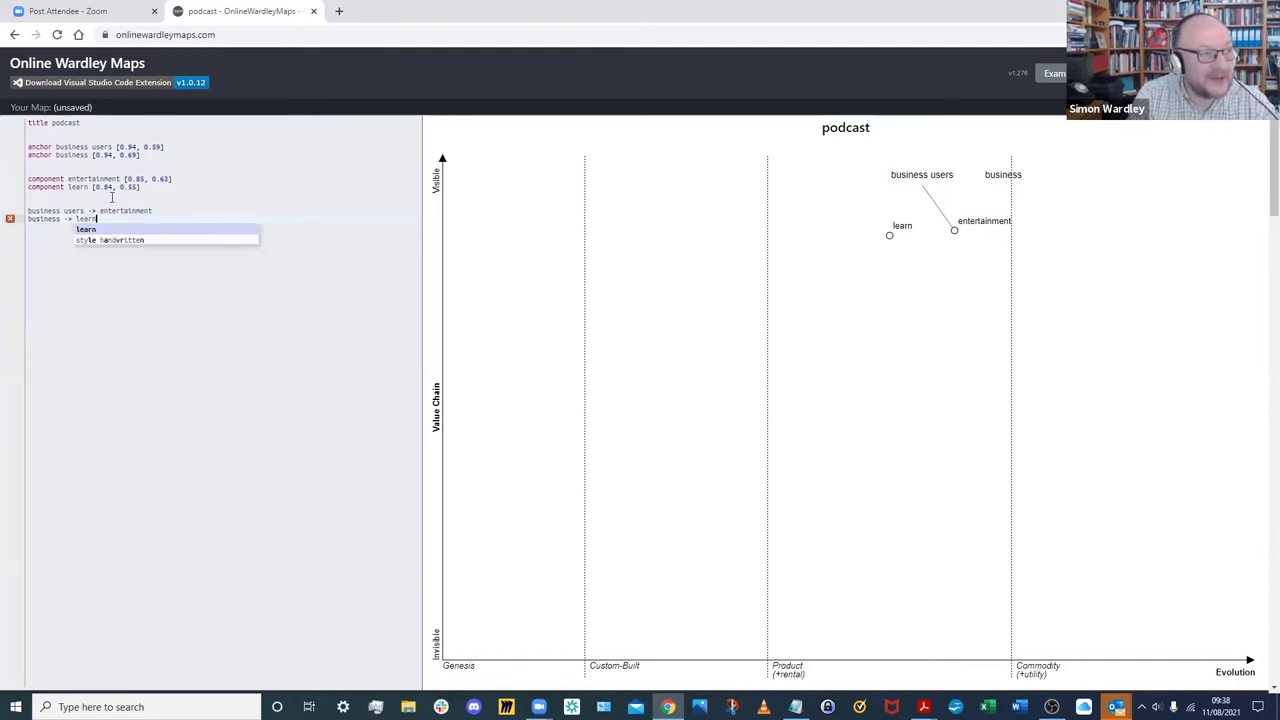
key("Return")
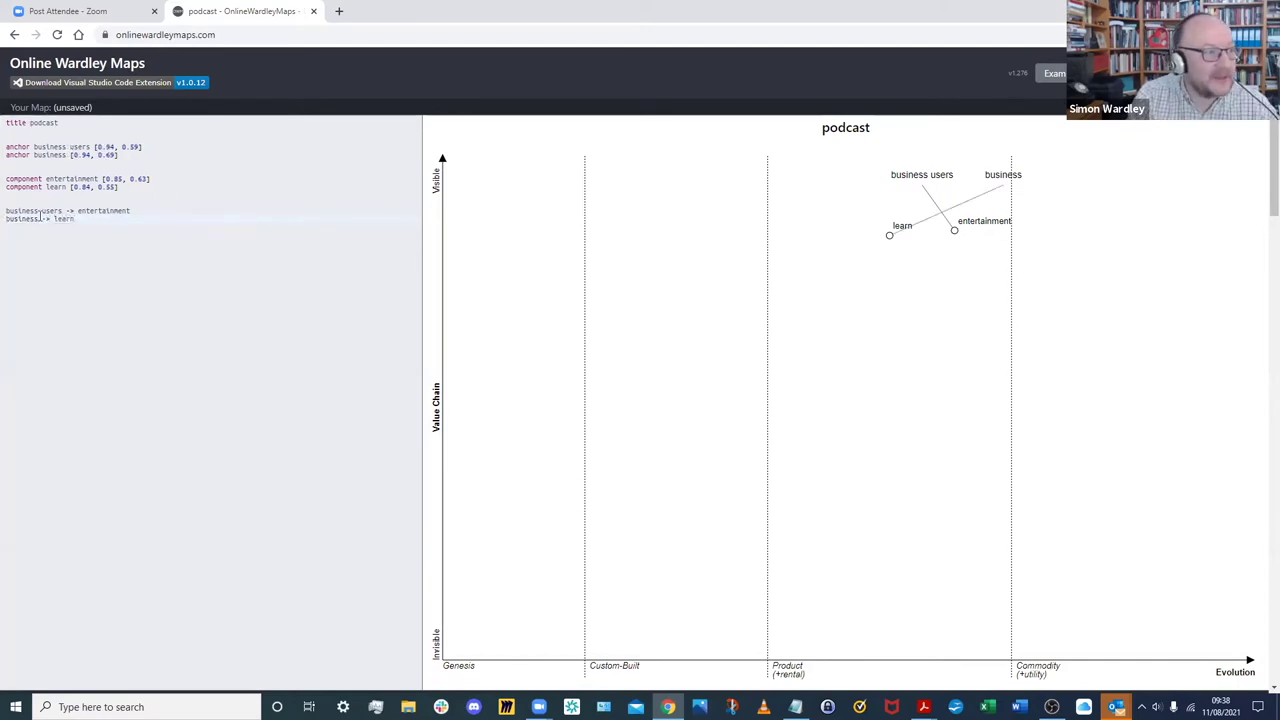
key("ctrl+Left")
key("ctrl+Left")
type("users")
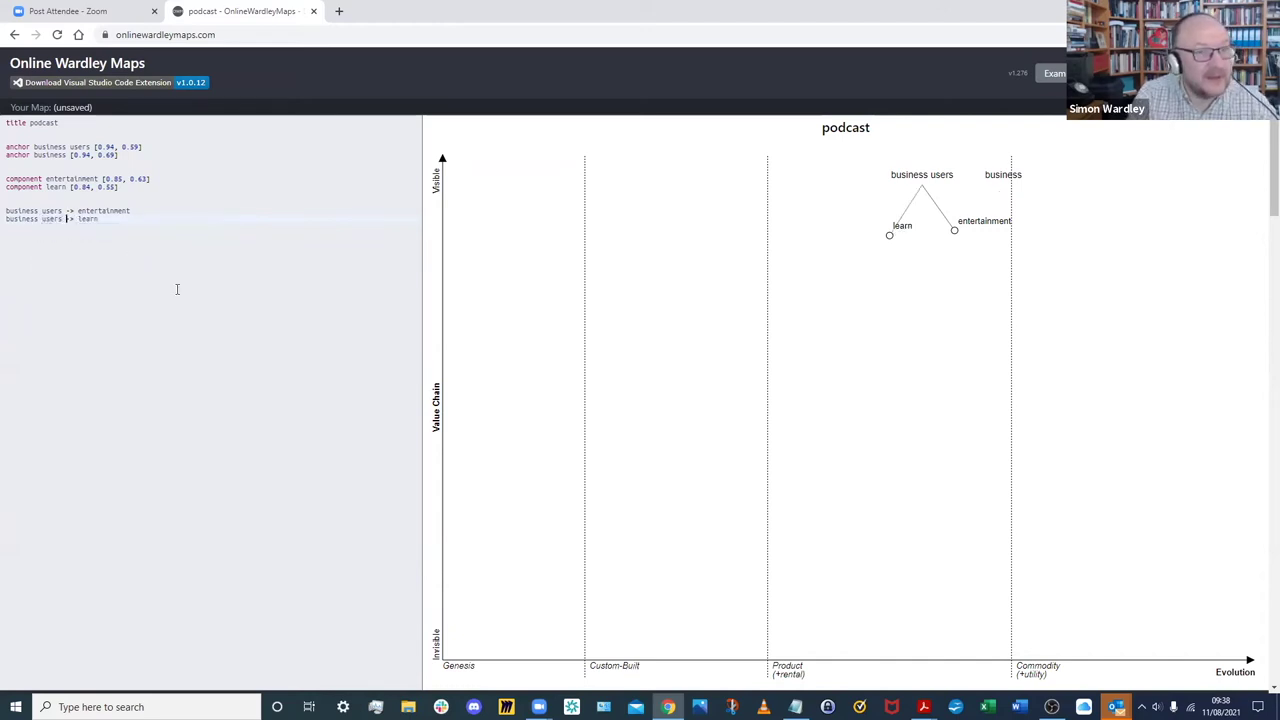
Step: Reposition entertainment and learn beneath business users, with learn's label offset [-46, -9]
left_click_drag(954, 230, 995, 242)
mouse_move(889, 235)
left_mouse_down()
mouse_move(922, 249)
mouse_move(931, 237)
mouse_move(897, 237)
left_mouse_up()
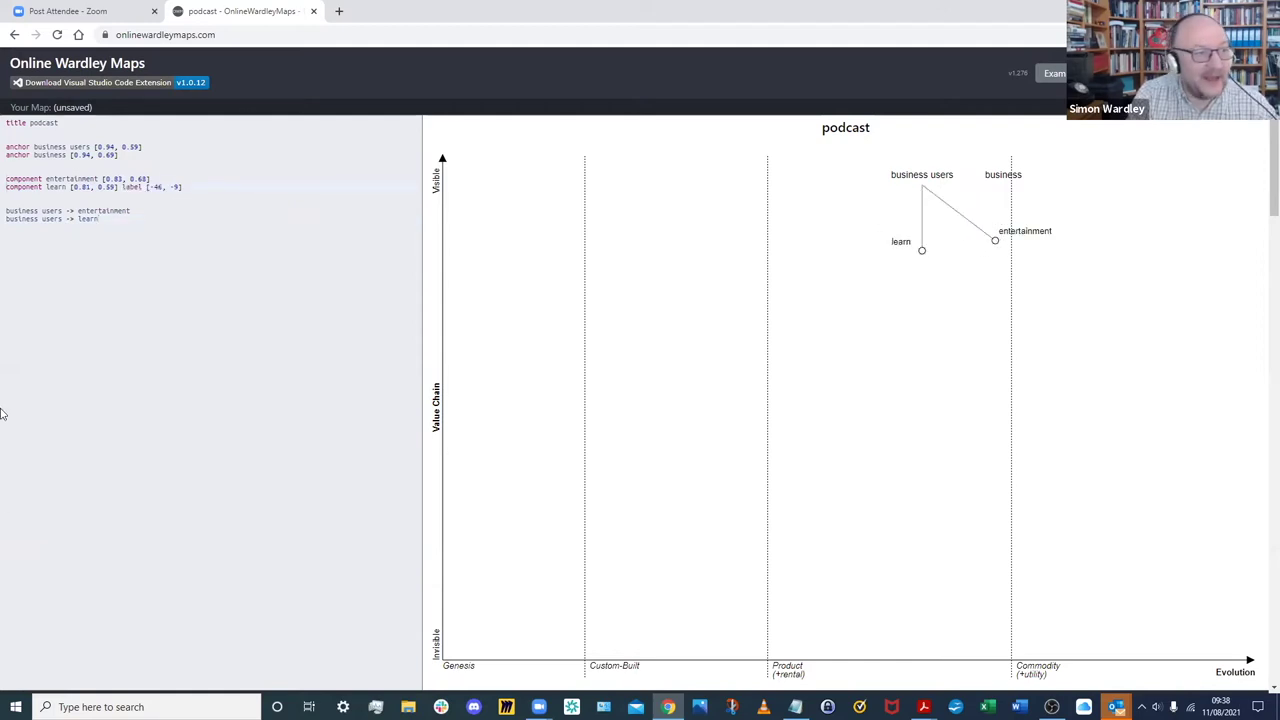
key("Return")
Step: Add a 'content' component and drag it to the right on the map
type("comp")
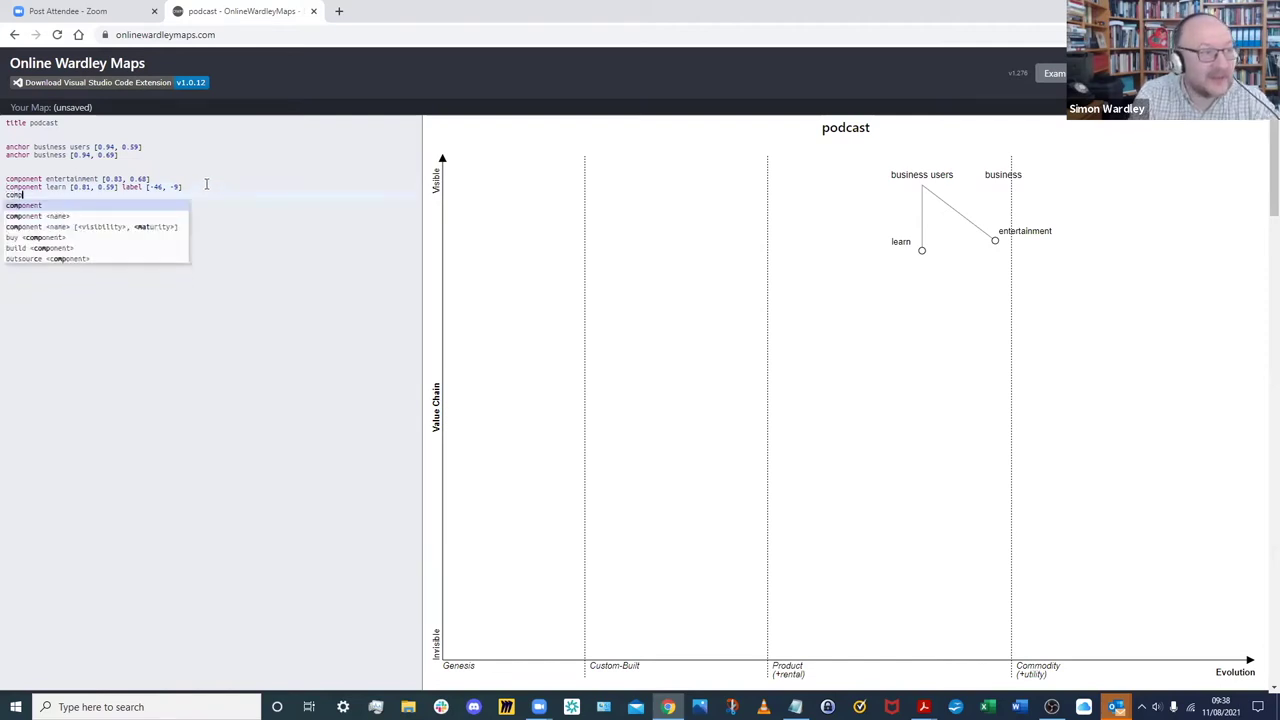
type("onent c")
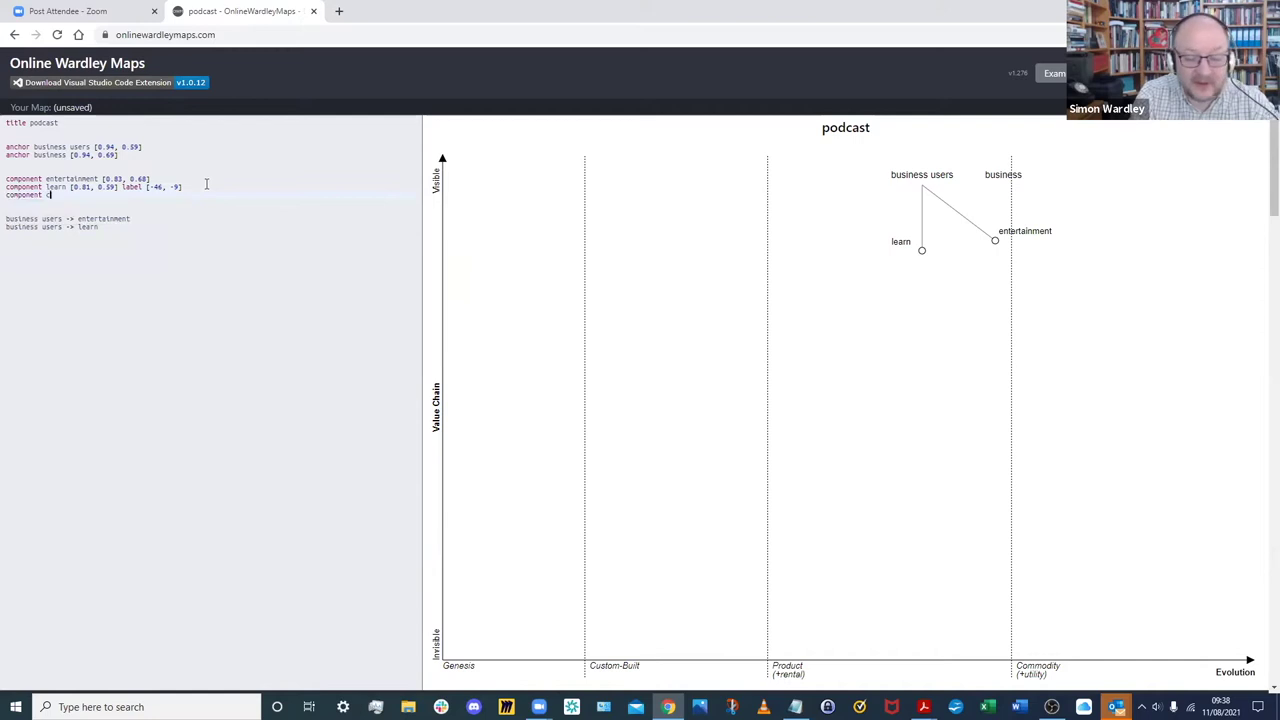
type("onte")
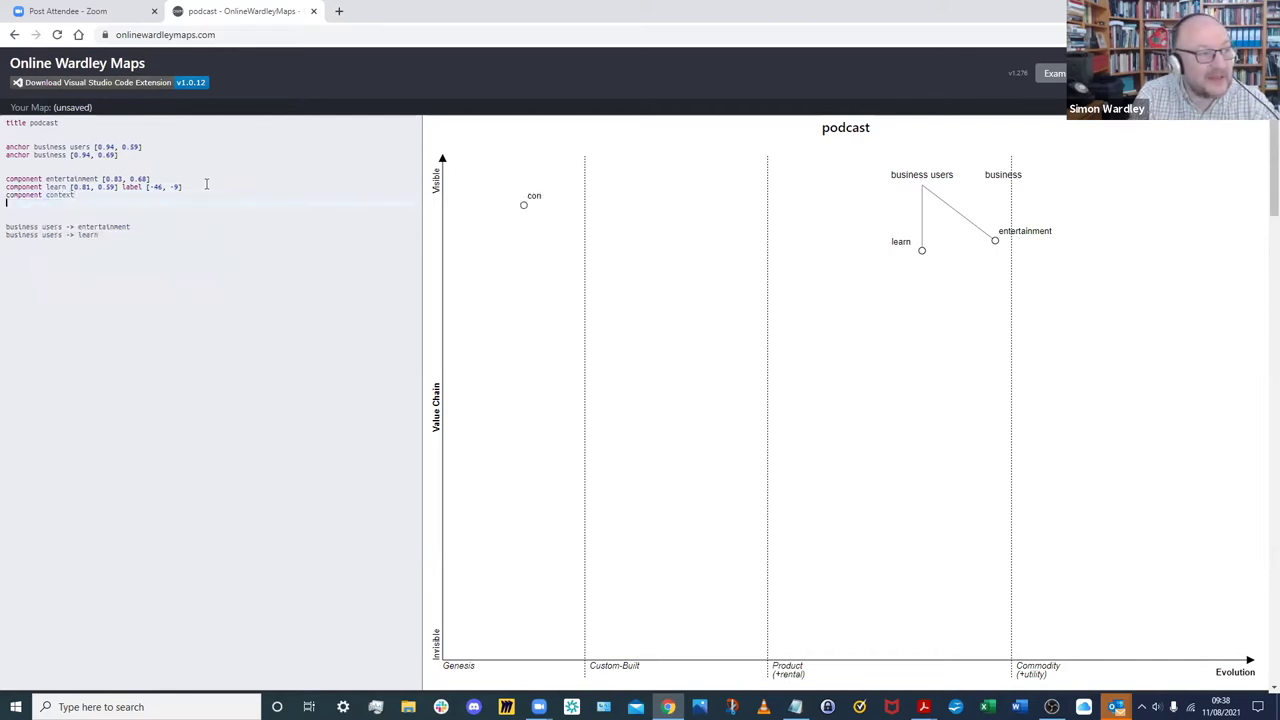
type("nt")
key("Return")
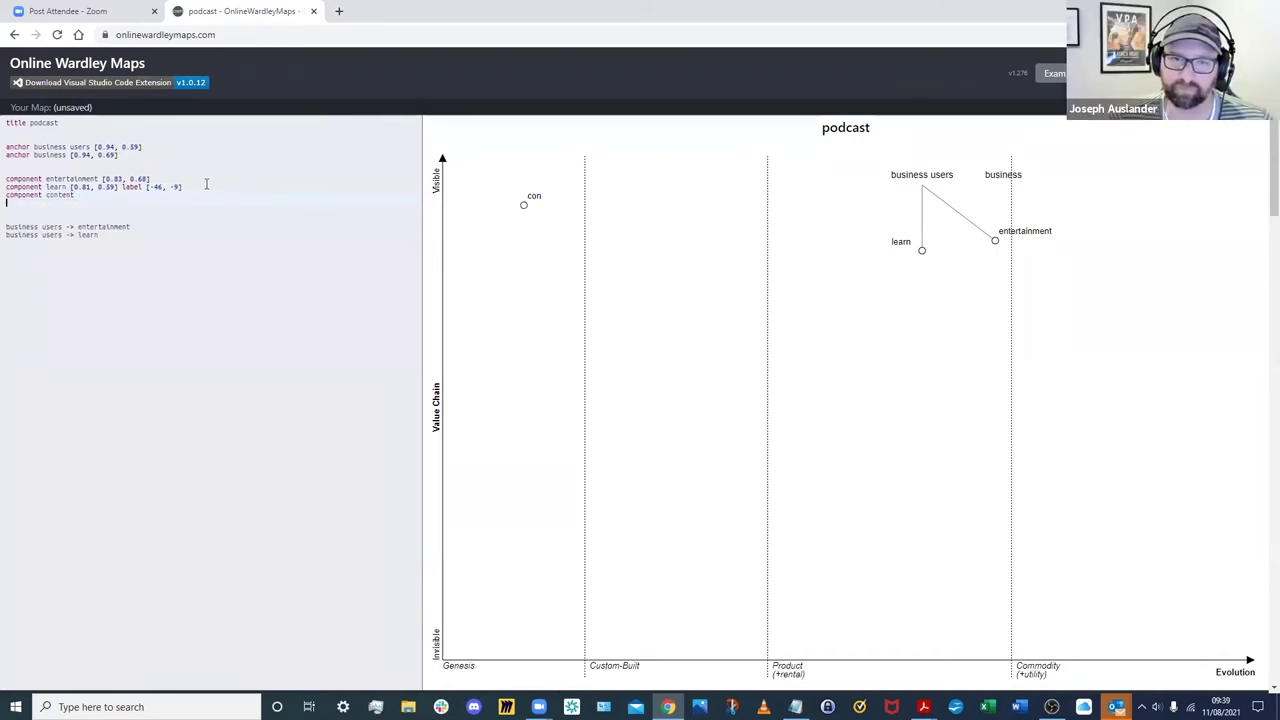
left_click_drag(523, 205, 678, 190)
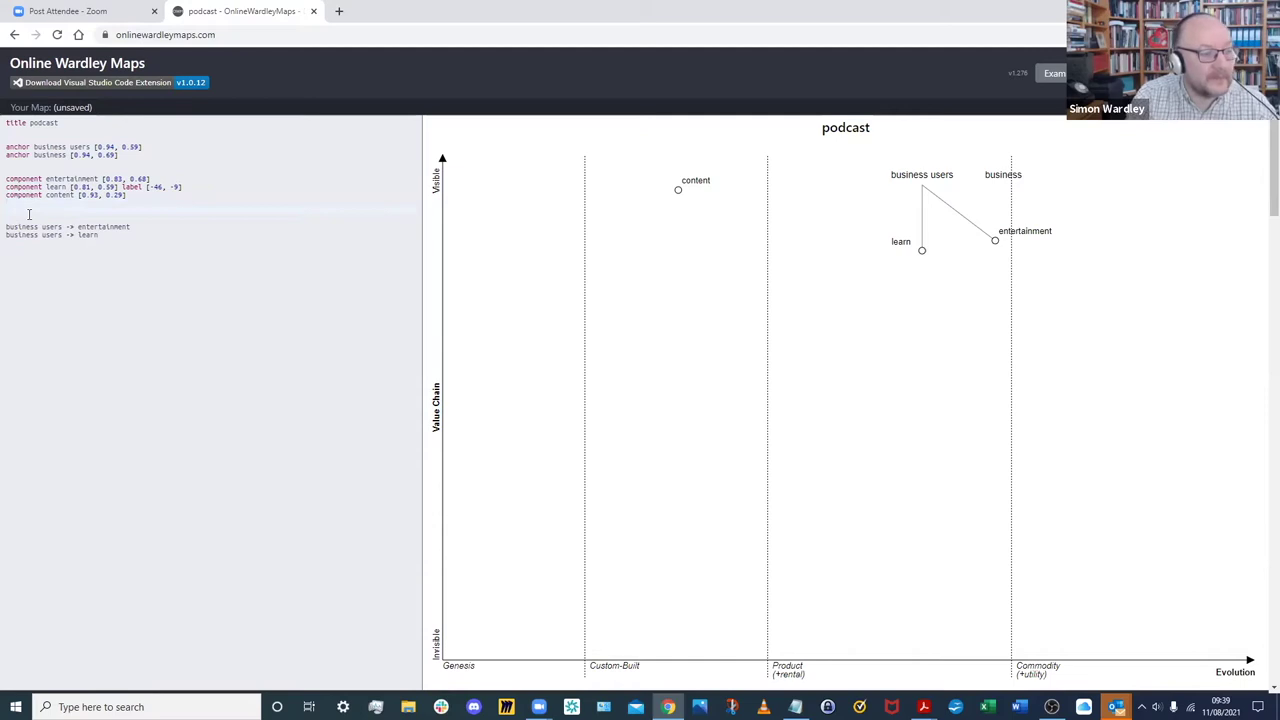
Step: Add a 'podcast' component at [0.55, 0.72] and move content down to [0.65, 0.48]
type("component")
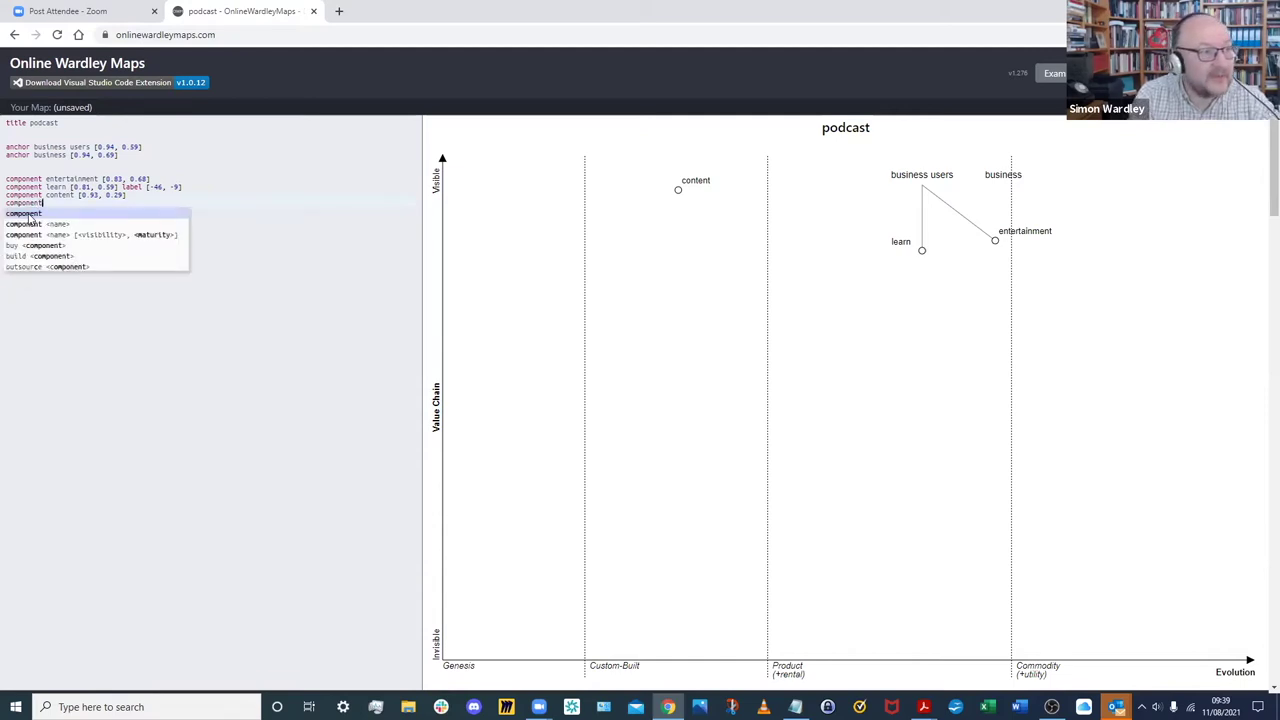
type(" podo")
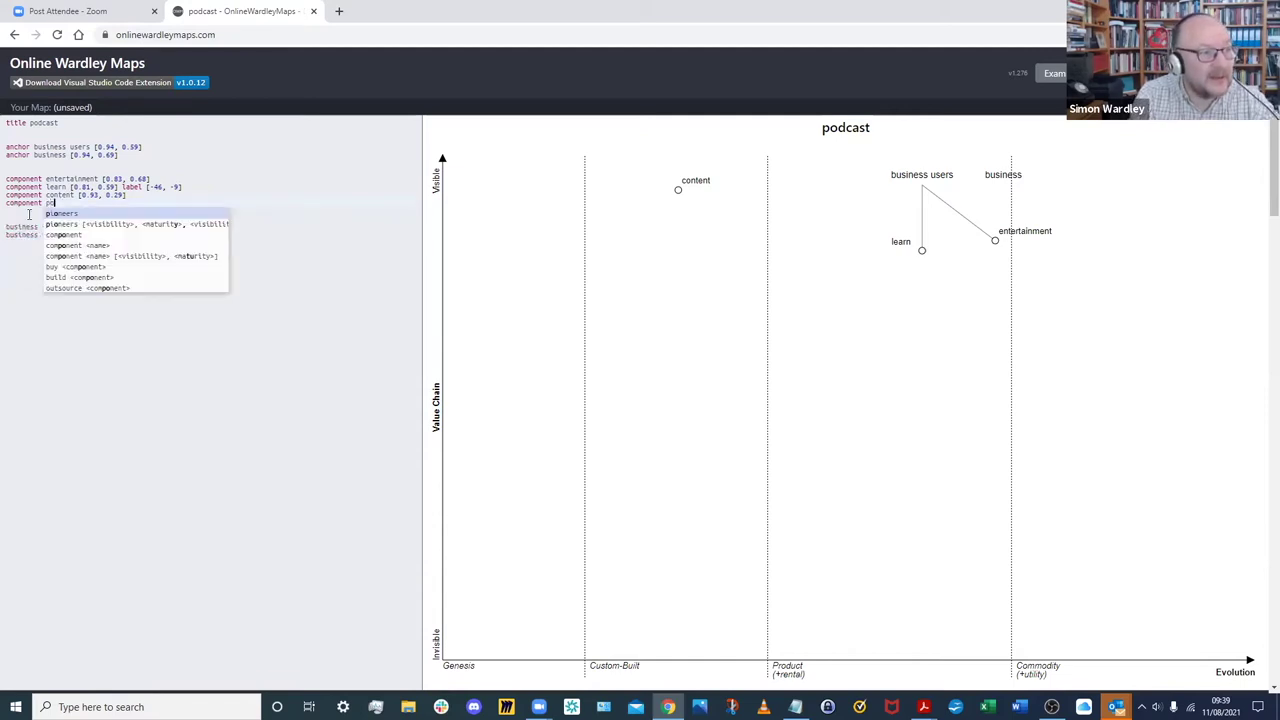
type("dcast")
key("Return")
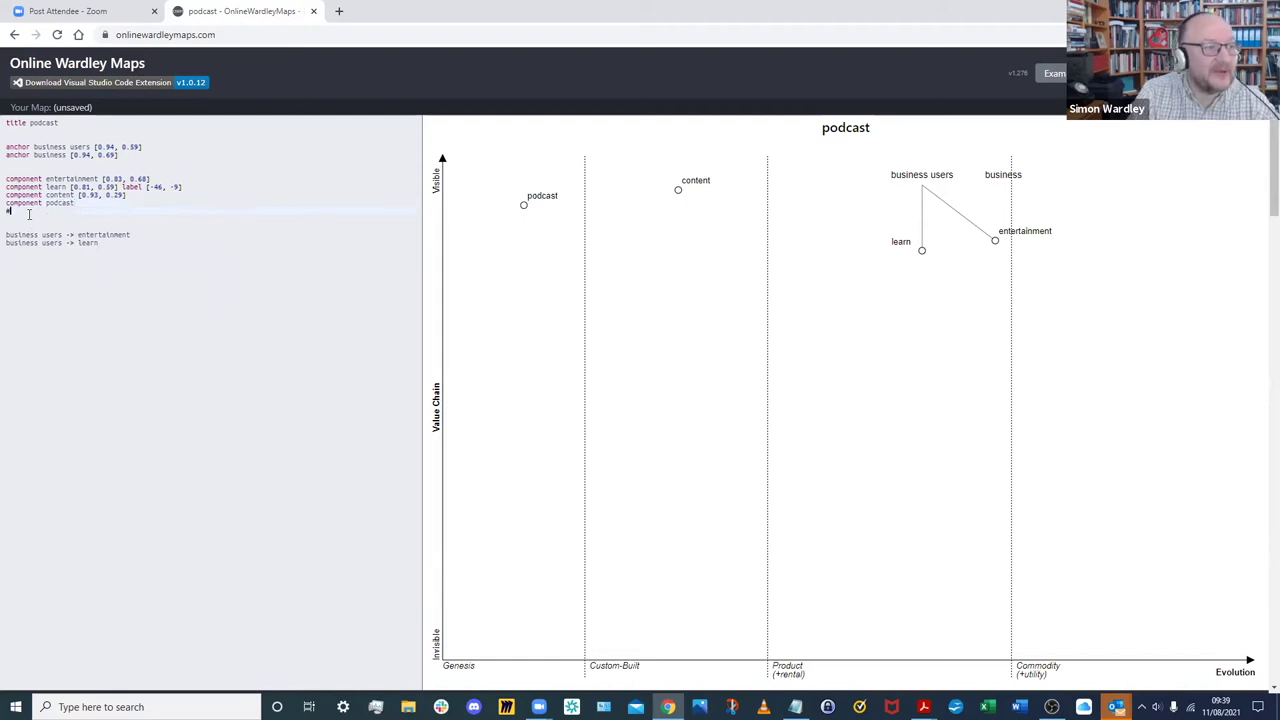
key("BackSpace")
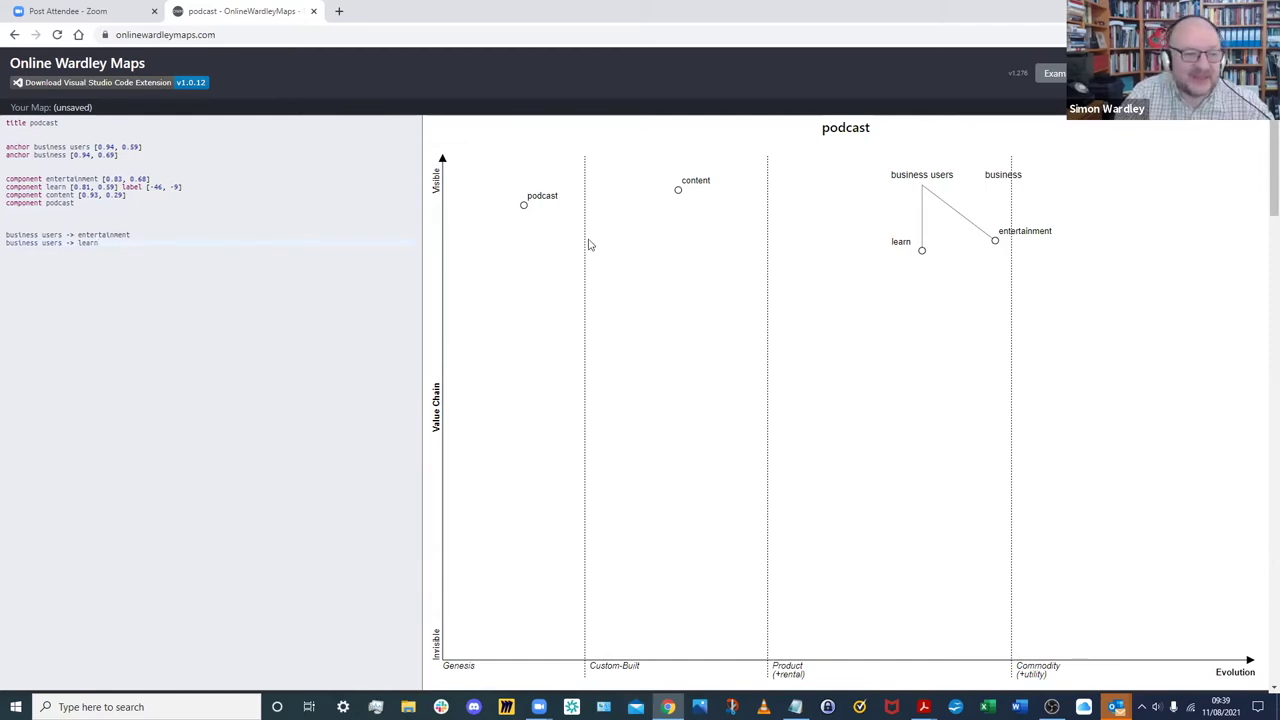
left_click_drag(524, 205, 1028, 381)
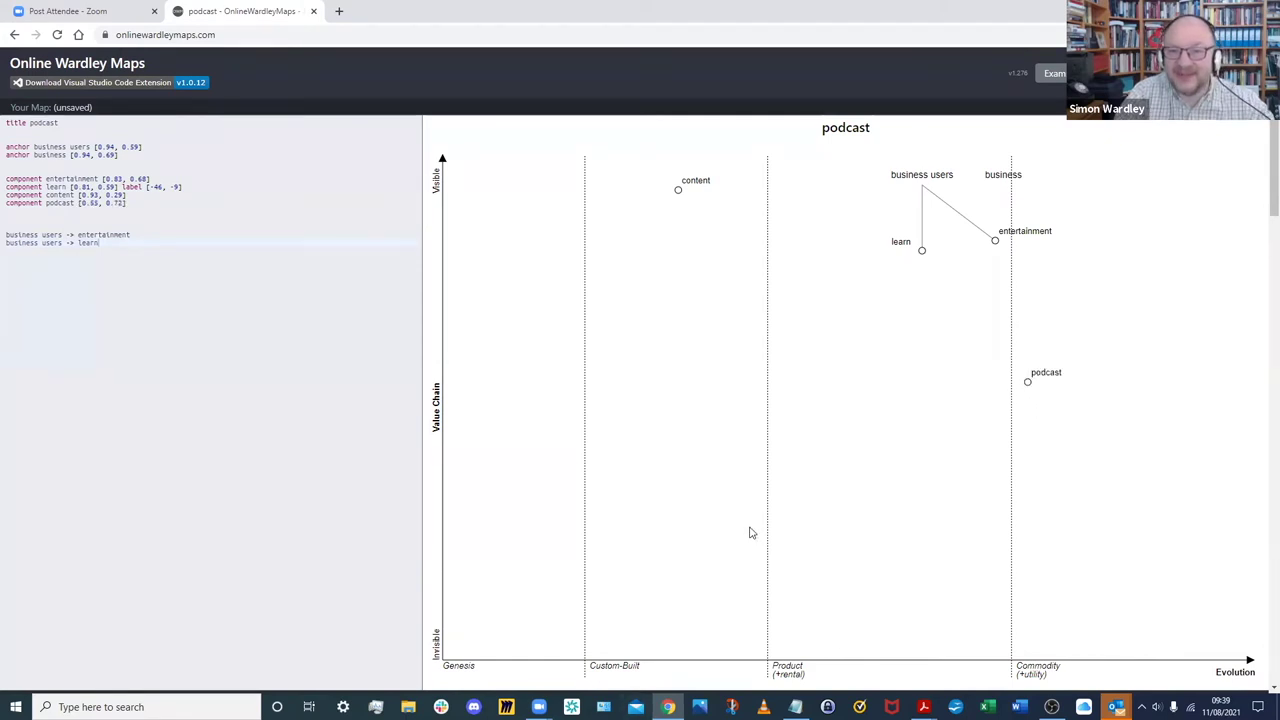
left_click_drag(677, 193, 813, 318)
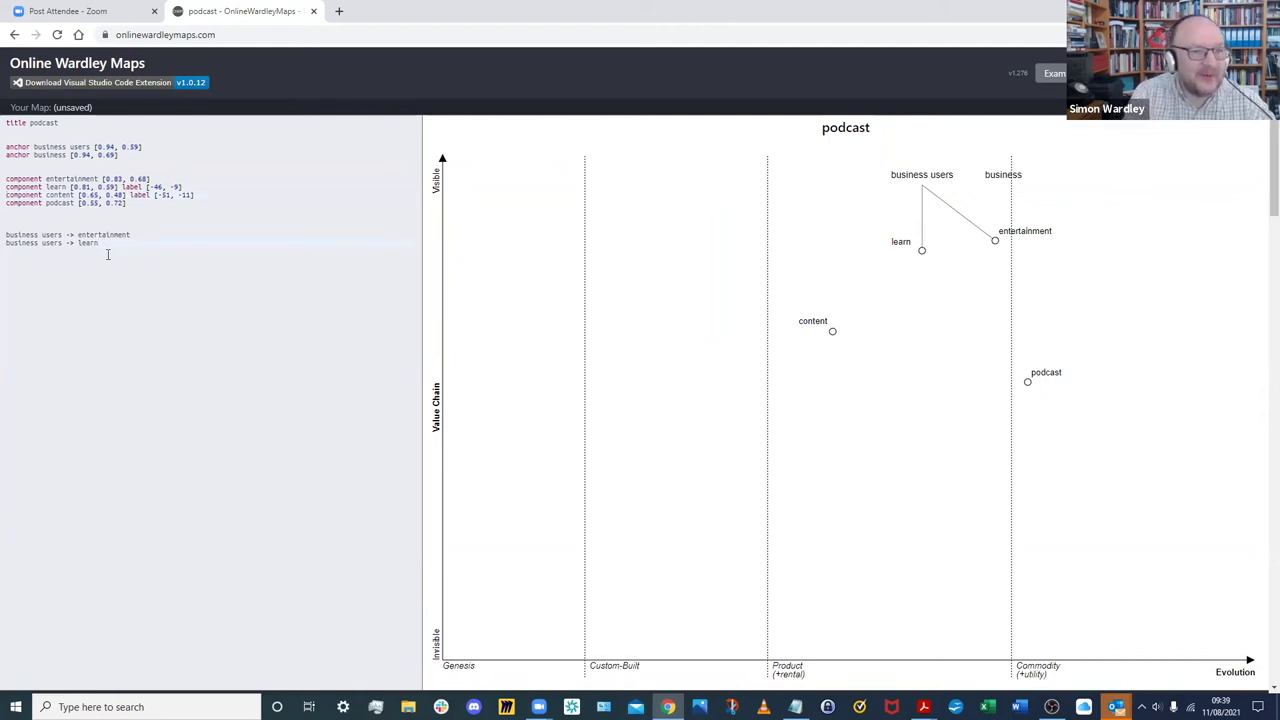
Step: Add the links learn -> content, entertainment -> content and content -> podcast
type("lea")
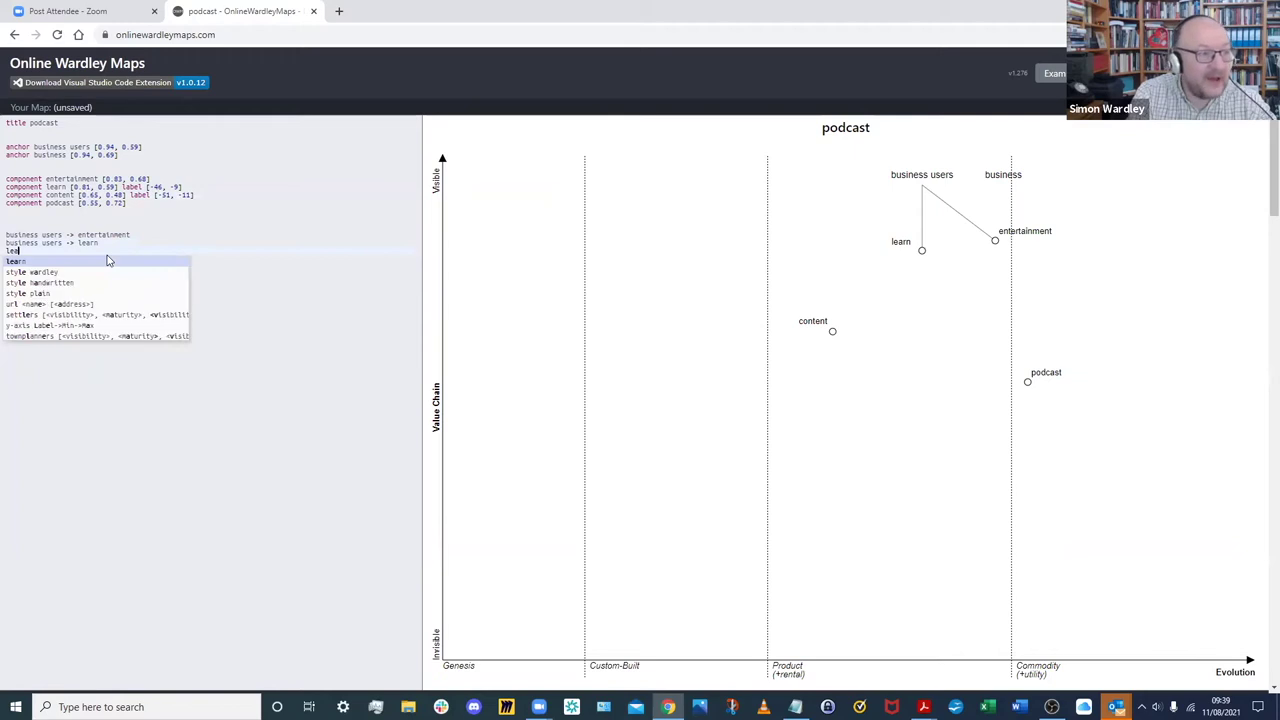
type("rn -")
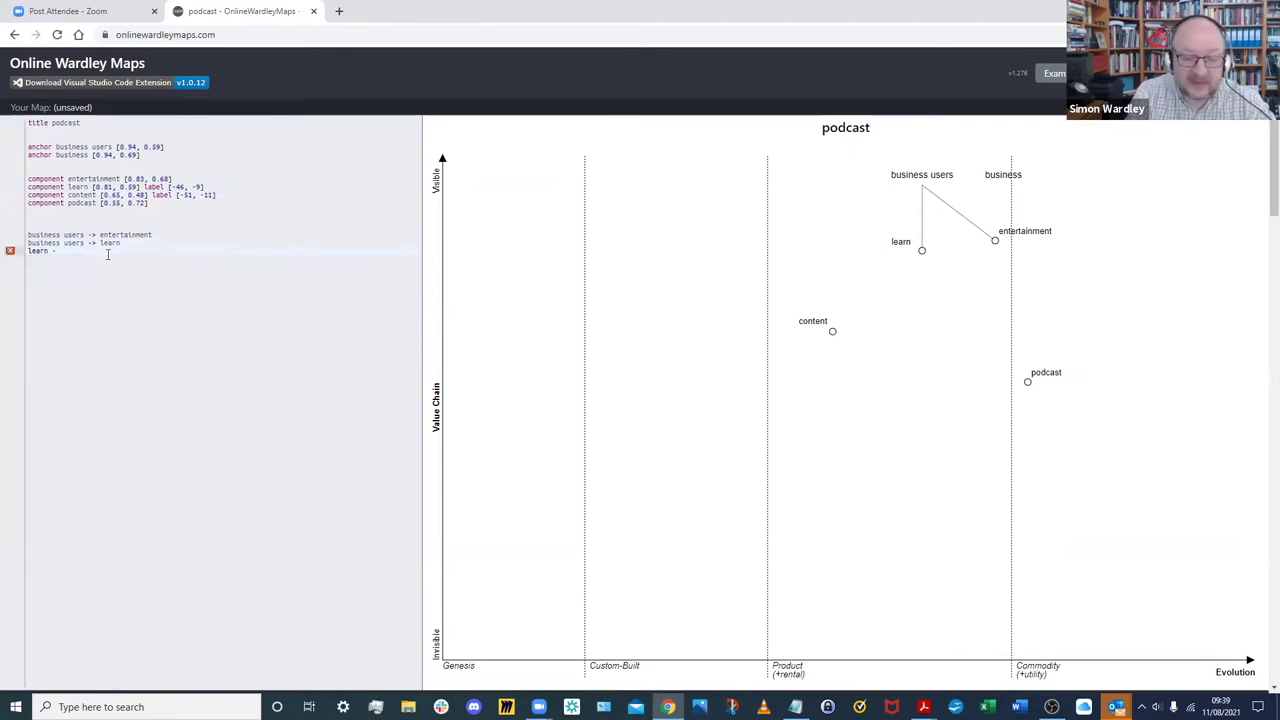
type("> content")
key("Return")
type("entertainment")
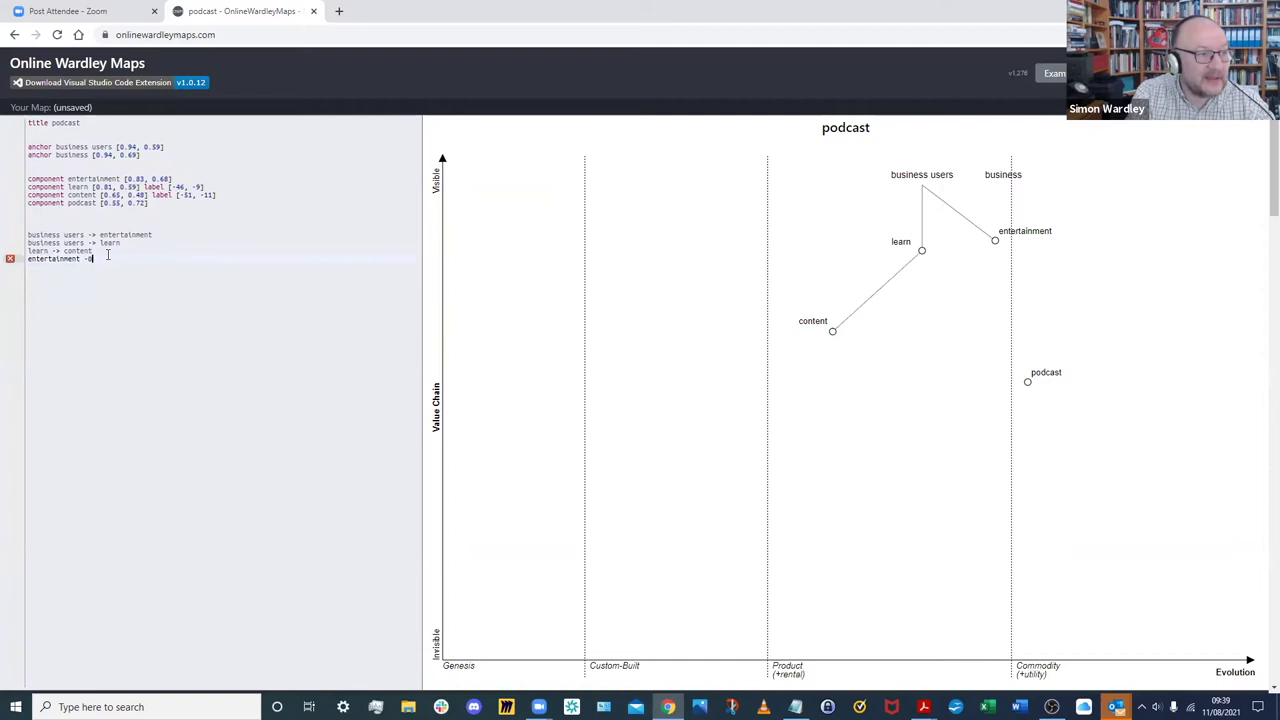
type(" -")
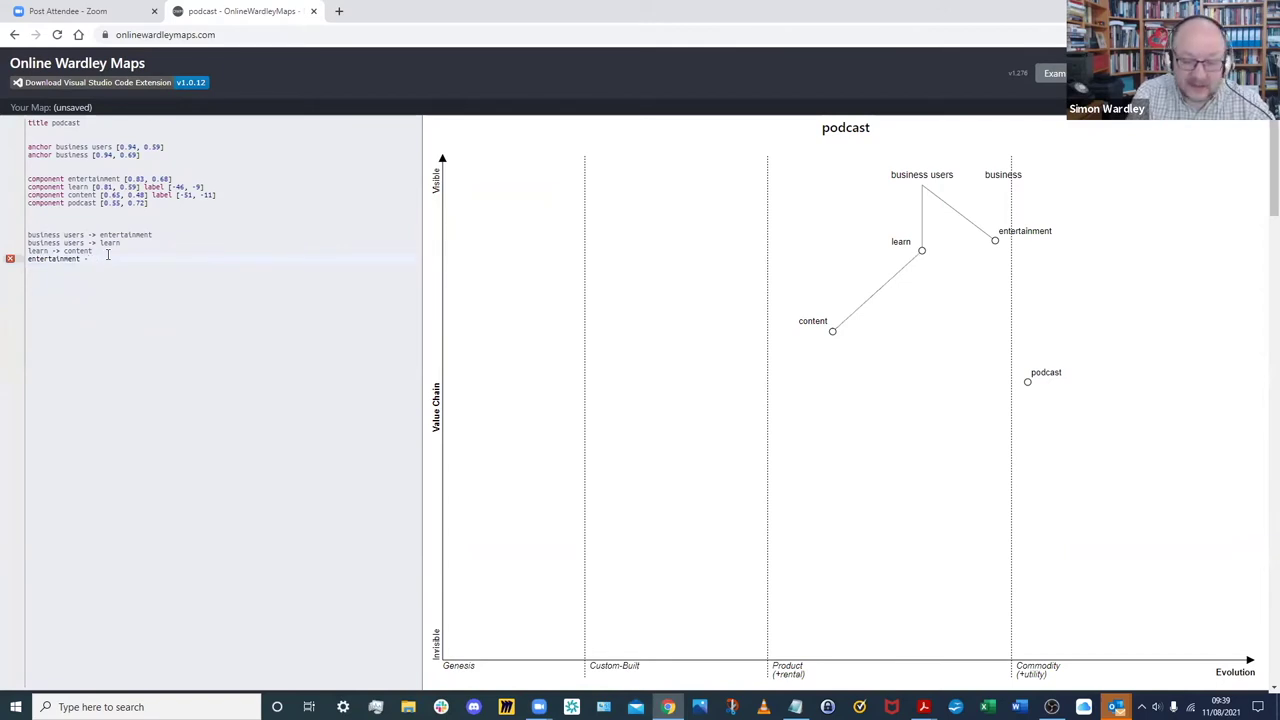
type("> content")
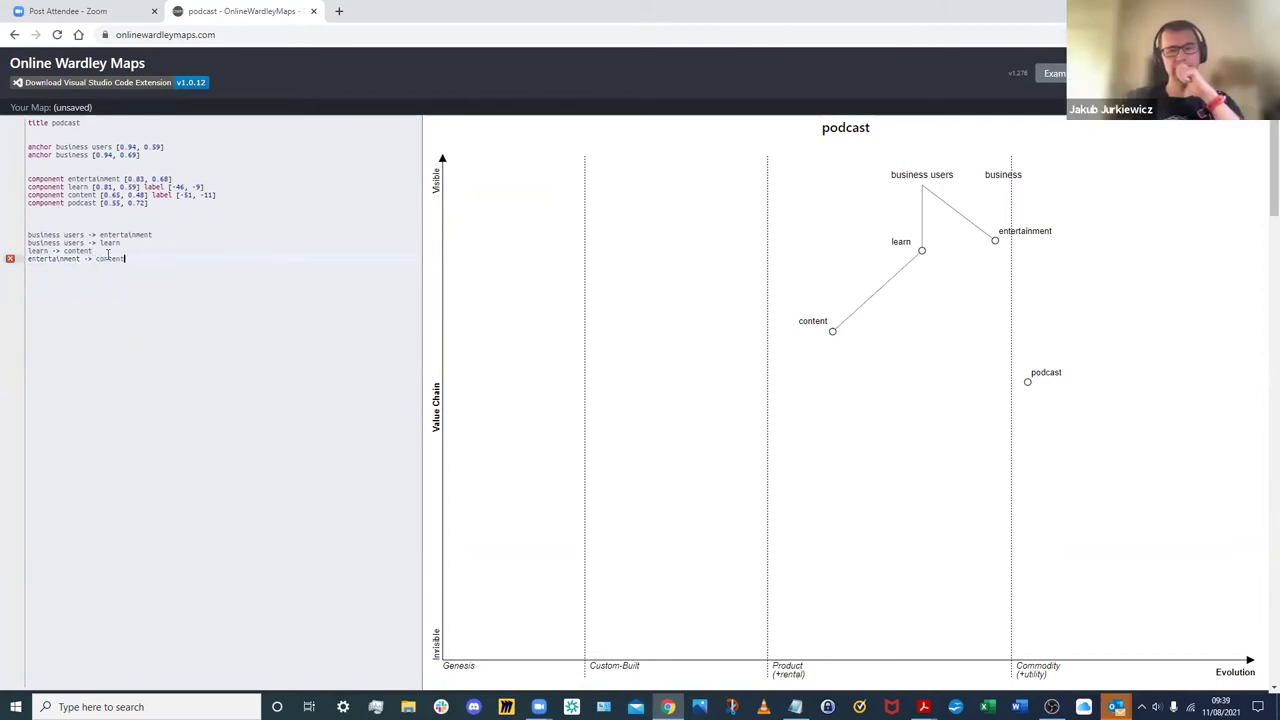
key("Return")
type("com")
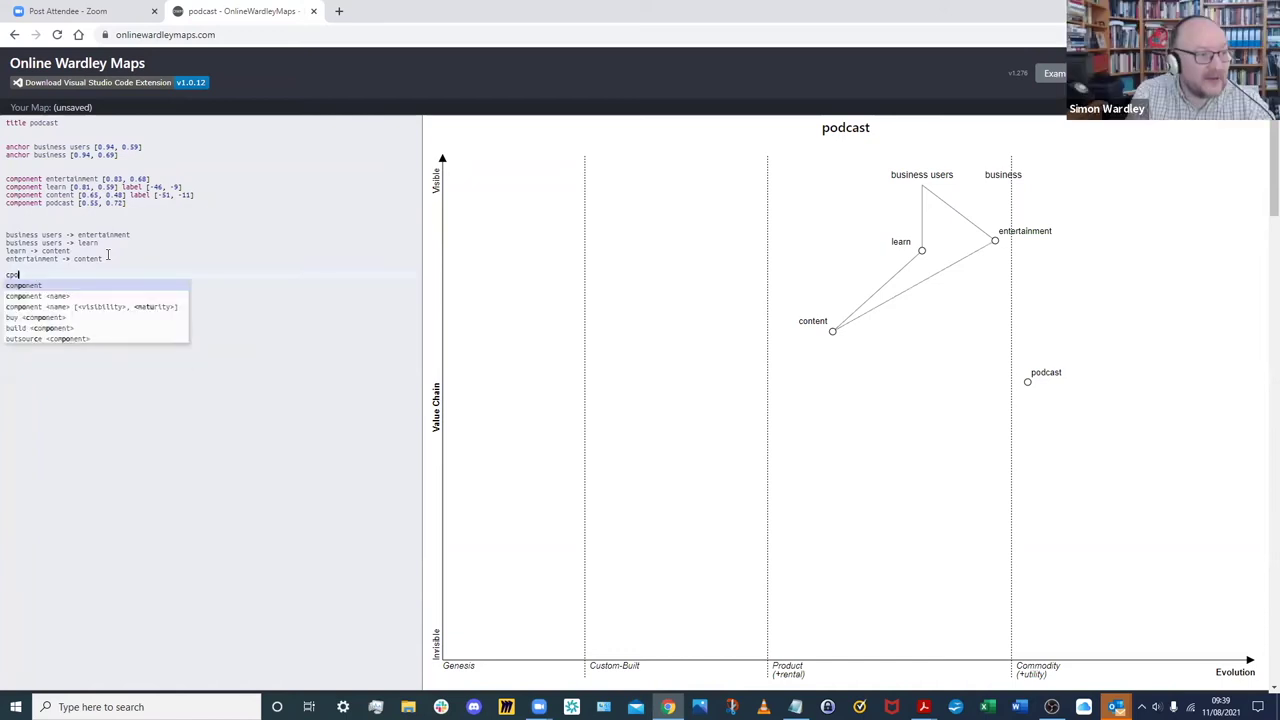
key("BackSpace")
key("BackSpace")
type("onte")
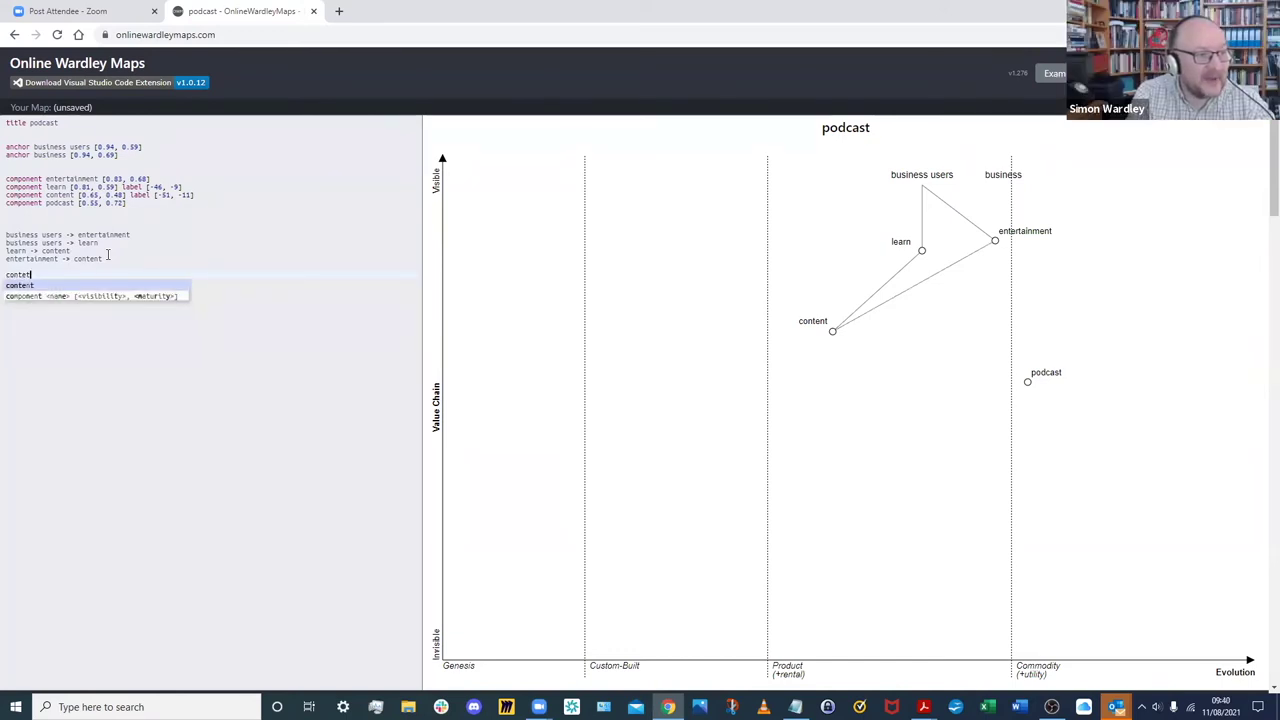
type("nt -> pro")
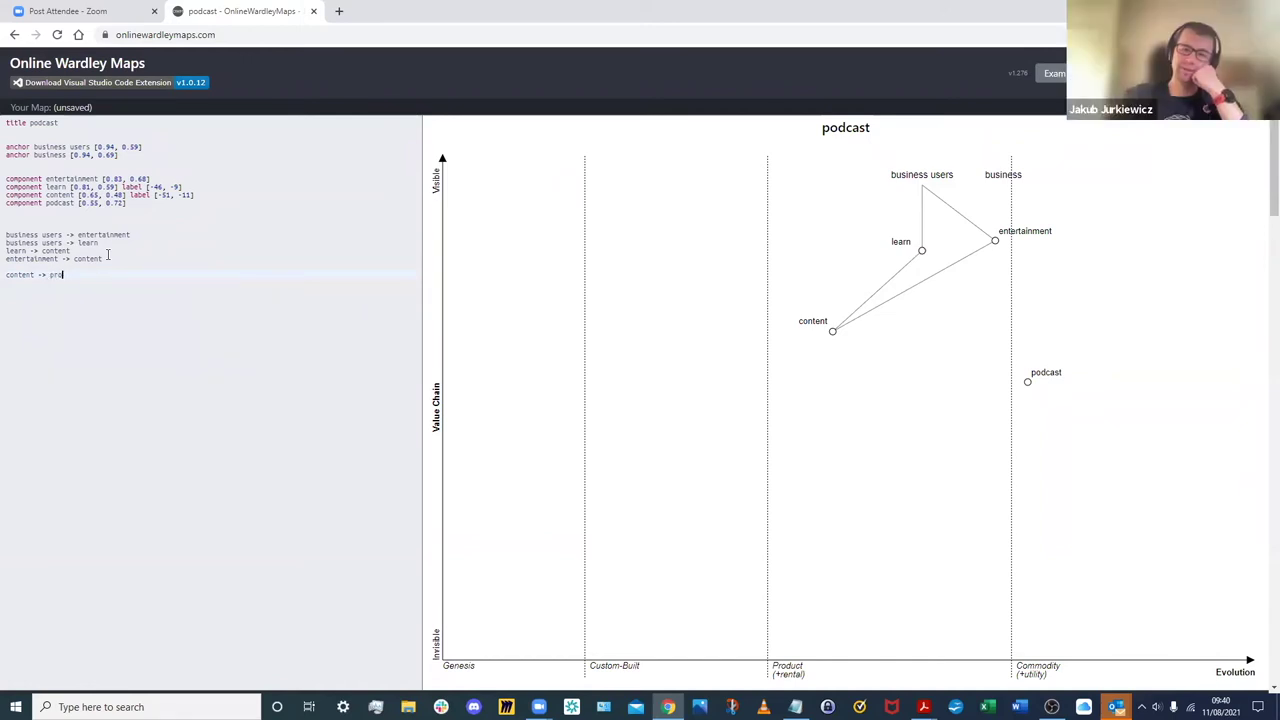
key("BackSpace")
key("BackSpace")
type("odcas")
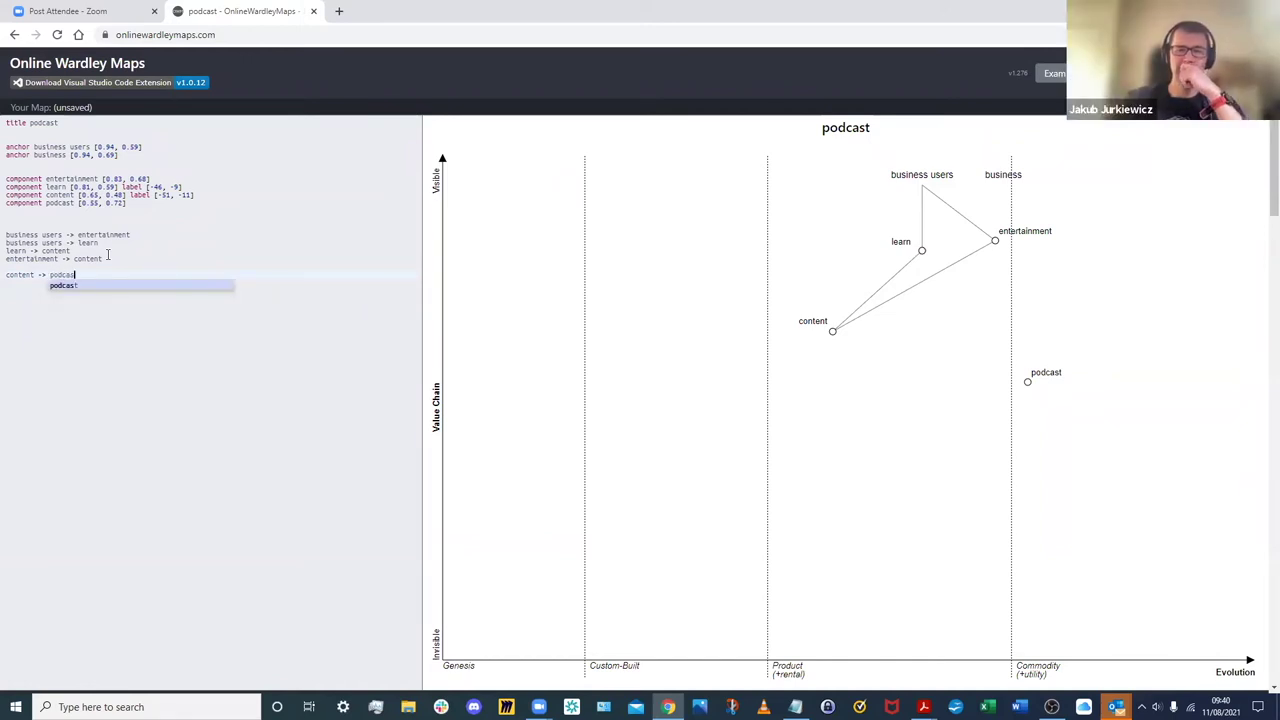
key("Return")
key("Return")
key("Return")
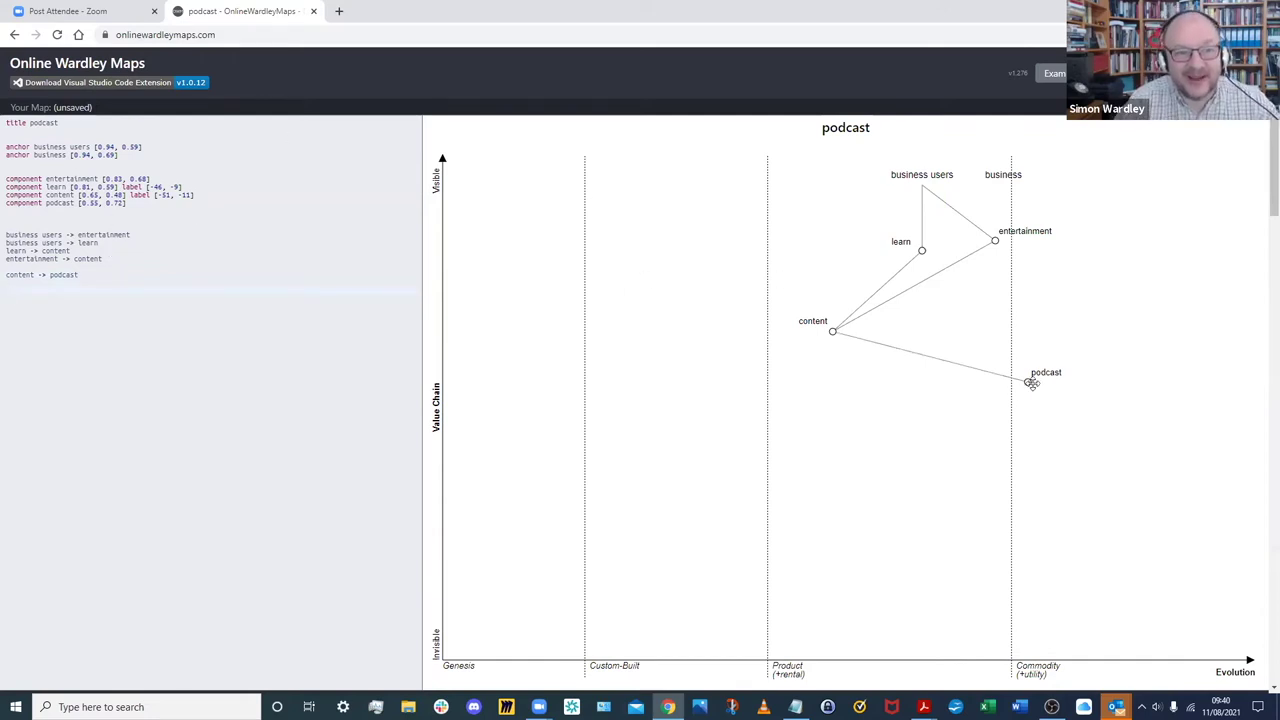
Step: Lower podcast to [0.51, 0.73] and remove the blank line between the links
left_click_drag(1031, 383, 1036, 402)
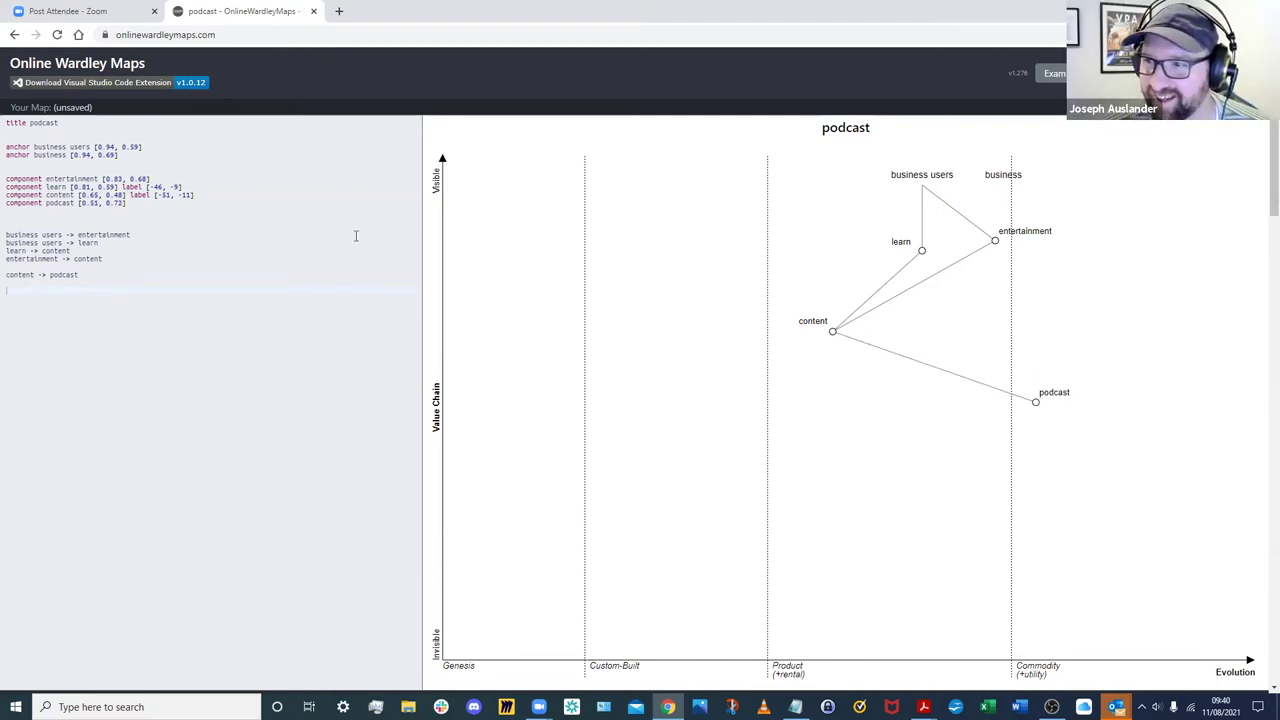
left_click(57, 266)
key("BackSpace")
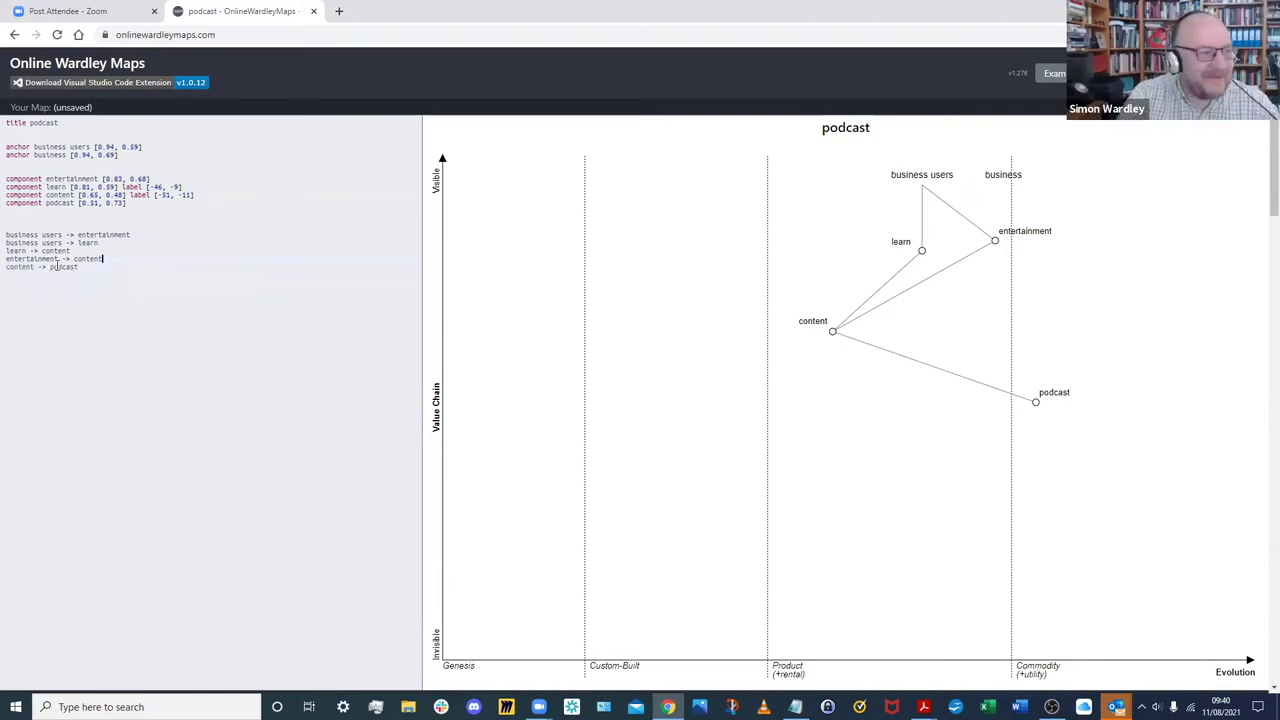
key("Right")
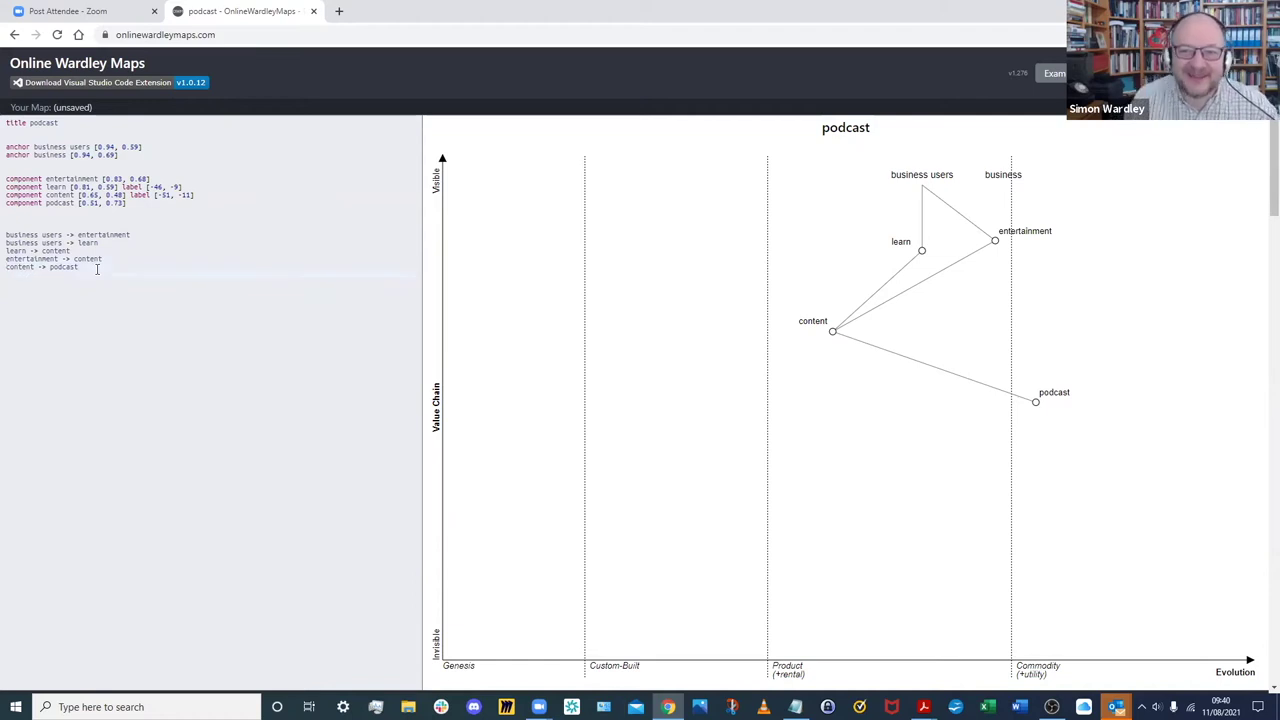
left_click(91, 278)
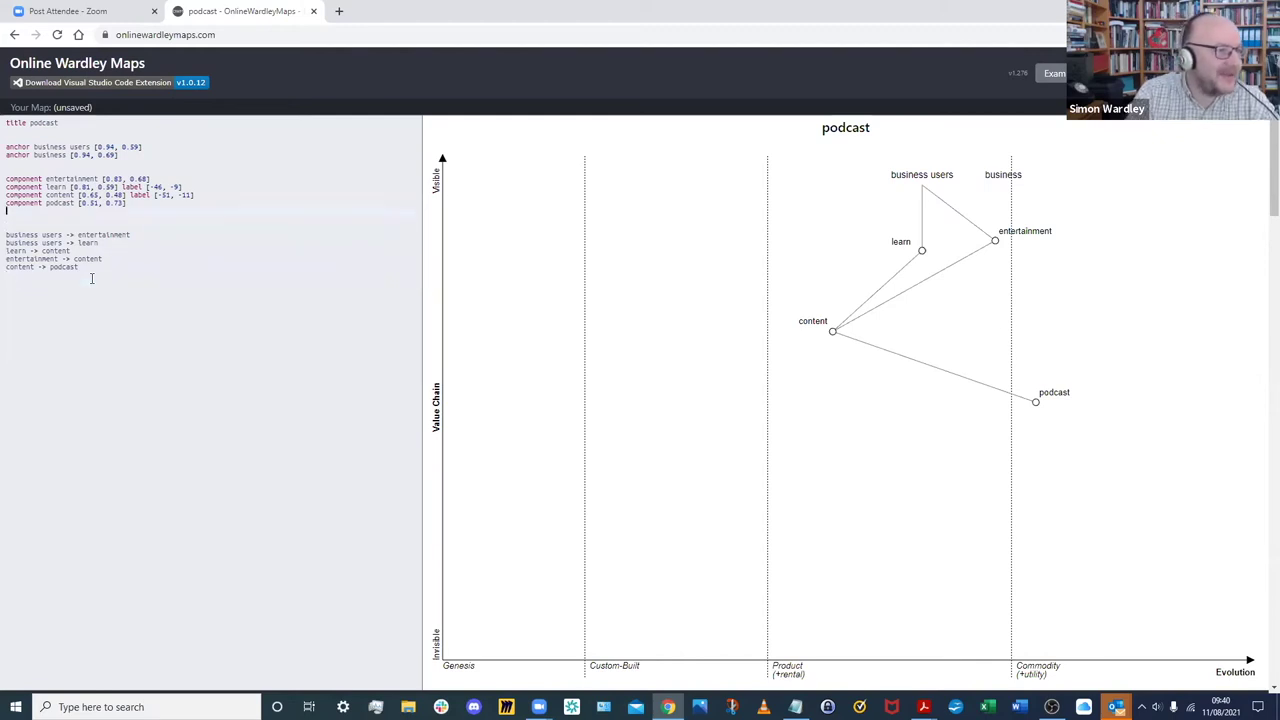
Step: Add a 'network of people' component at [0.46, 0.39] near the Product stage boundary
type("compone")
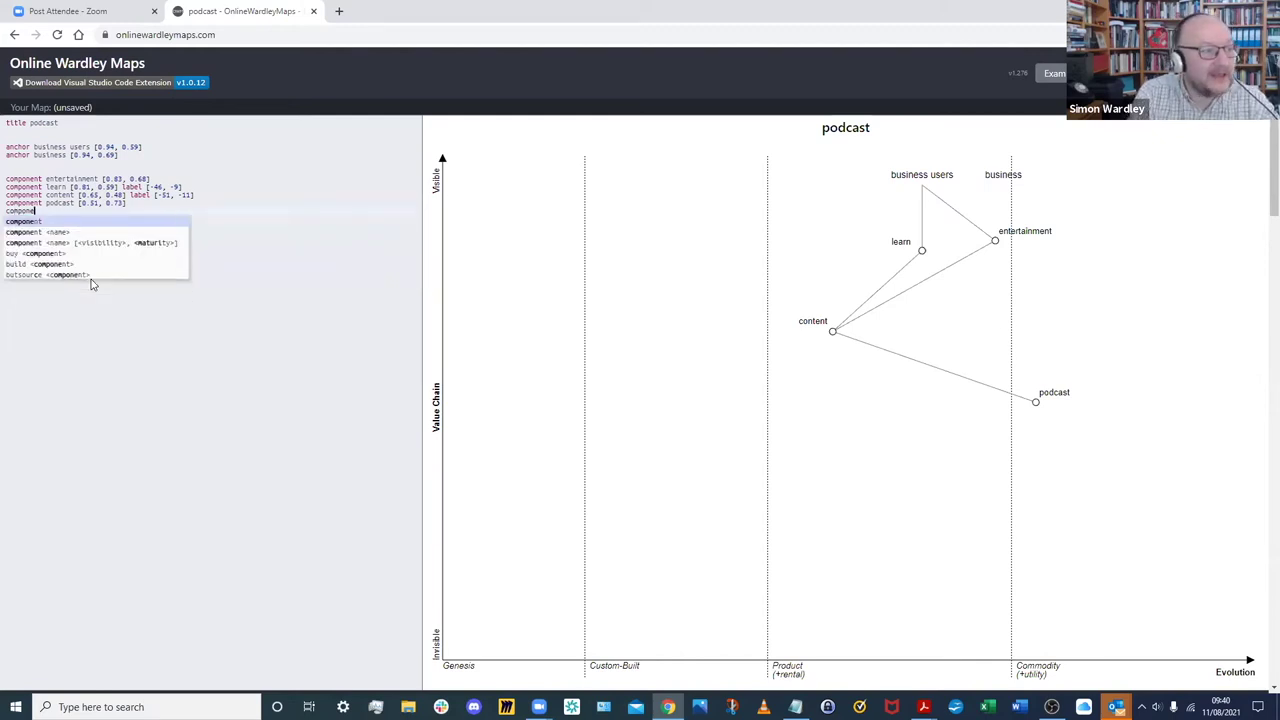
type("nt network of peopl")
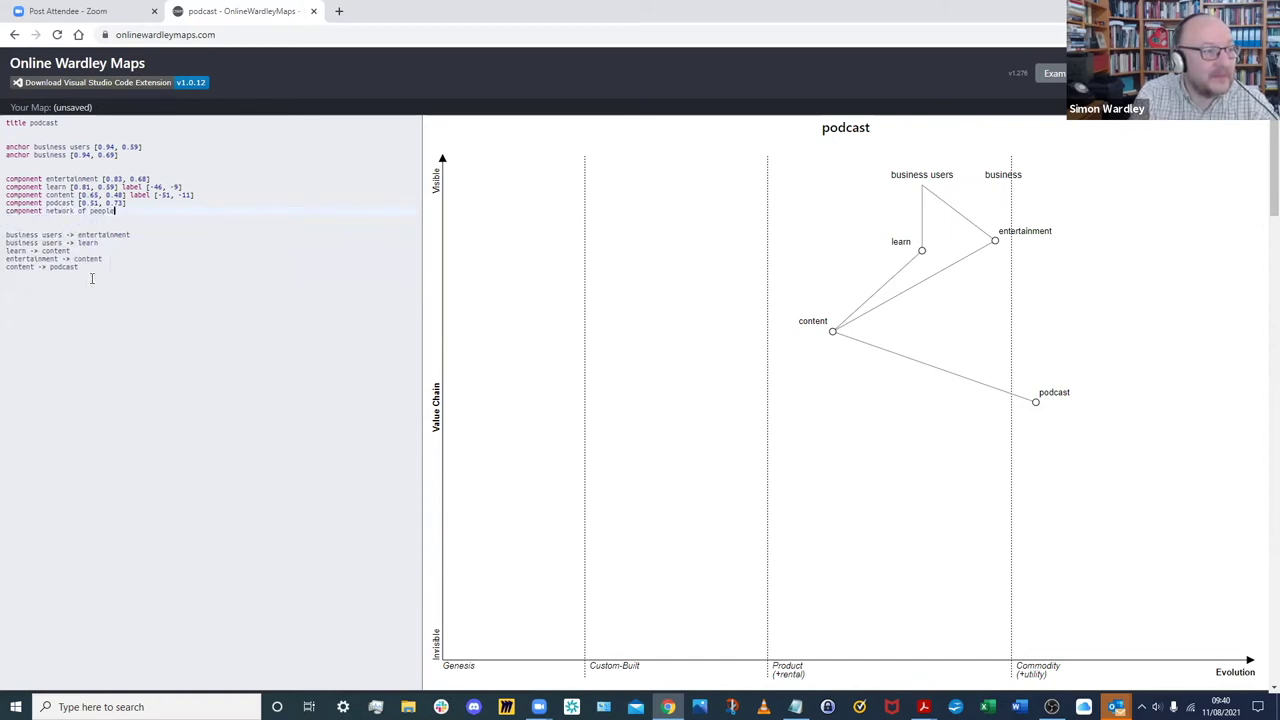
type("e")
left_click(151, 314)
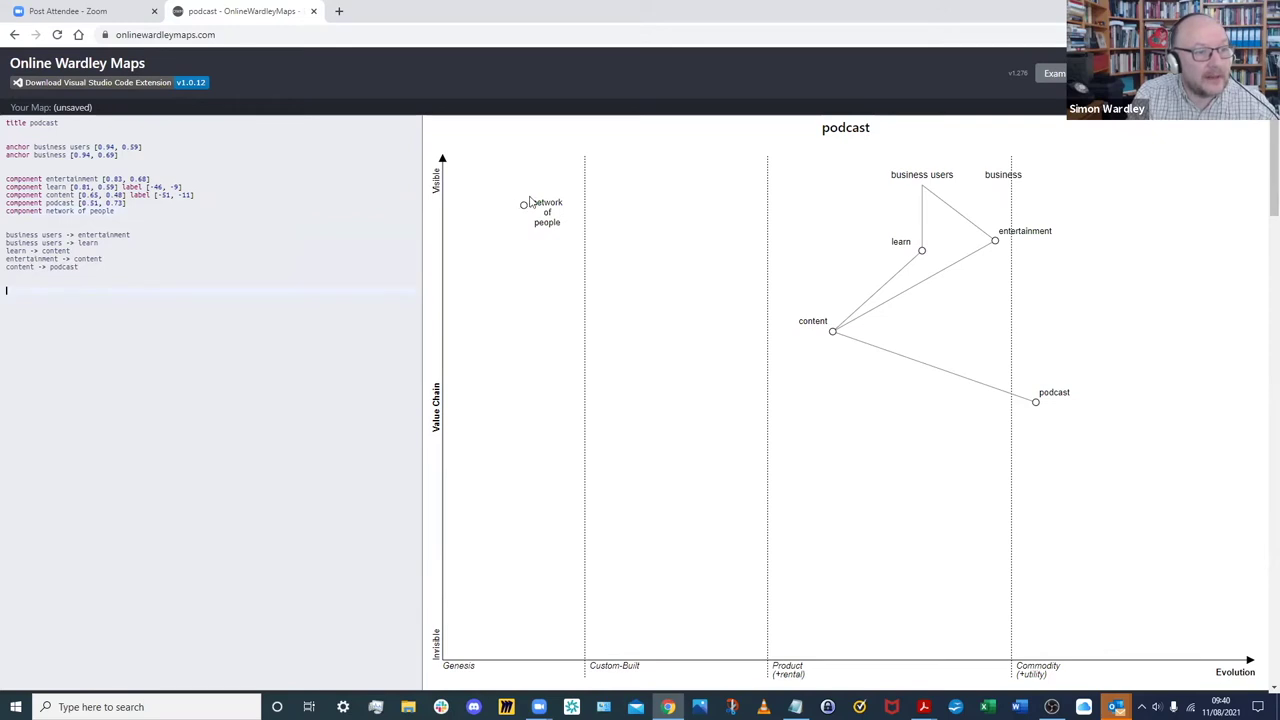
left_click_drag(521, 206, 742, 422)
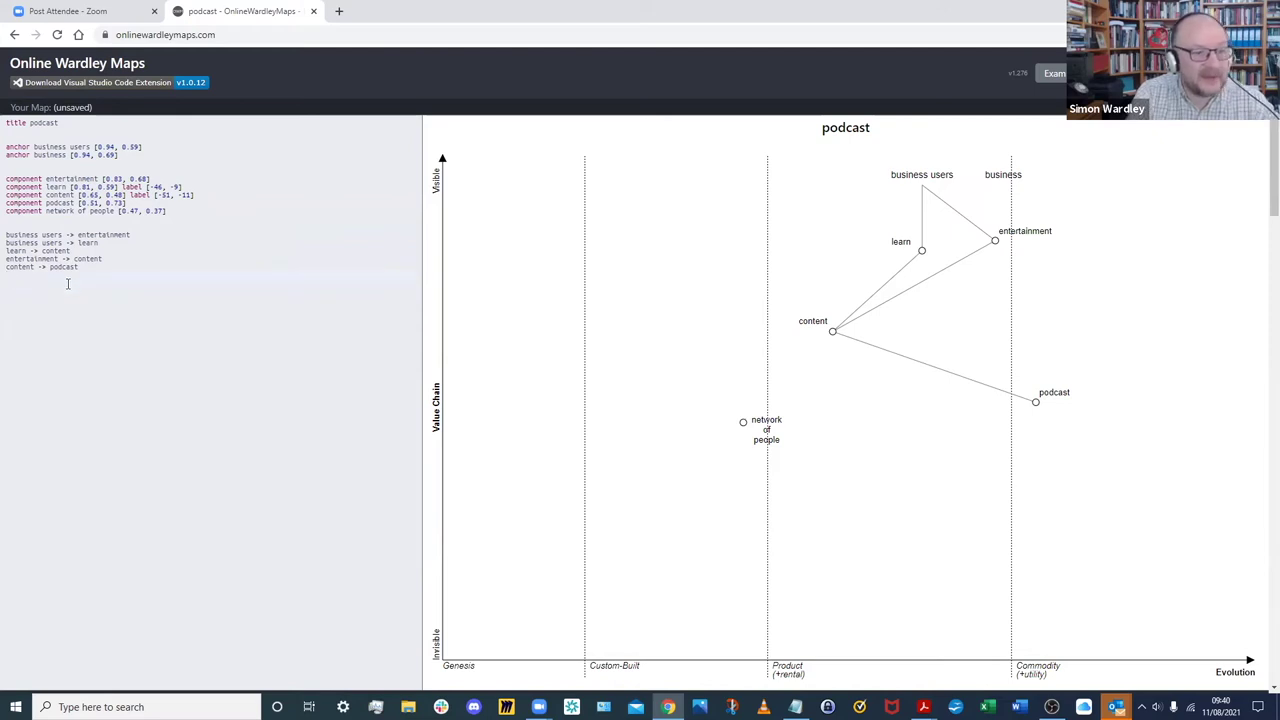
Step: Link content -> network of people, move its label left to [-64, -12], and lower entertainment slightly
key("Return")
type("cont")
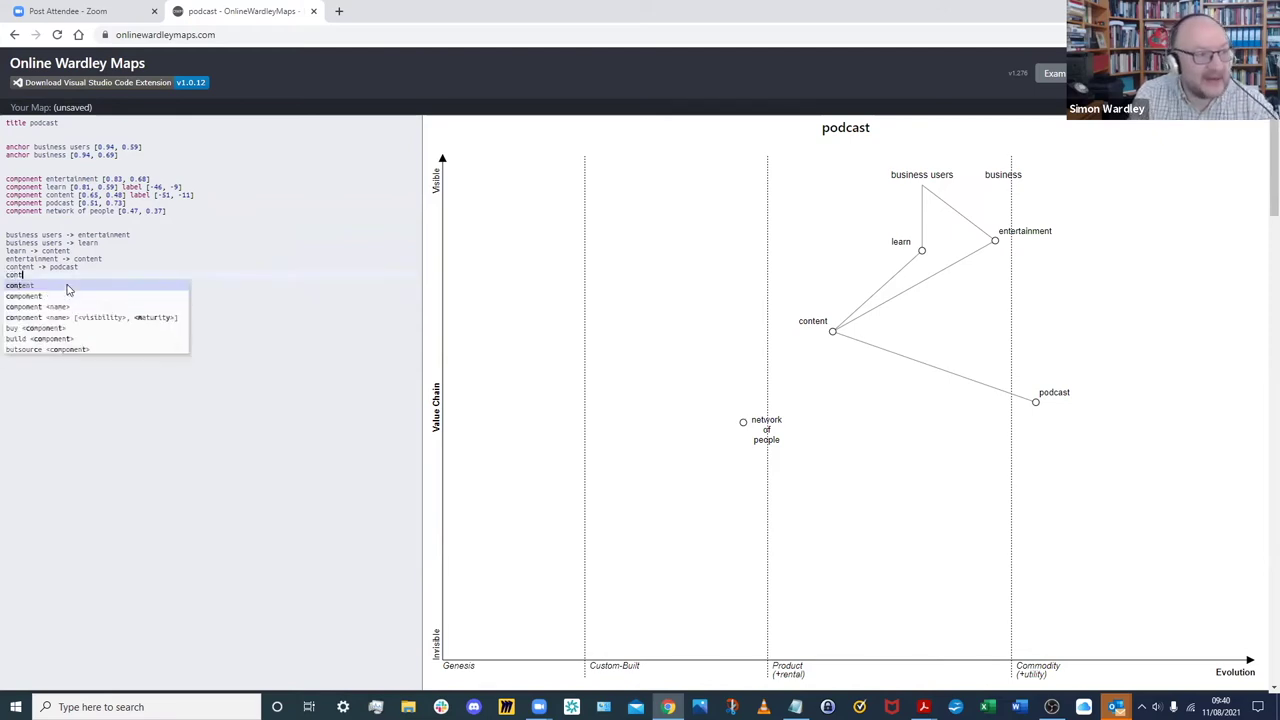
type("ent -")
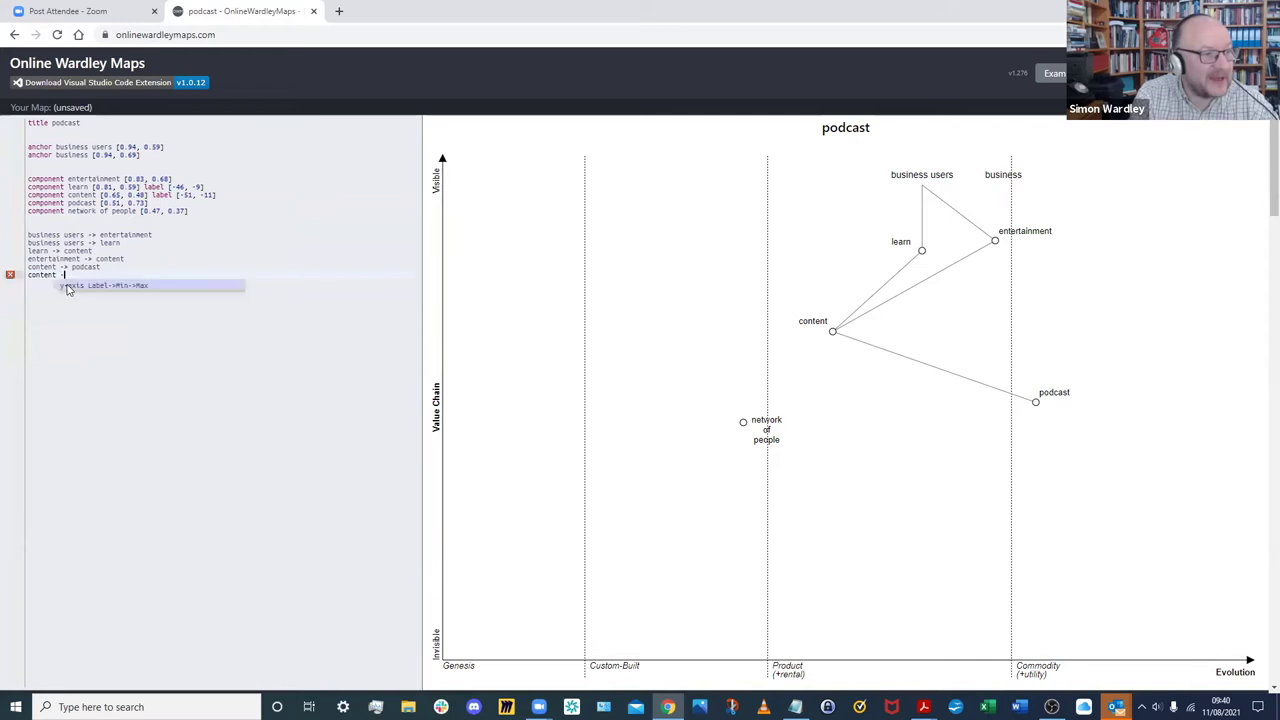
type("> network")
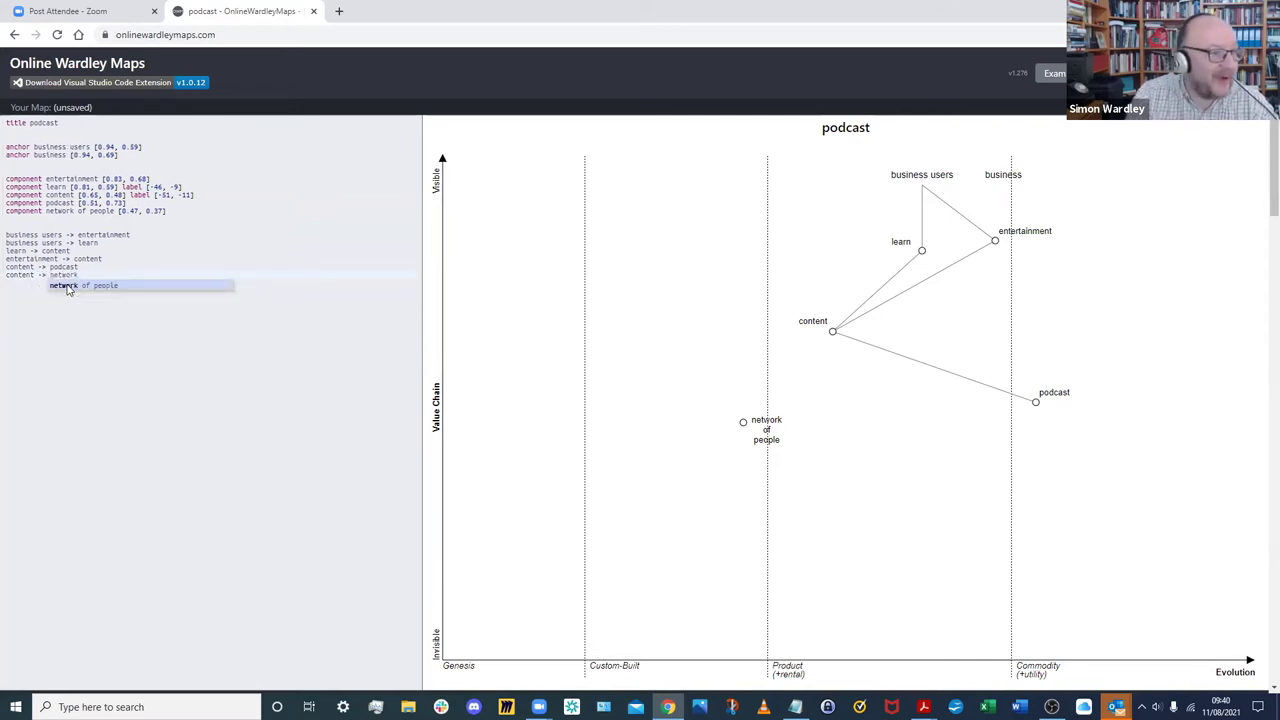
left_click(68, 288)
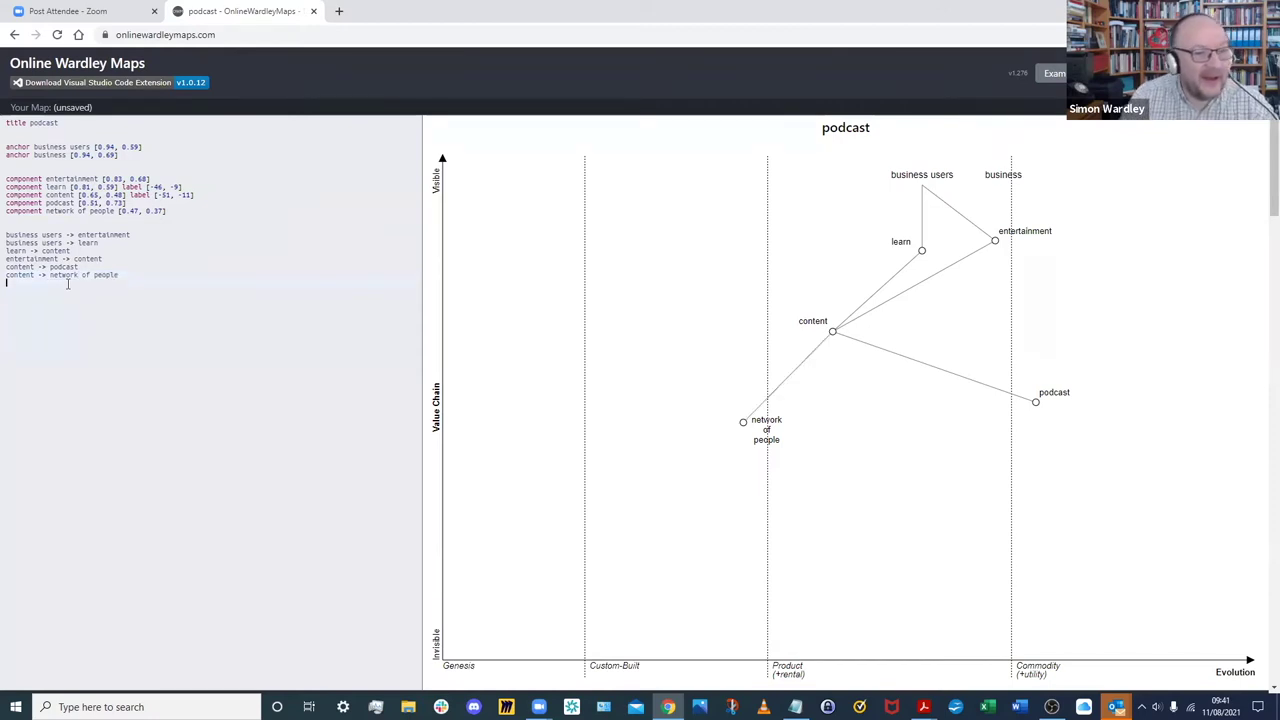
mouse_move(767, 440)
left_mouse_down()
mouse_move(726, 448)
mouse_move(751, 409)
mouse_move(759, 427)
left_mouse_up()
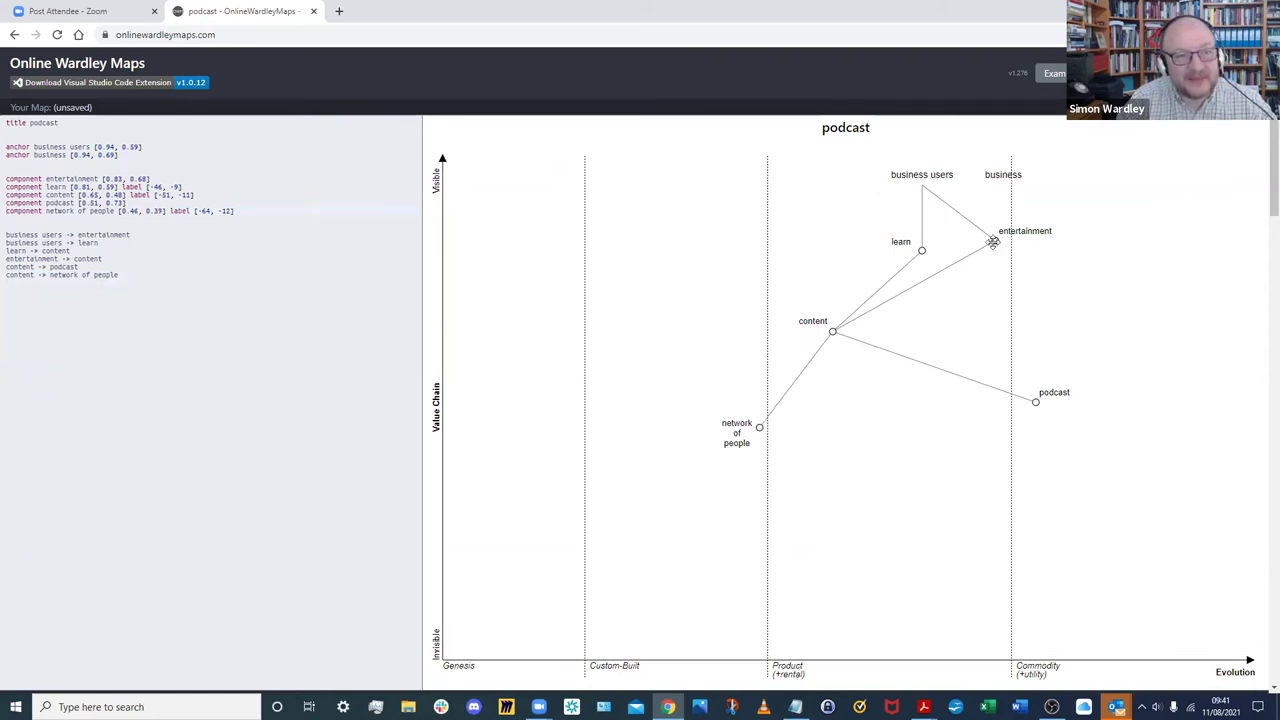
left_click_drag(993, 242, 921, 256)
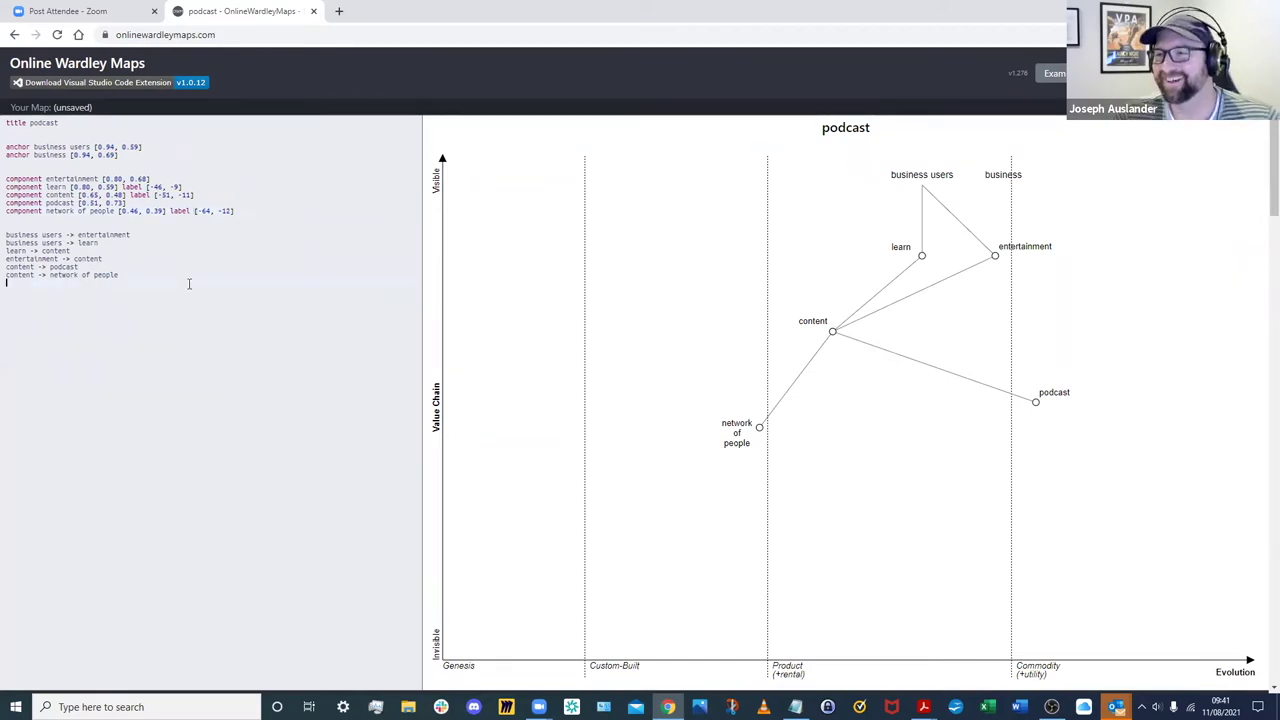
Step: Add a 'business -> entertainment' link and start a new line after network of people
type("busin")
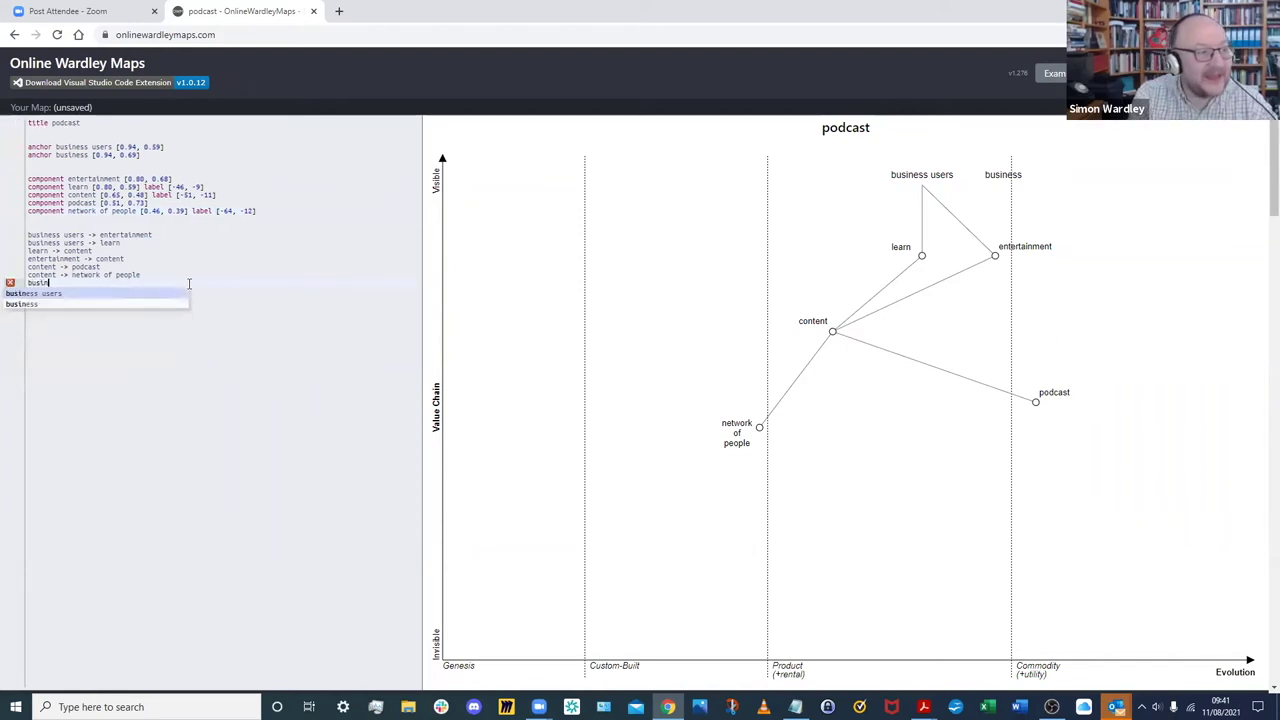
type("ess -> en")
key("Return")
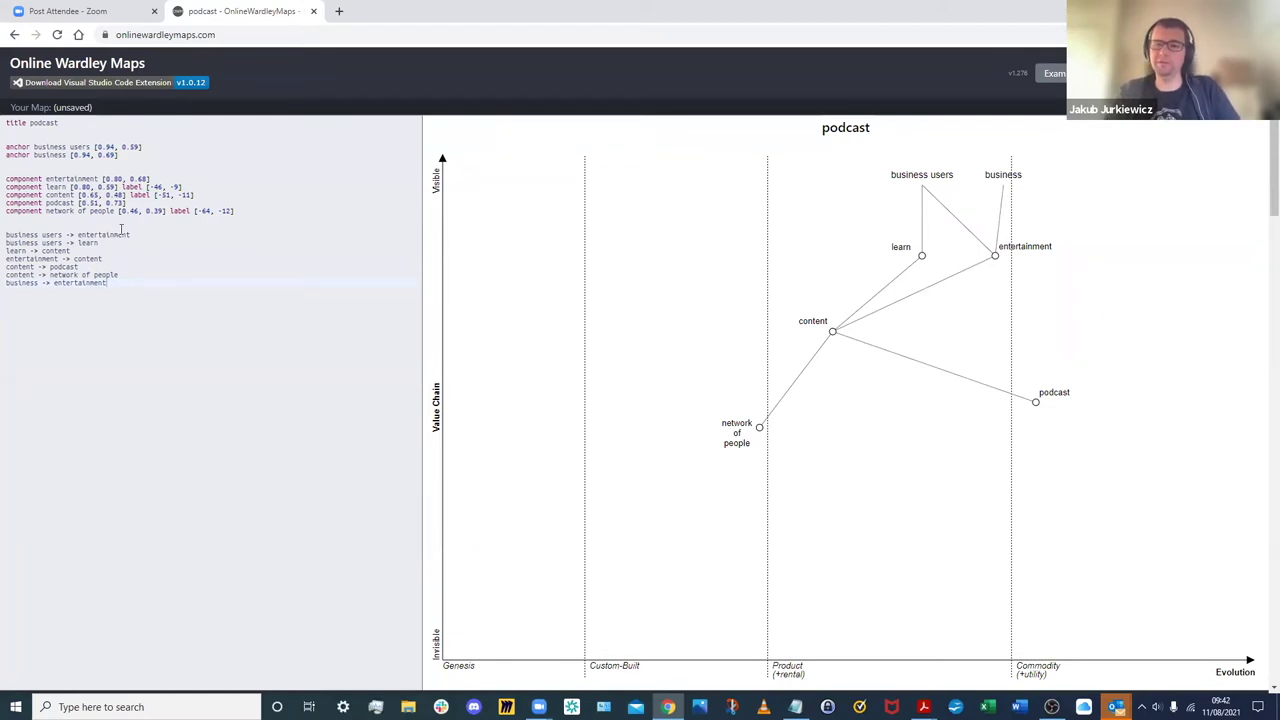
left_click(247, 216)
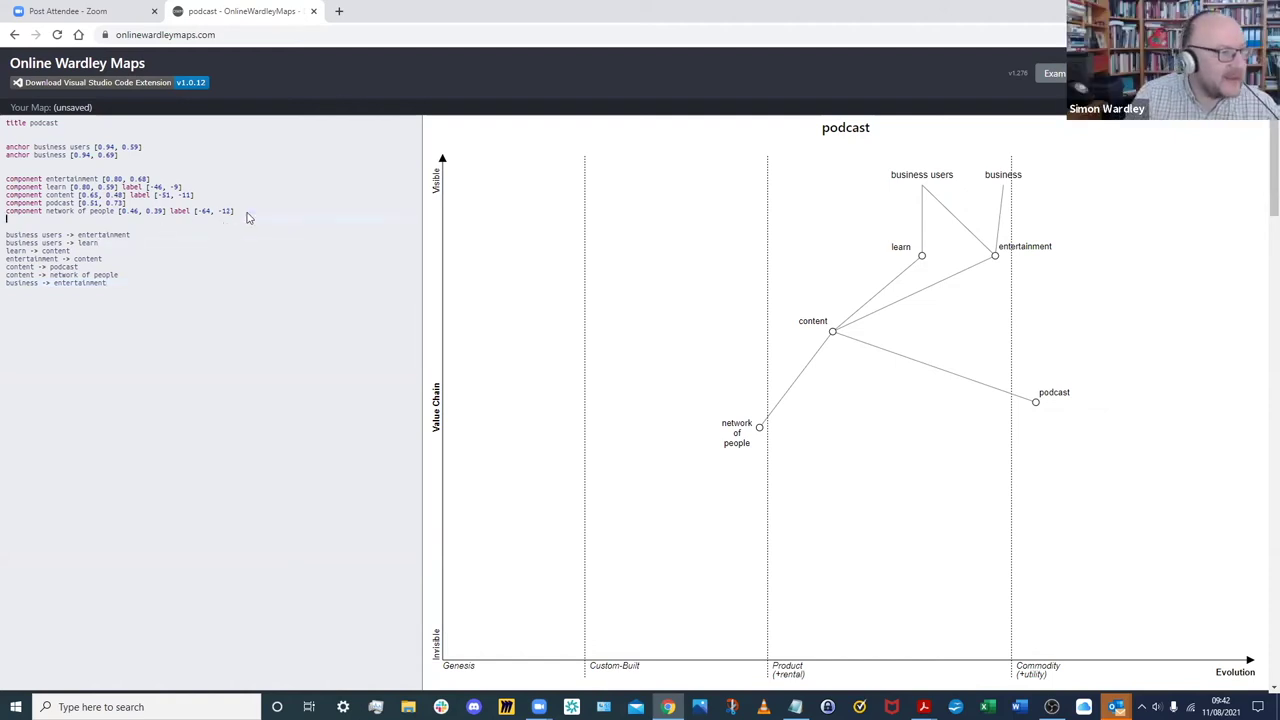
key("Return")
Step: Add a 'fame' component near the top of the map and nudge podcast lower
type("co")
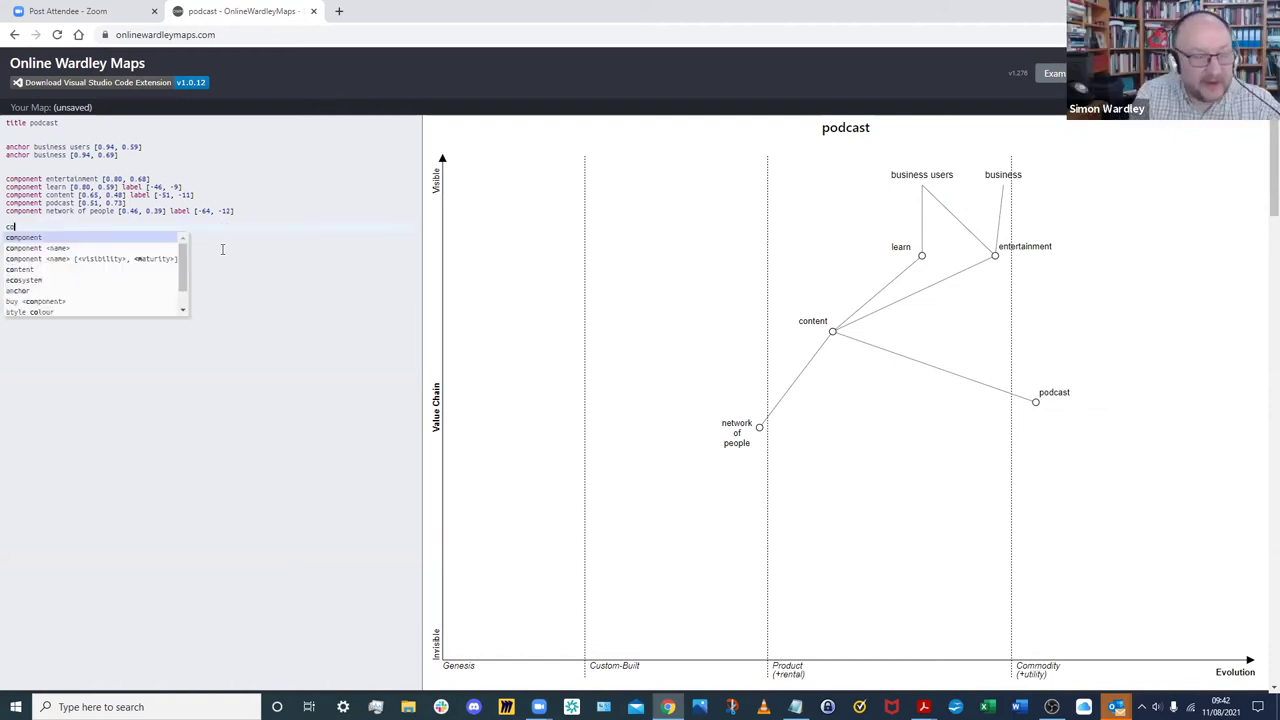
type("mponent fame")
key("Return")
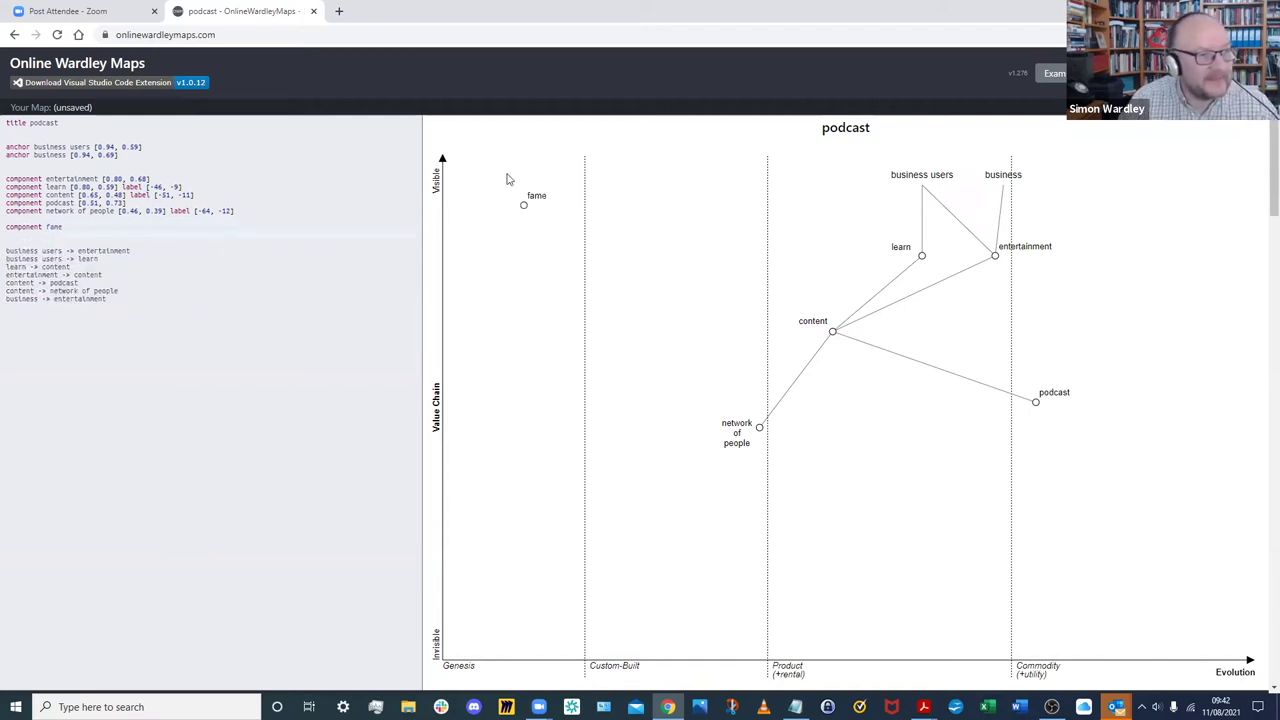
left_click_drag(523, 204, 751, 235)
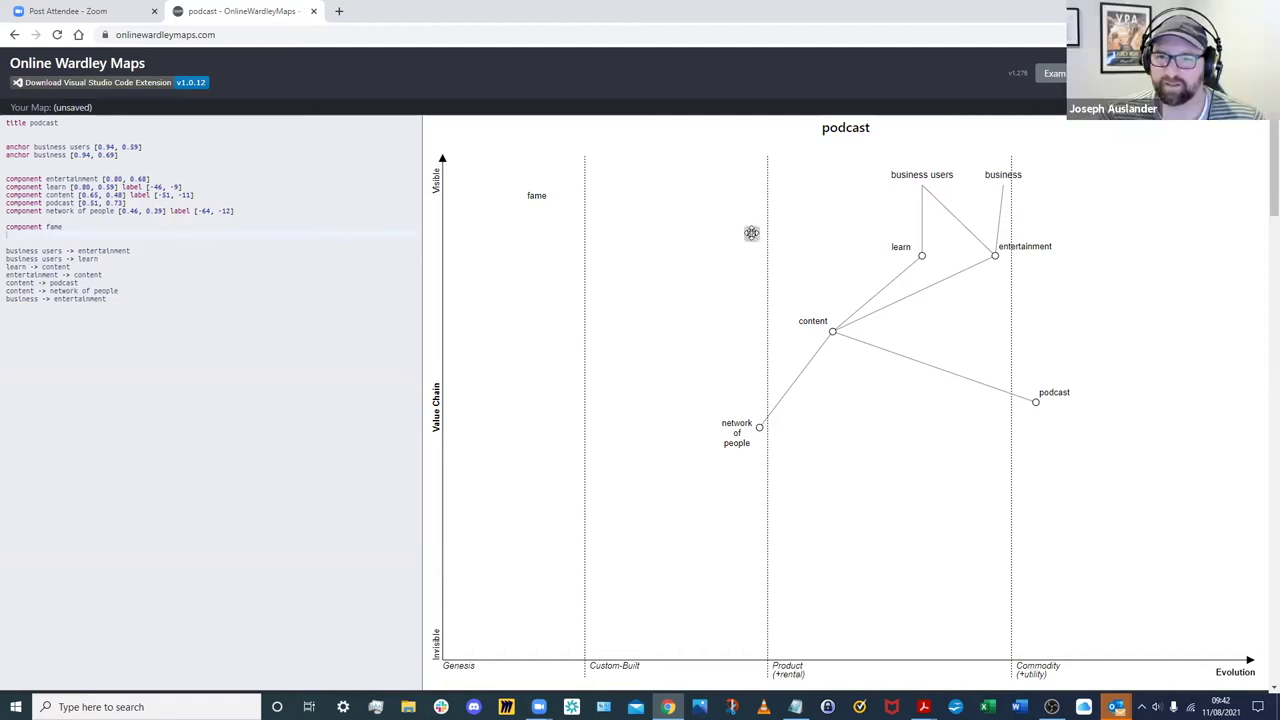
left_click_drag(1036, 402, 1036, 416)
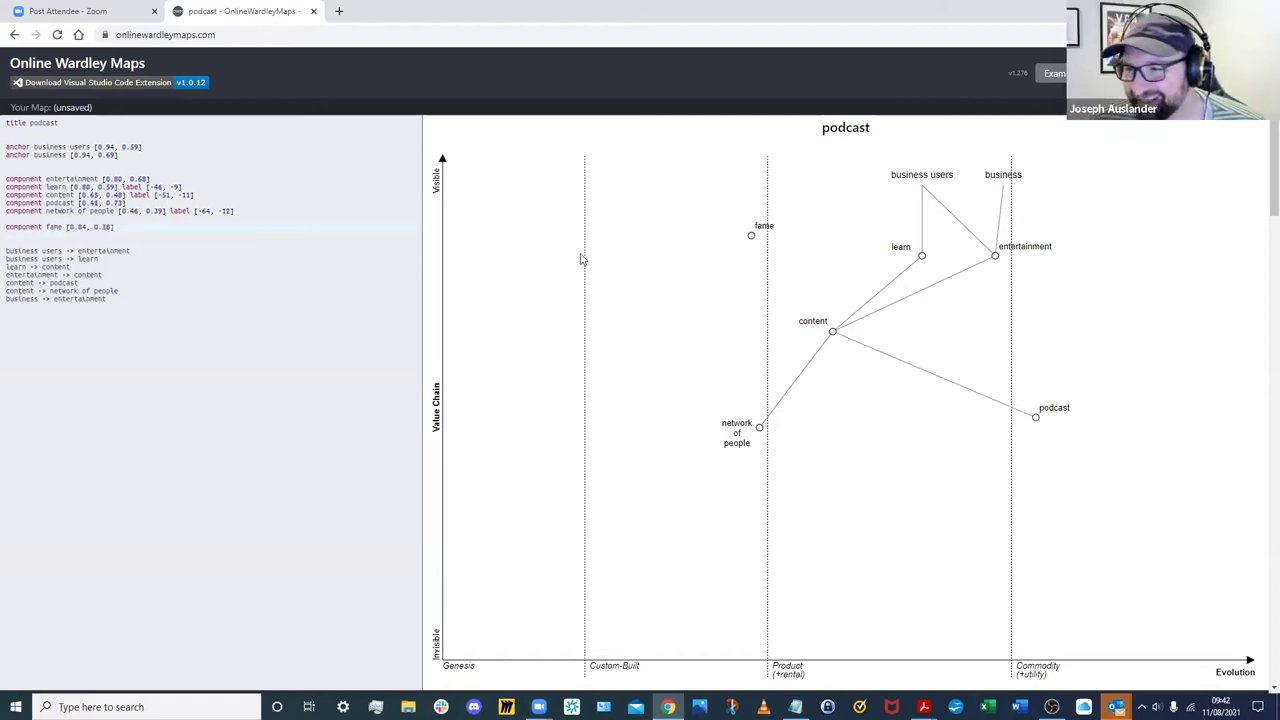
Step: Add the links business -> fame and fame -> podcast, shifting fame to [0.81, 0.48]
left_click(136, 291)
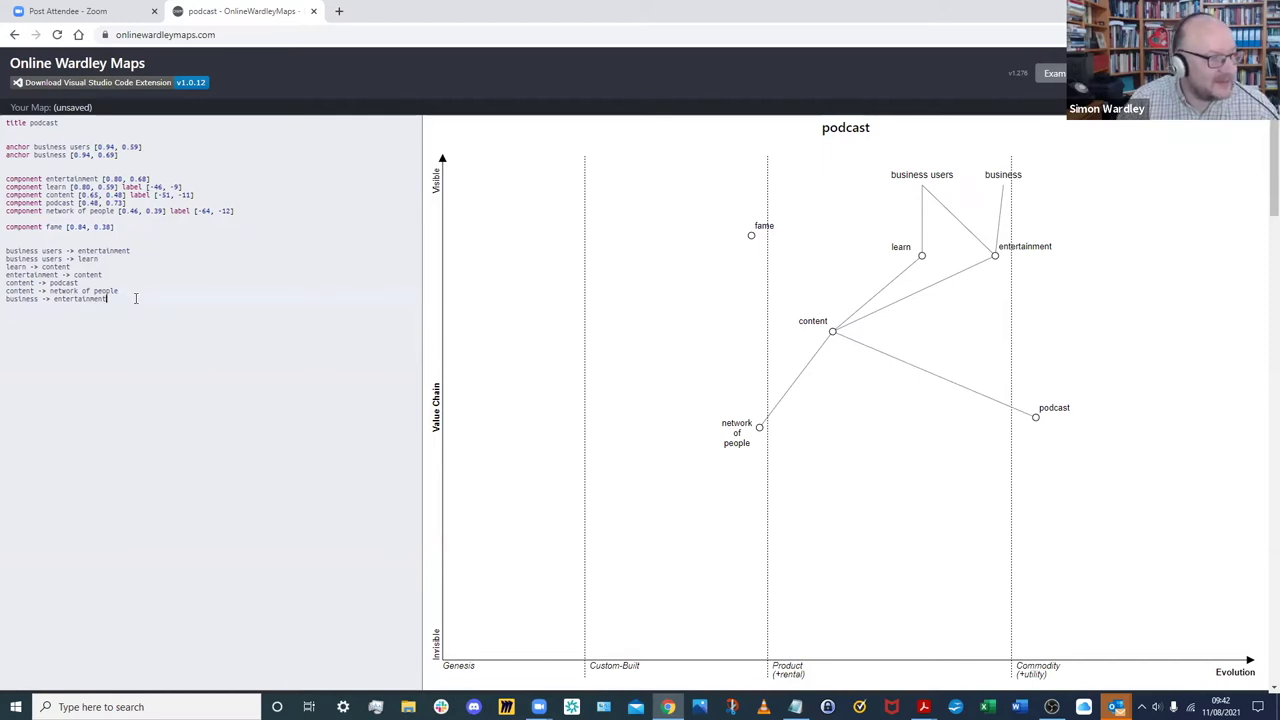
type("busine")
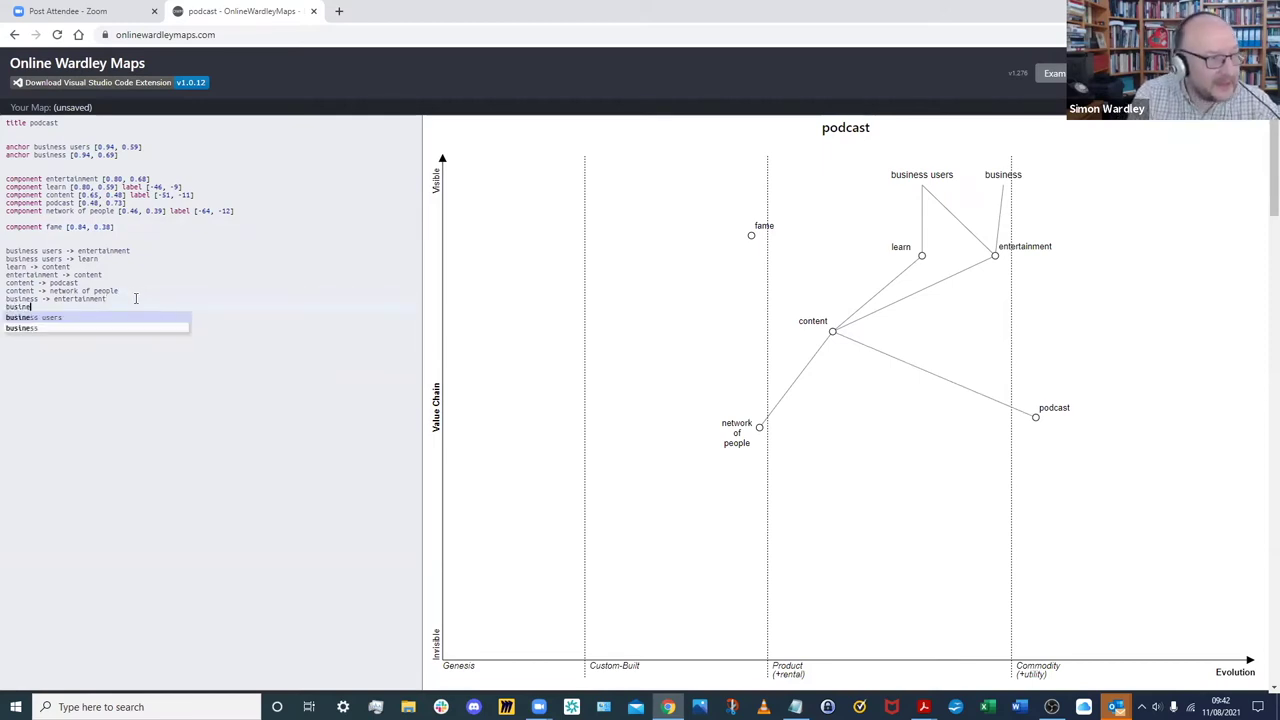
type("ss -> fame")
key("Return")
type("fame -> ")
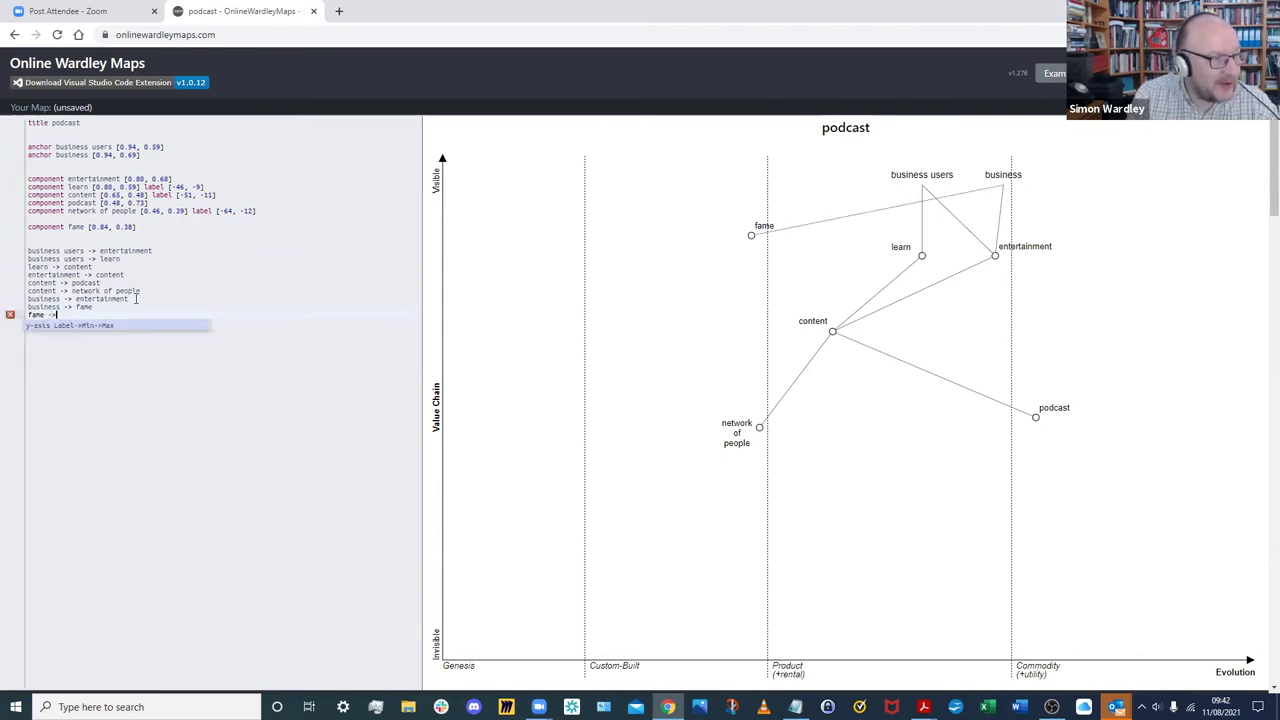
type("podc")
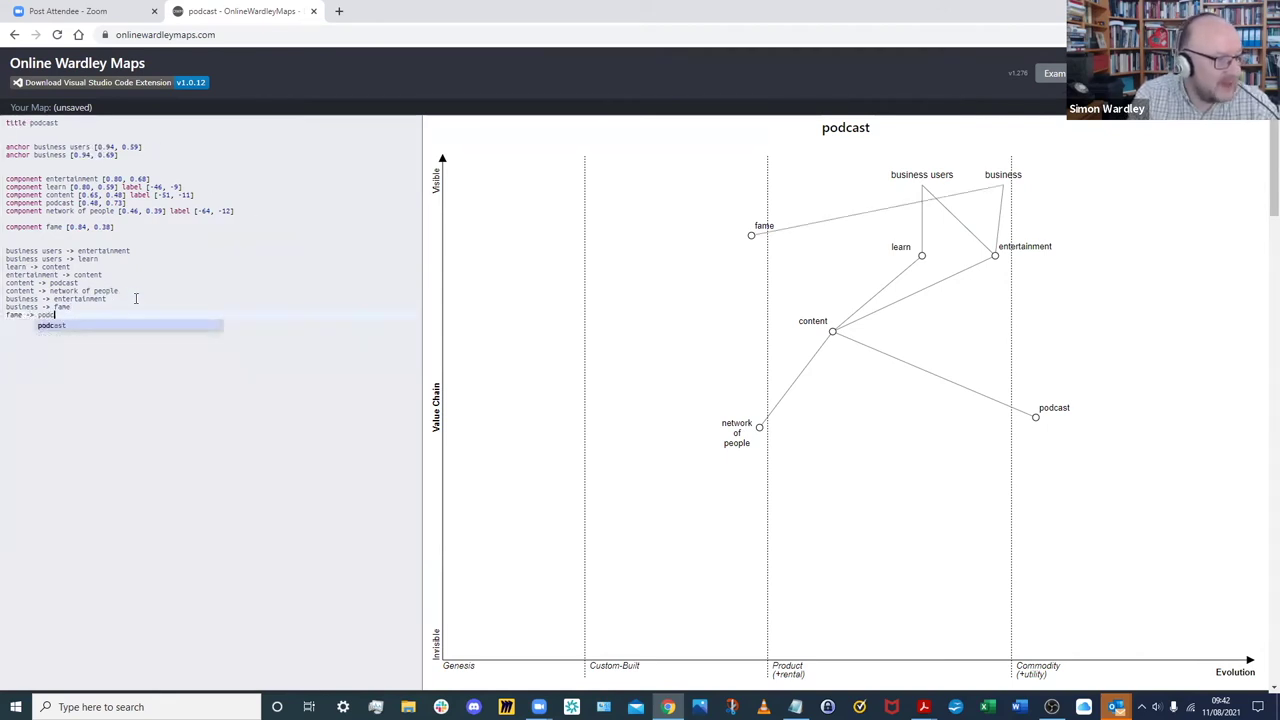
type("ast")
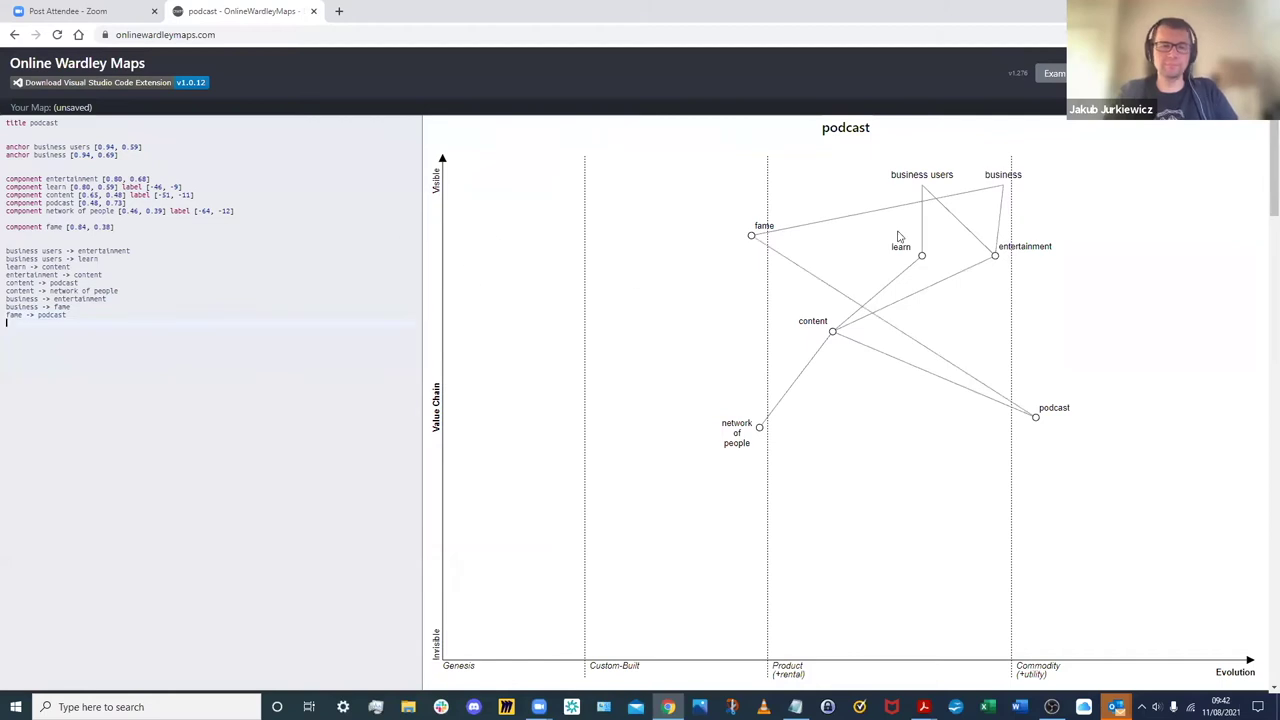
left_click_drag(755, 242, 807, 232)
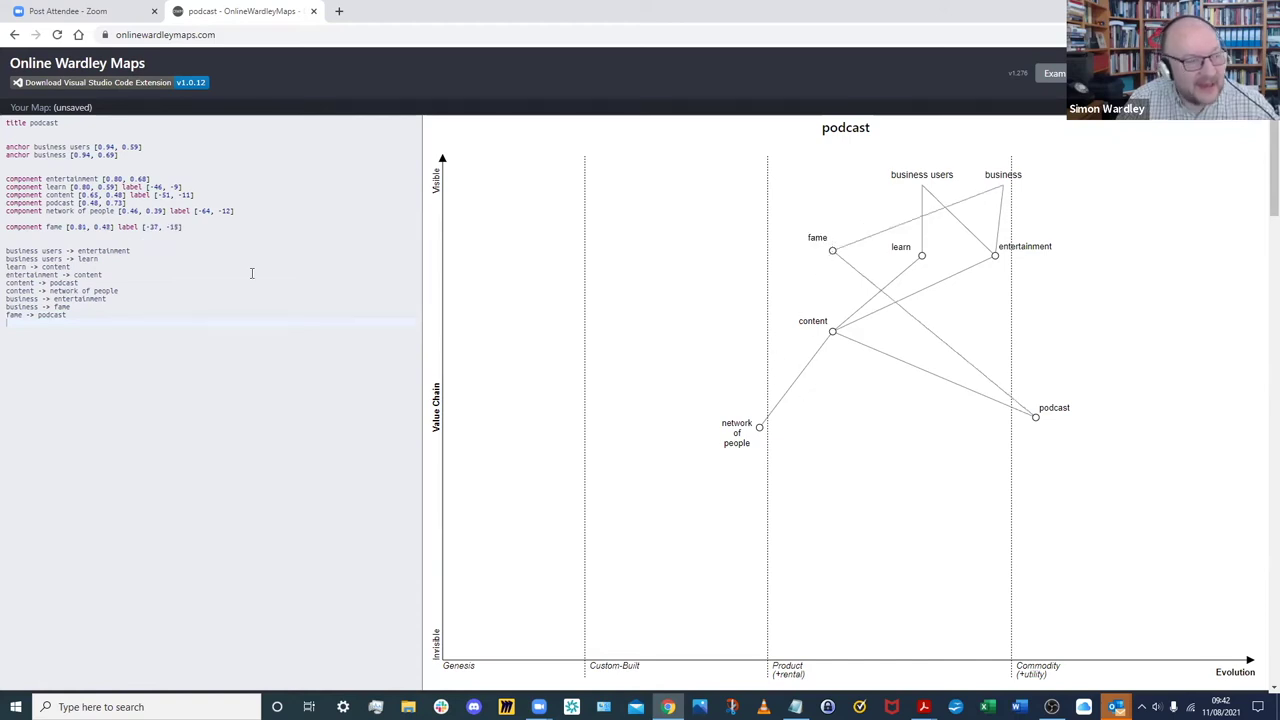
Step: Add a 'revenue' component at [0.89, 0.73] near business and type 'revenue -> fame'
left_click(22, 235)
type("component")
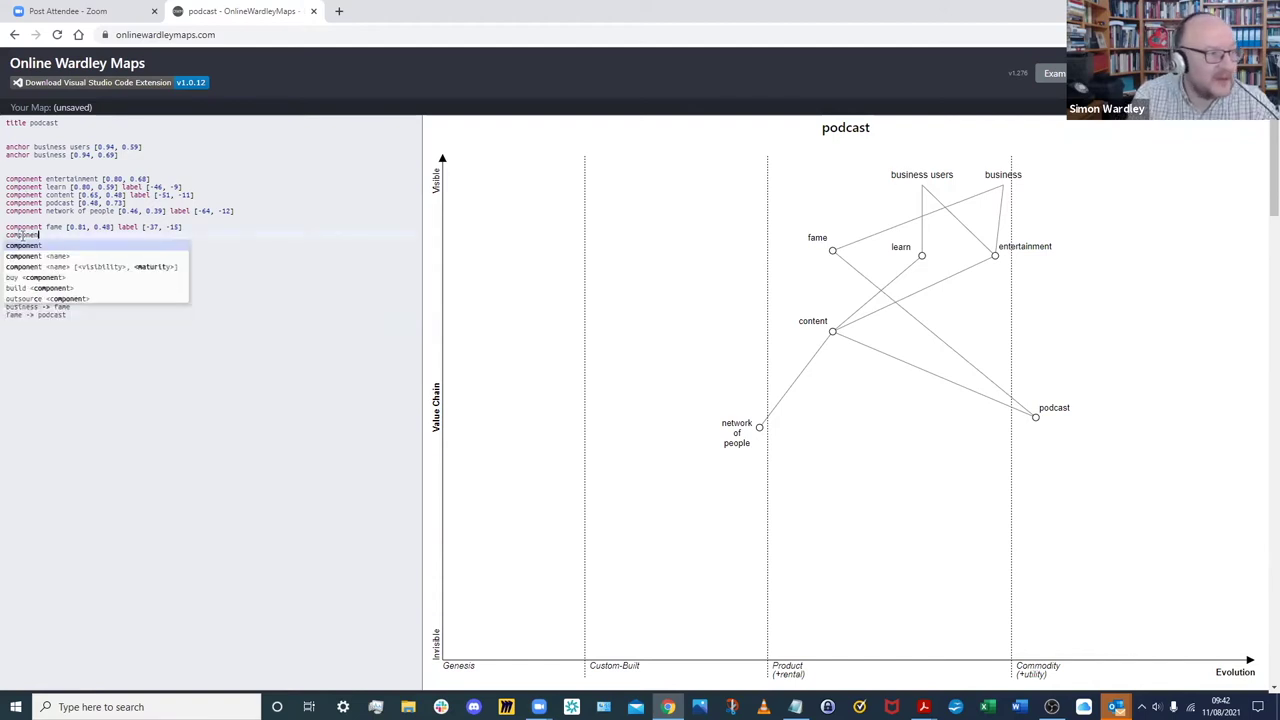
type(" revenue")
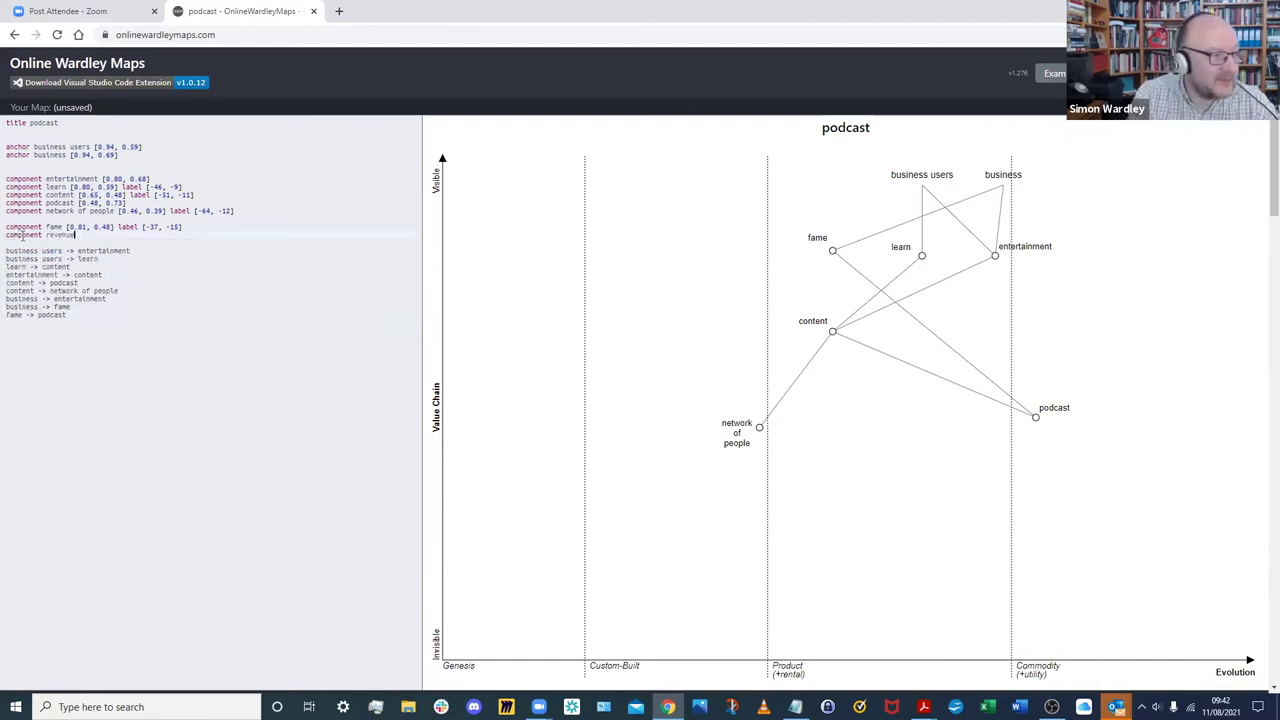
key("Return")
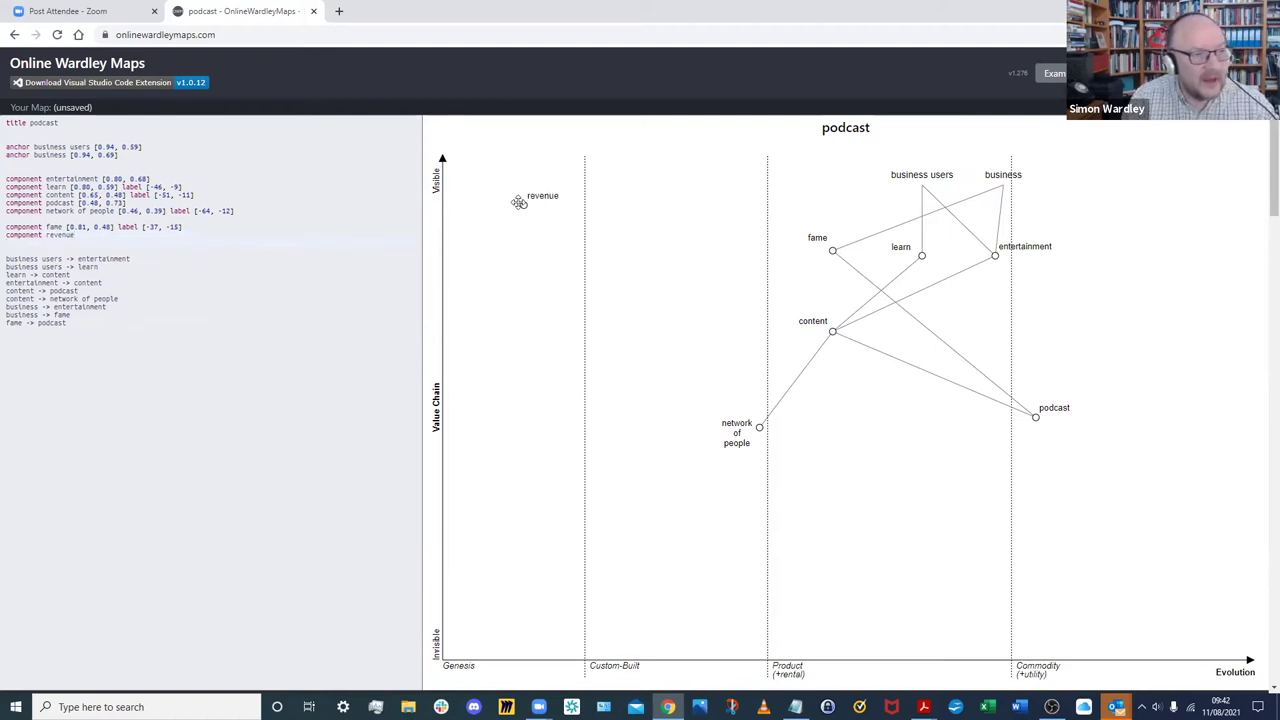
left_click_drag(1038, 205, 1036, 209)
left_click(93, 336)
type("re")
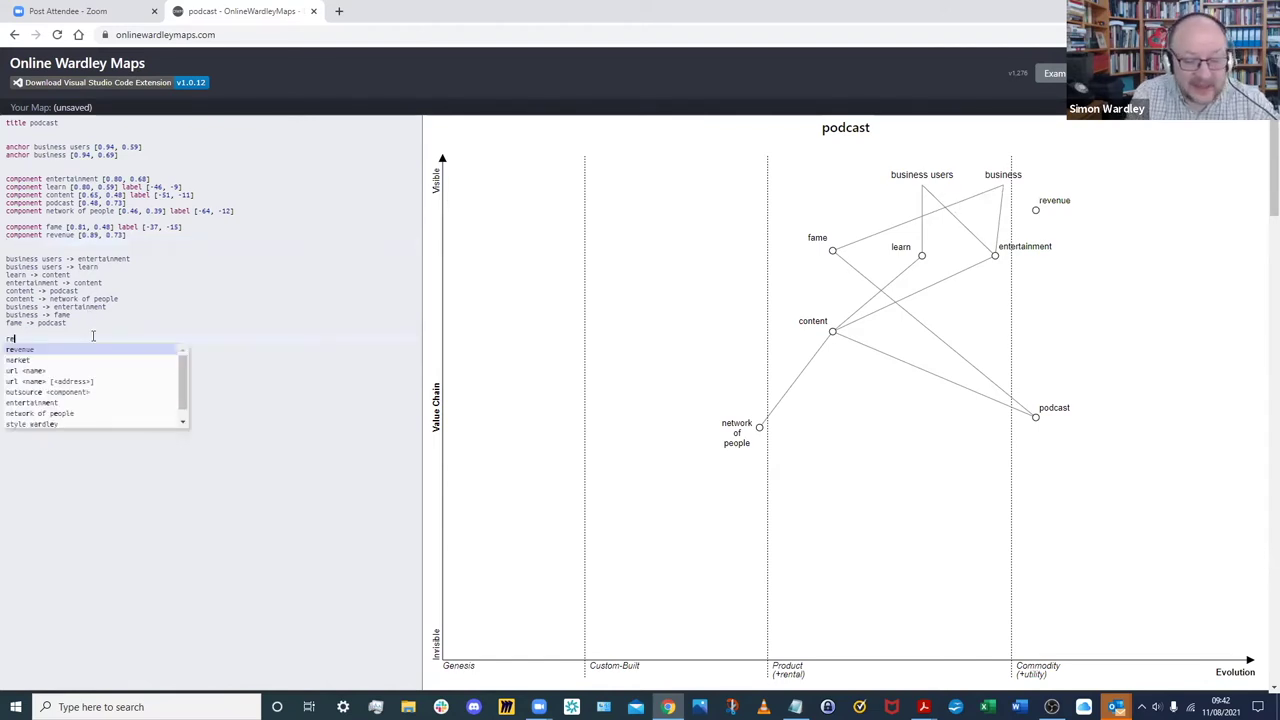
type("venue -> fa")
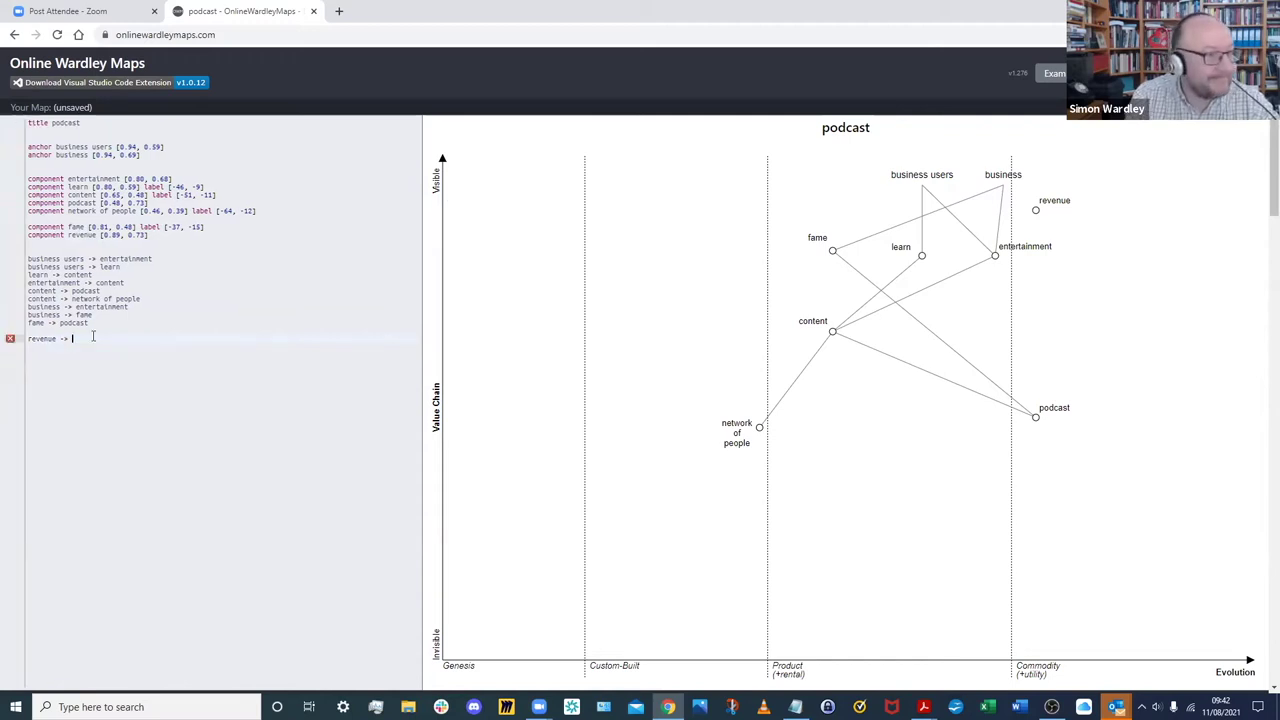
type("me")
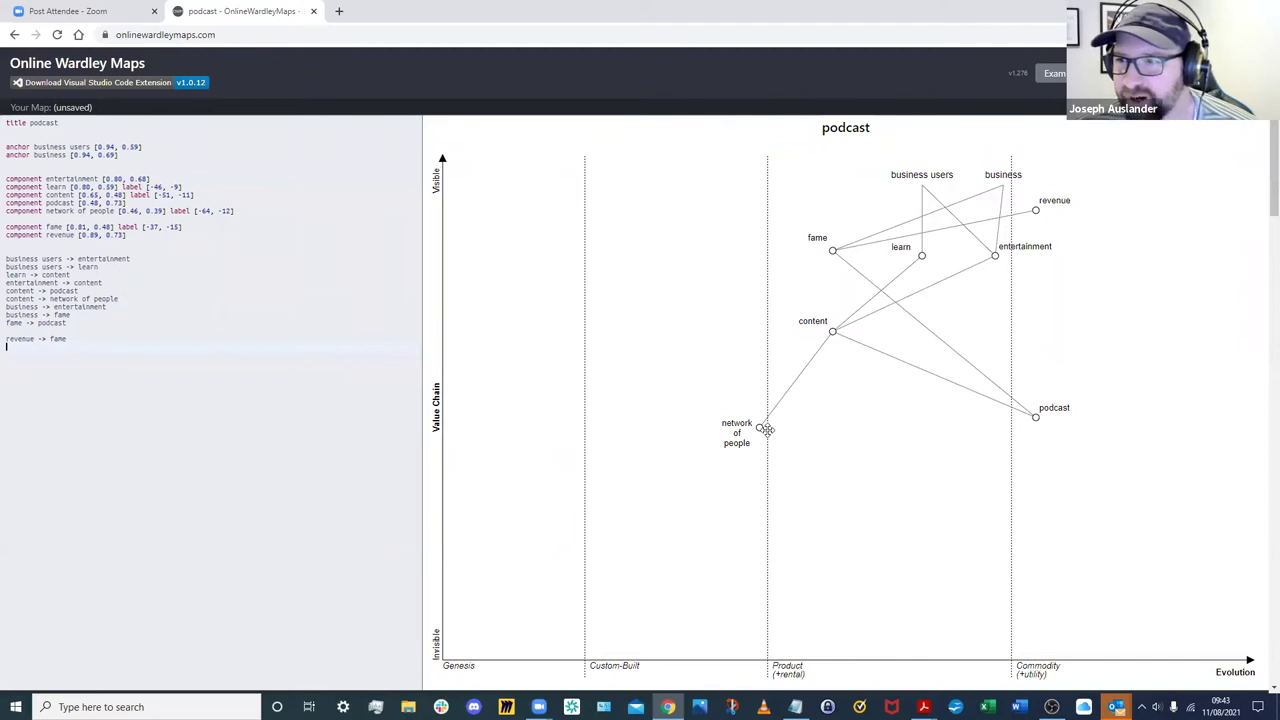
Step: Lower network of people, podcast, content, entertainment, learn and fame on the map
left_click_drag(758, 427, 751, 467)
left_click_drag(1036, 416, 1043, 452)
left_click_drag(829, 331, 840, 381)
left_click_drag(994, 255, 1003, 280)
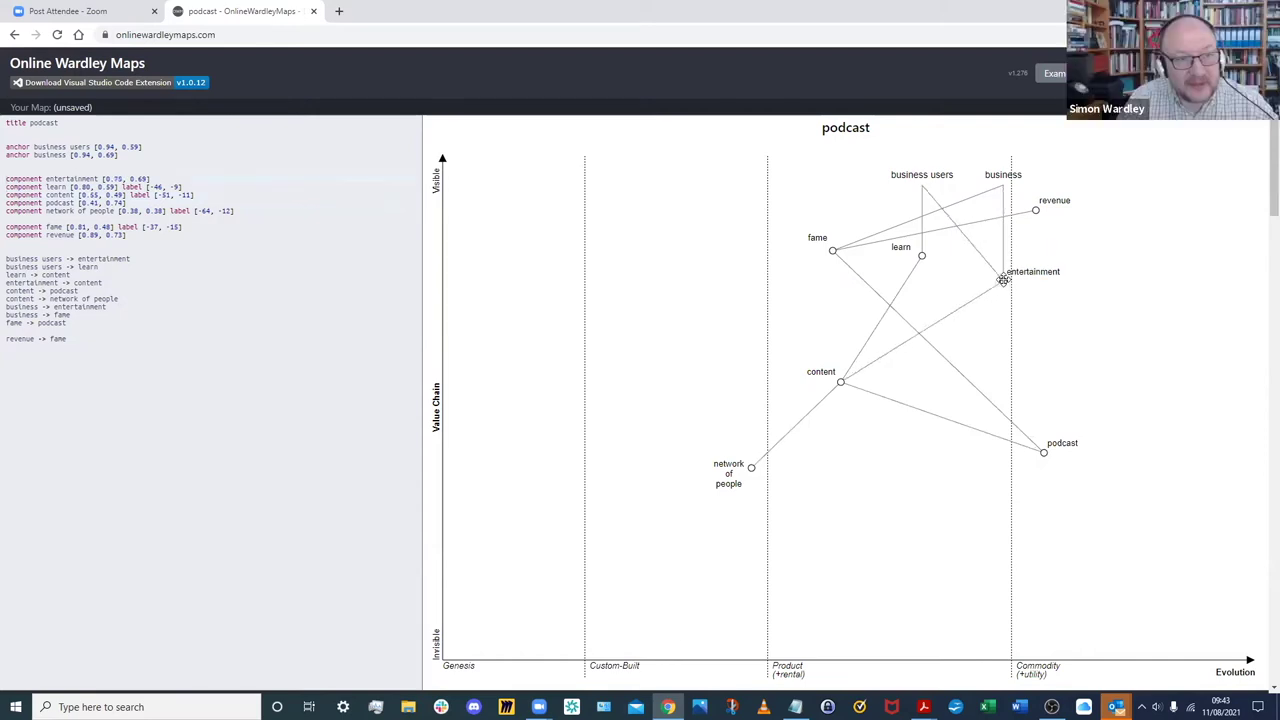
left_click_drag(921, 256, 921, 280)
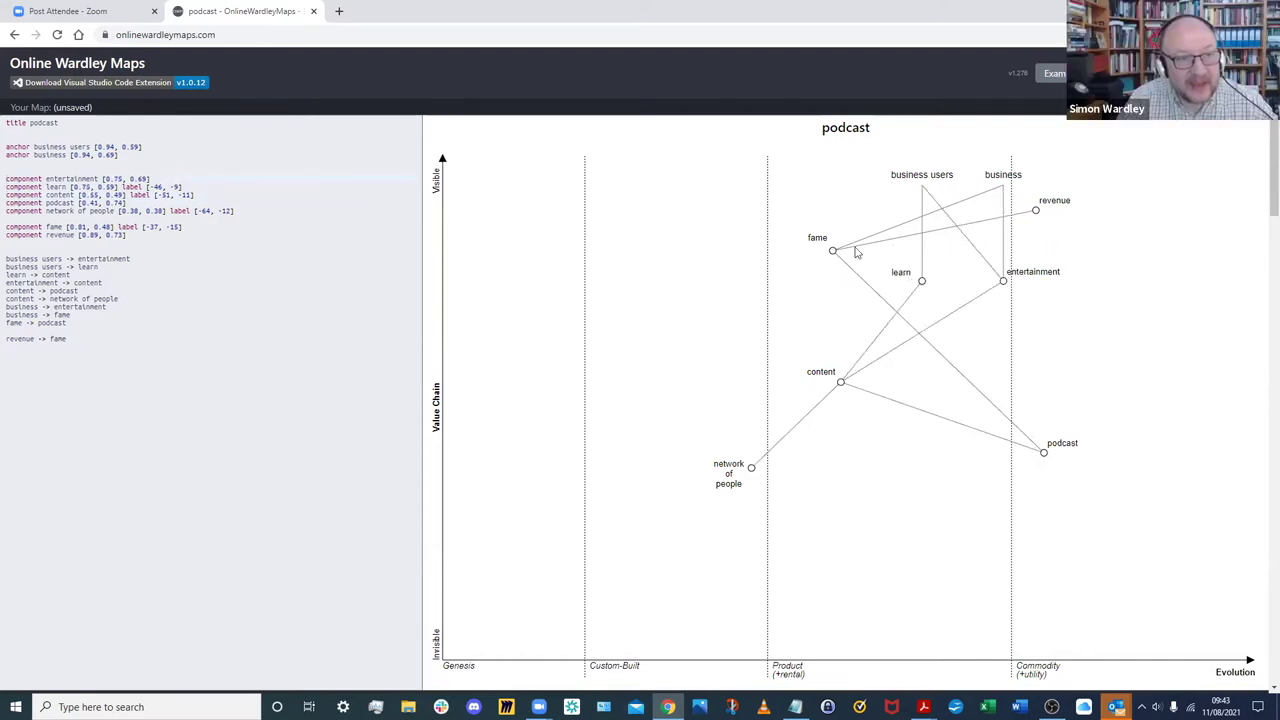
left_click_drag(832, 249, 832, 270)
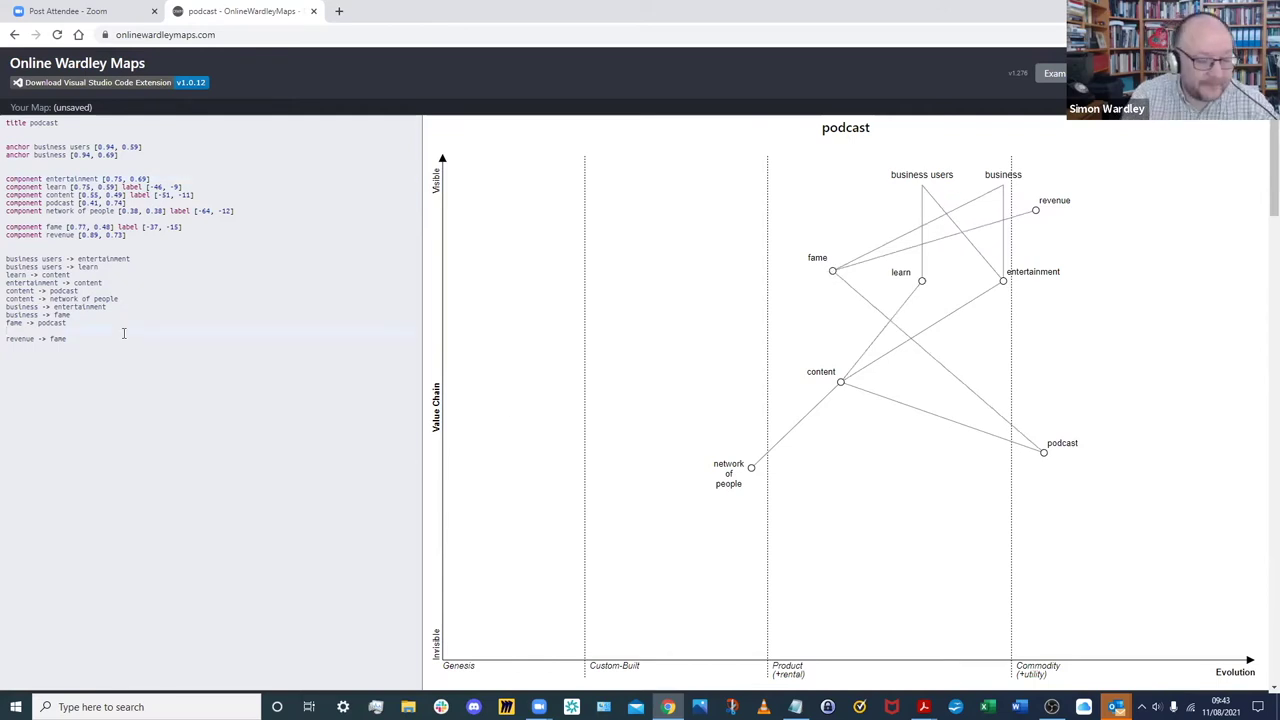
Step: Add a 'business -> revenue' link and move the business users anchor left to [0.94, 0.56]
type("business -> re")
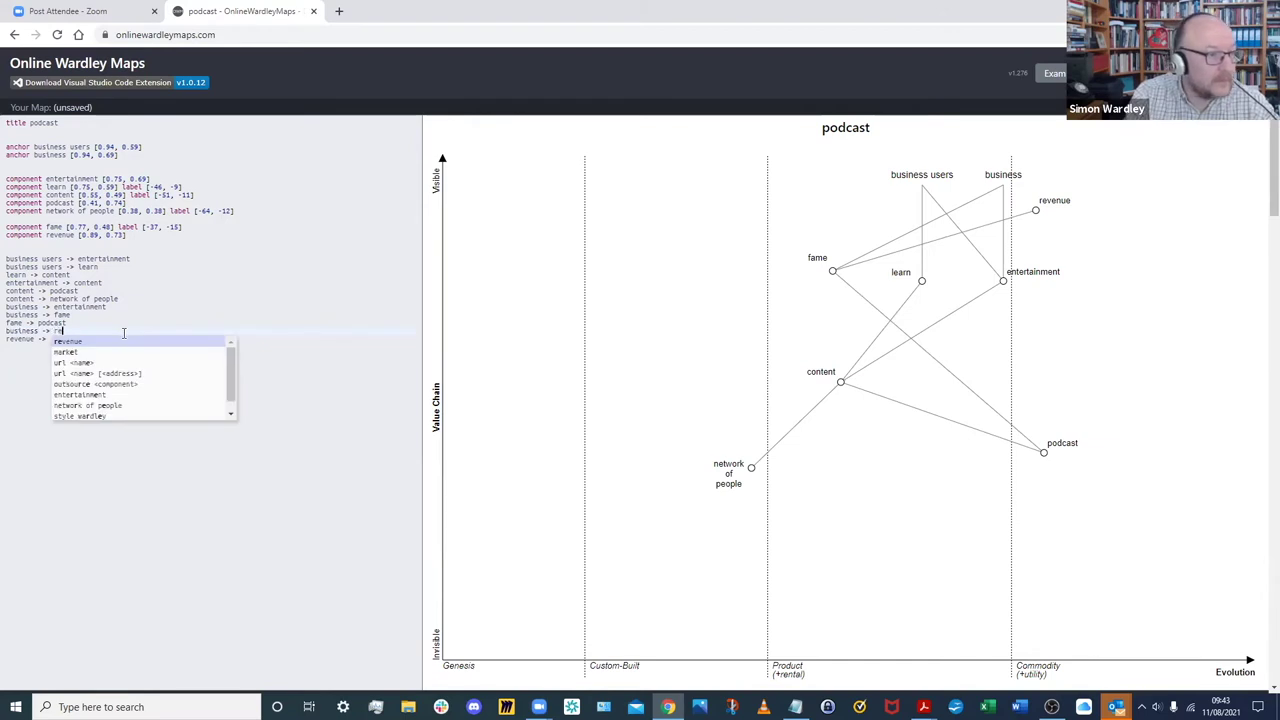
key("Return")
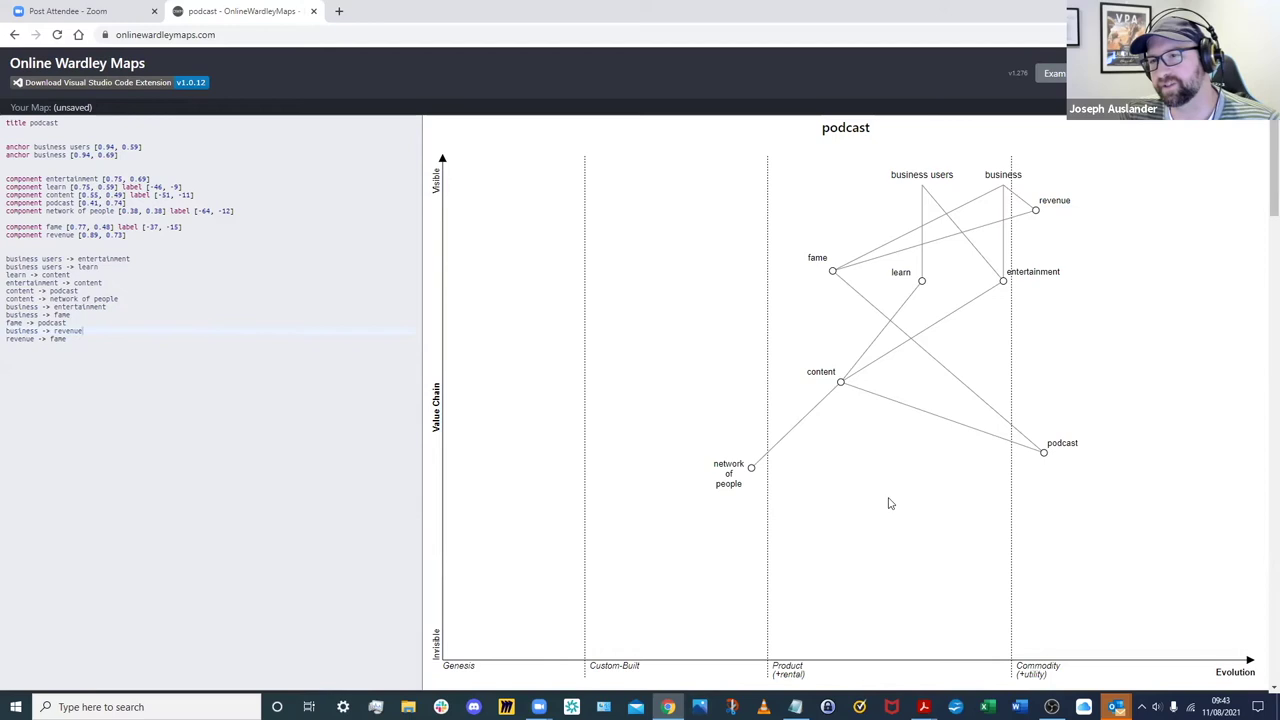
left_click_drag(908, 172, 885, 175)
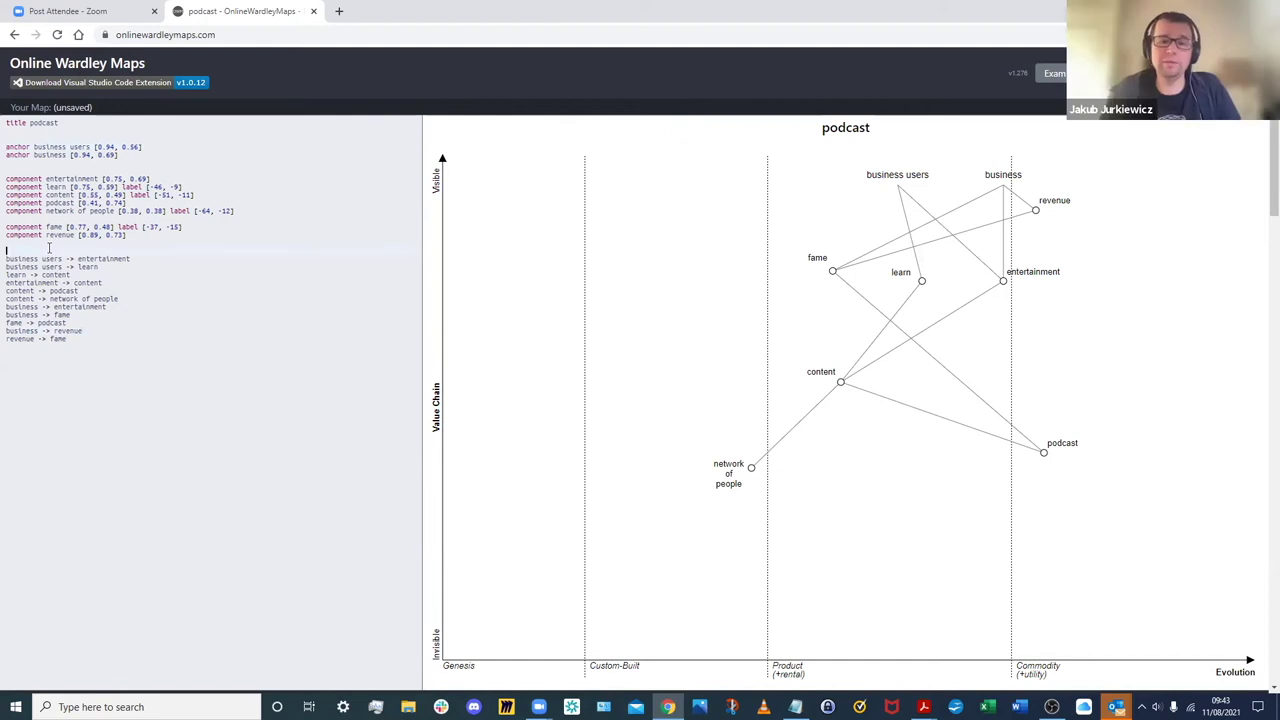
Step: Add a distribution component placed low on the map at [0.27, 0.66]
type("compone")
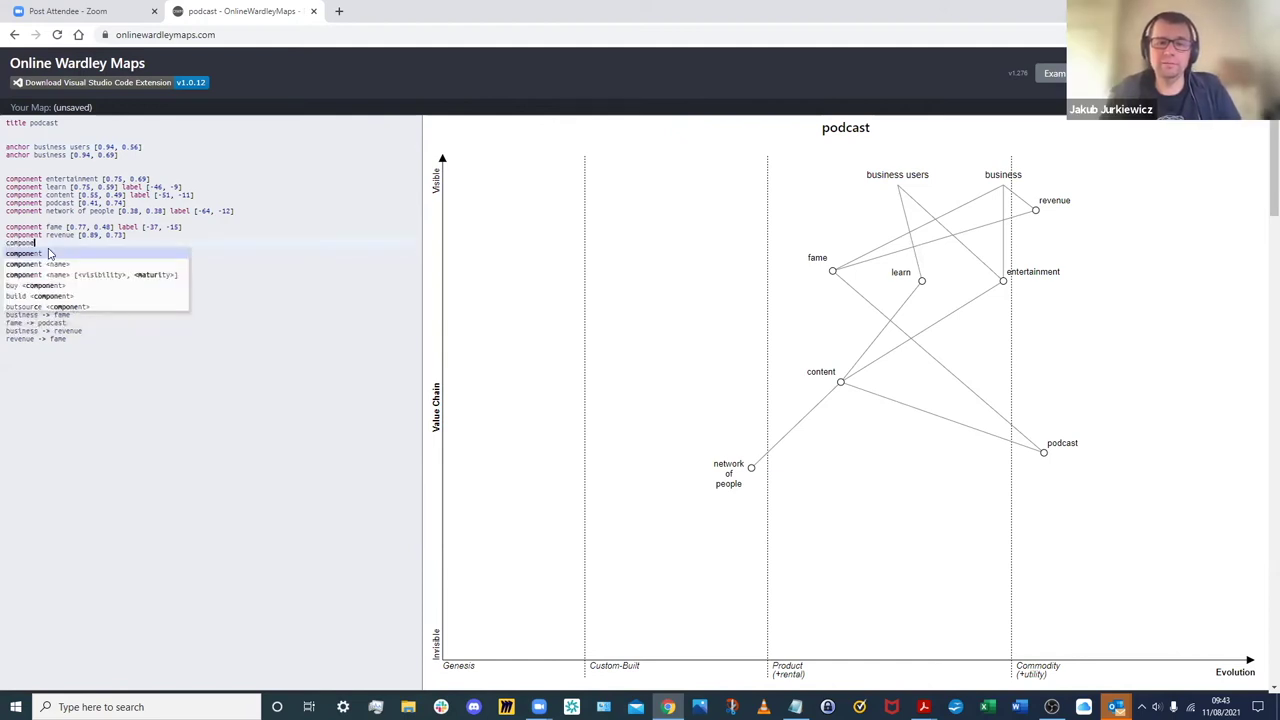
type("nt contribut")
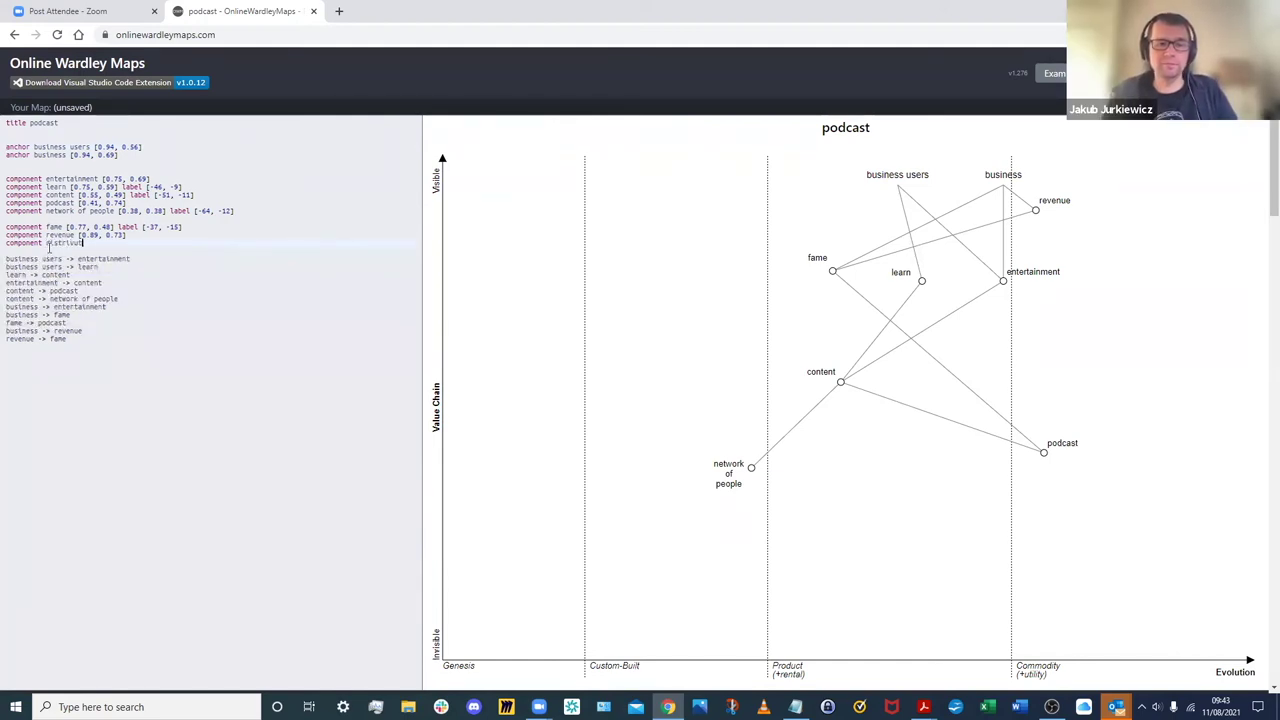
type("ution")
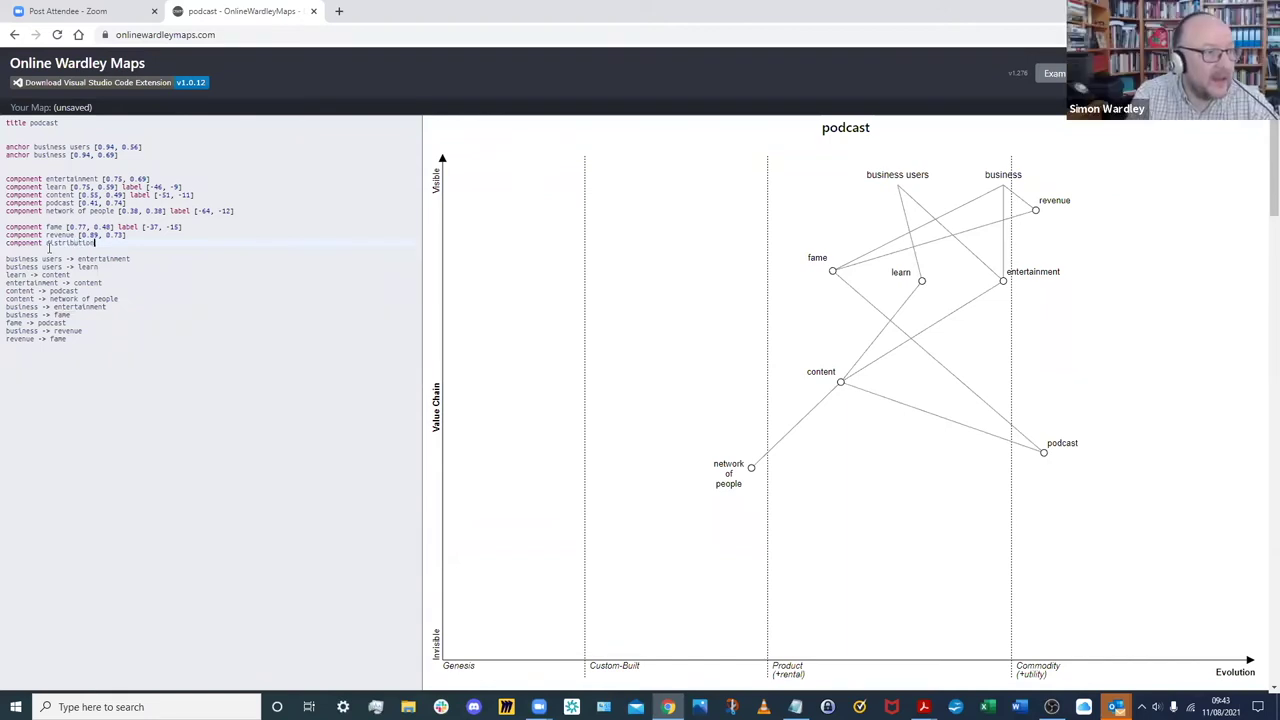
key("Return")
left_click_drag(523, 204, 978, 523)
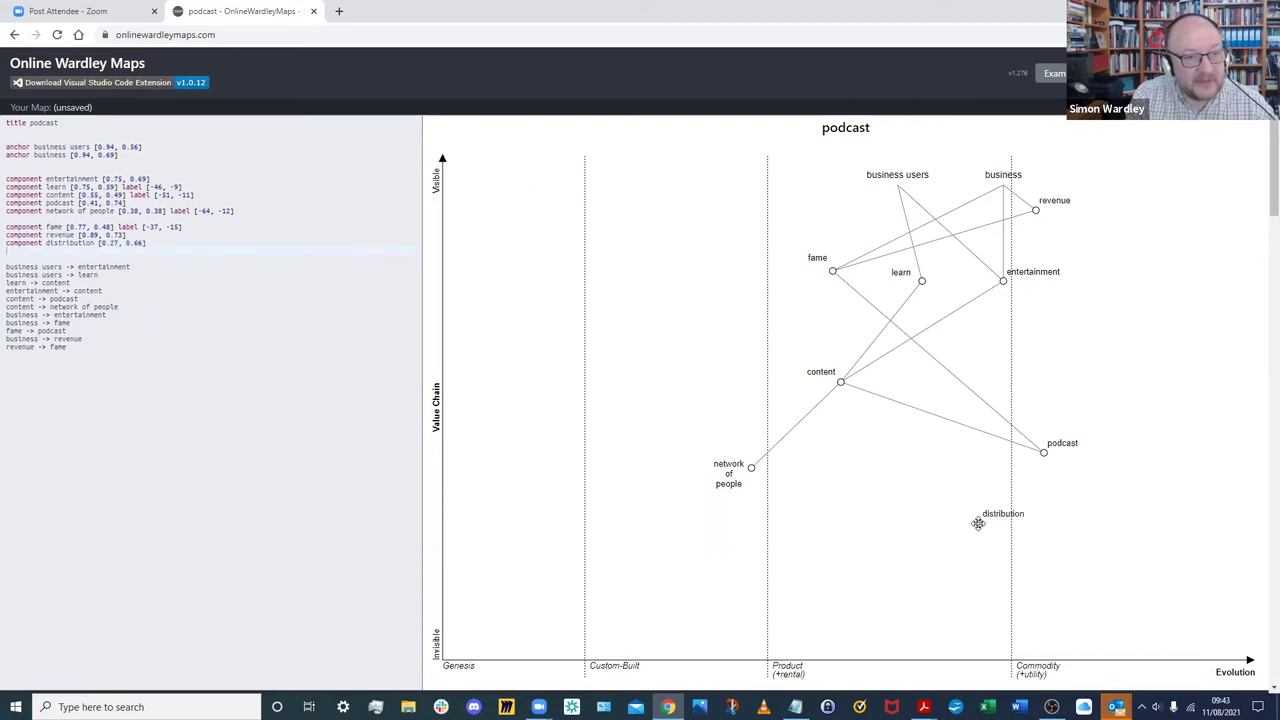
Step: Link podcast and fame to distribution and move the distribution label left of its node
left_click(83, 346)
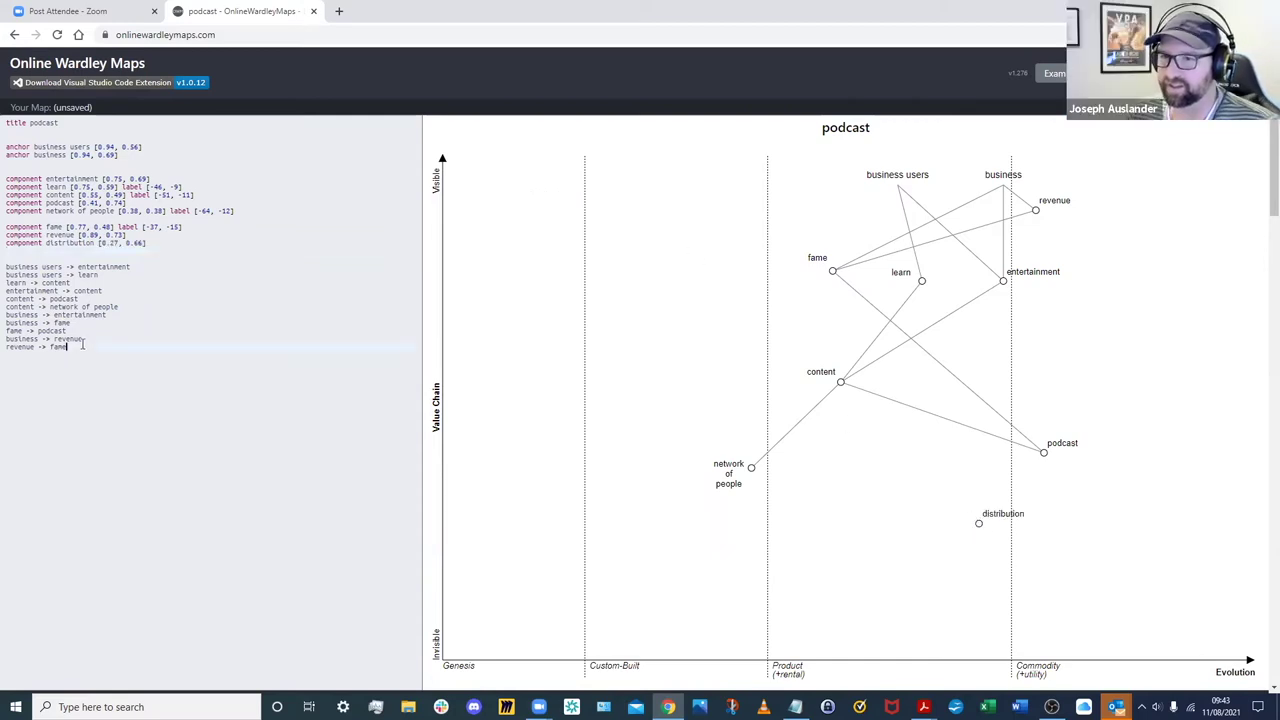
key("Return")
type("podcast -> distribution")
key("Return")
type("fame -> dis")
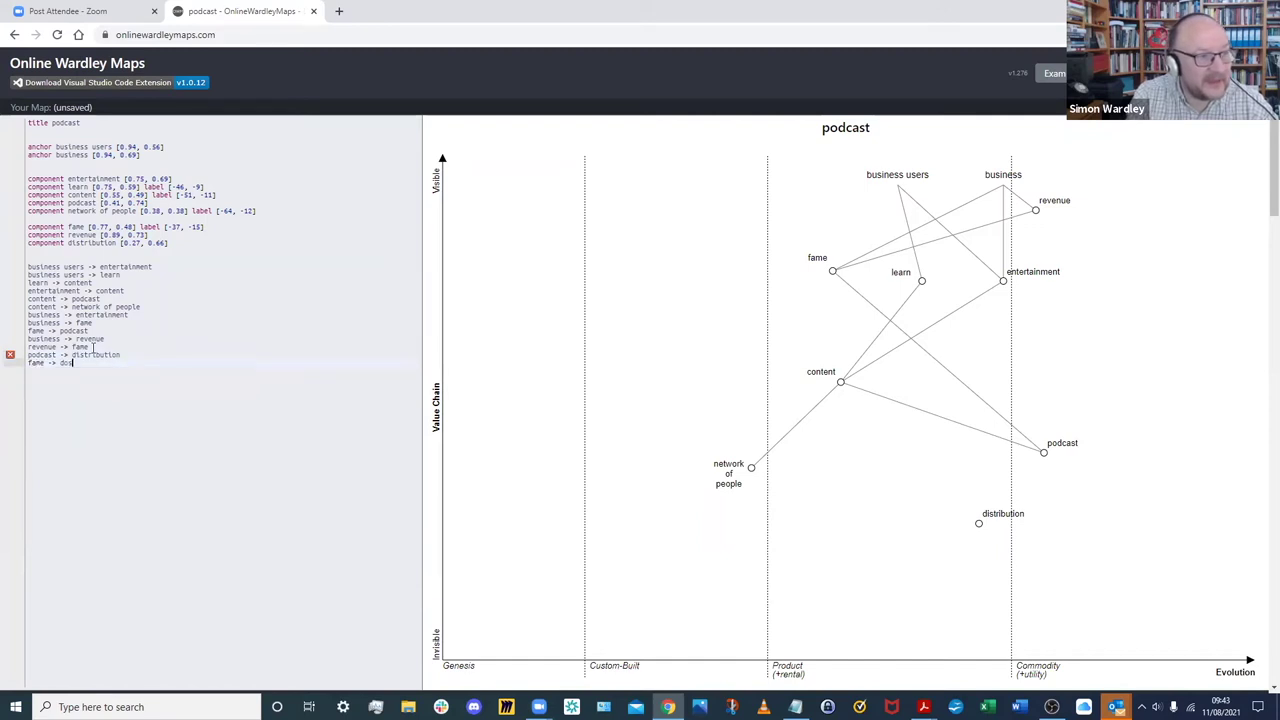
type("tribution")
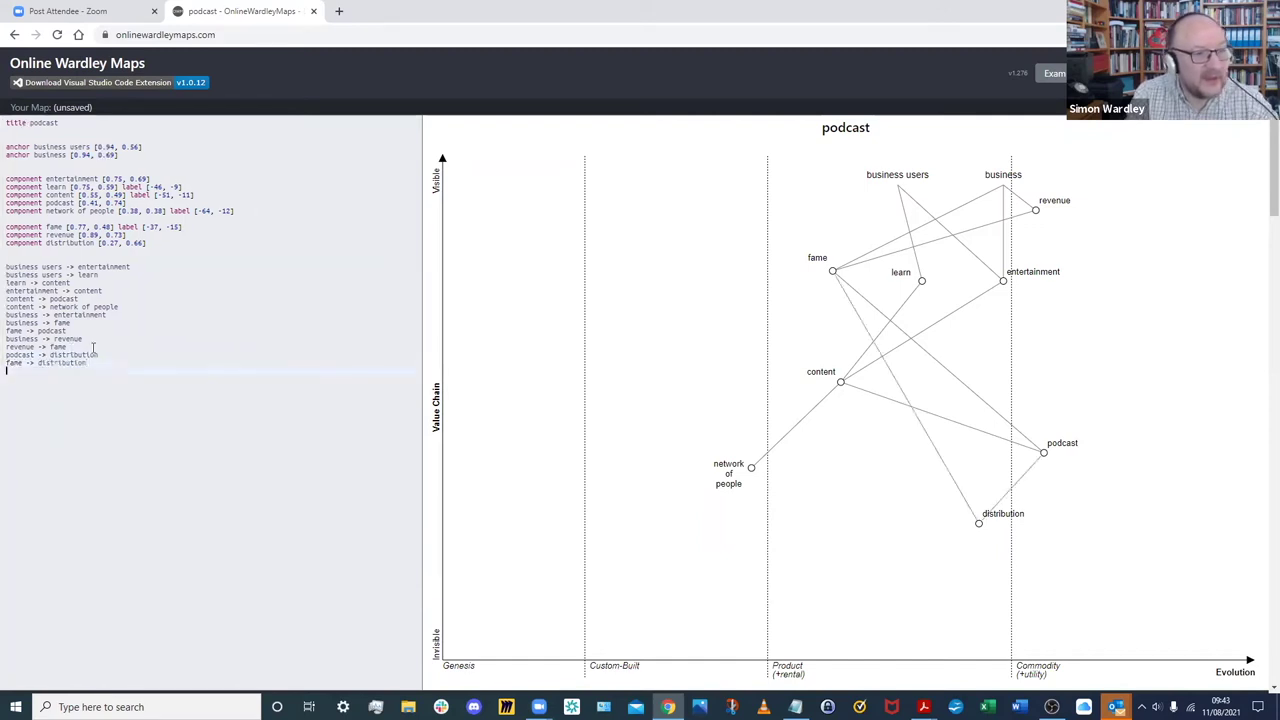
left_click_drag(996, 512, 941, 506)
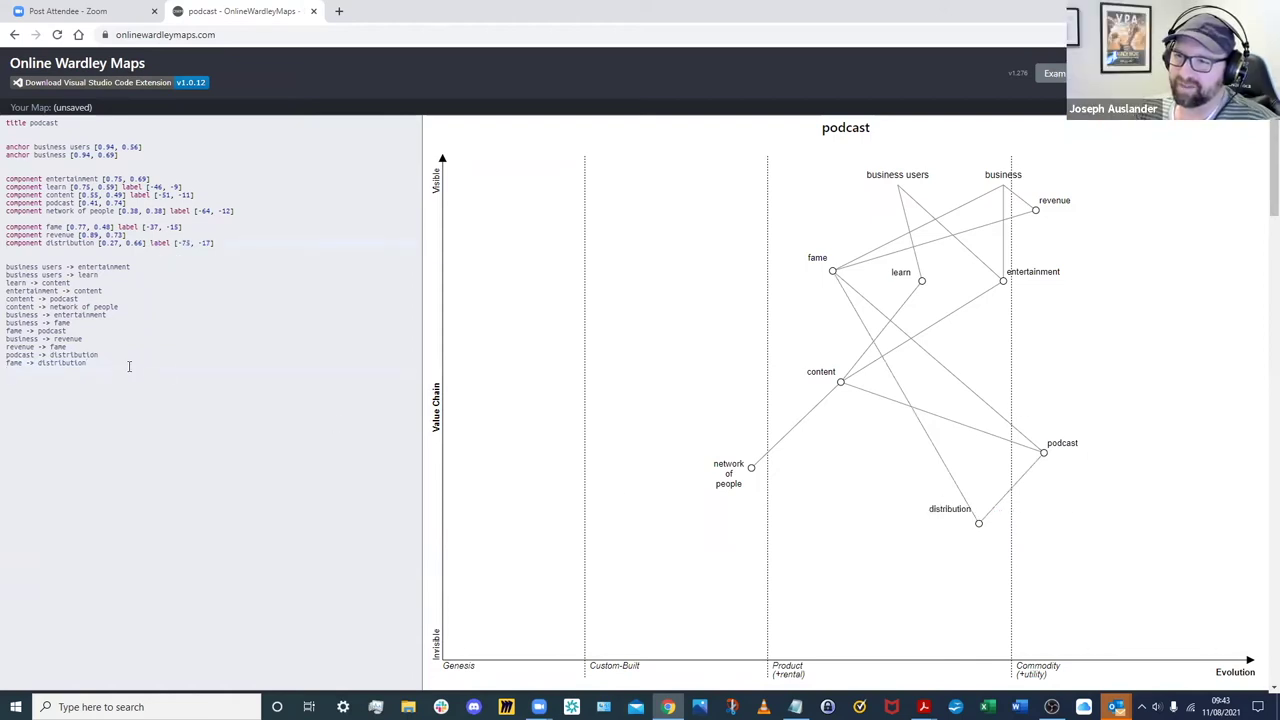
left_click(116, 251)
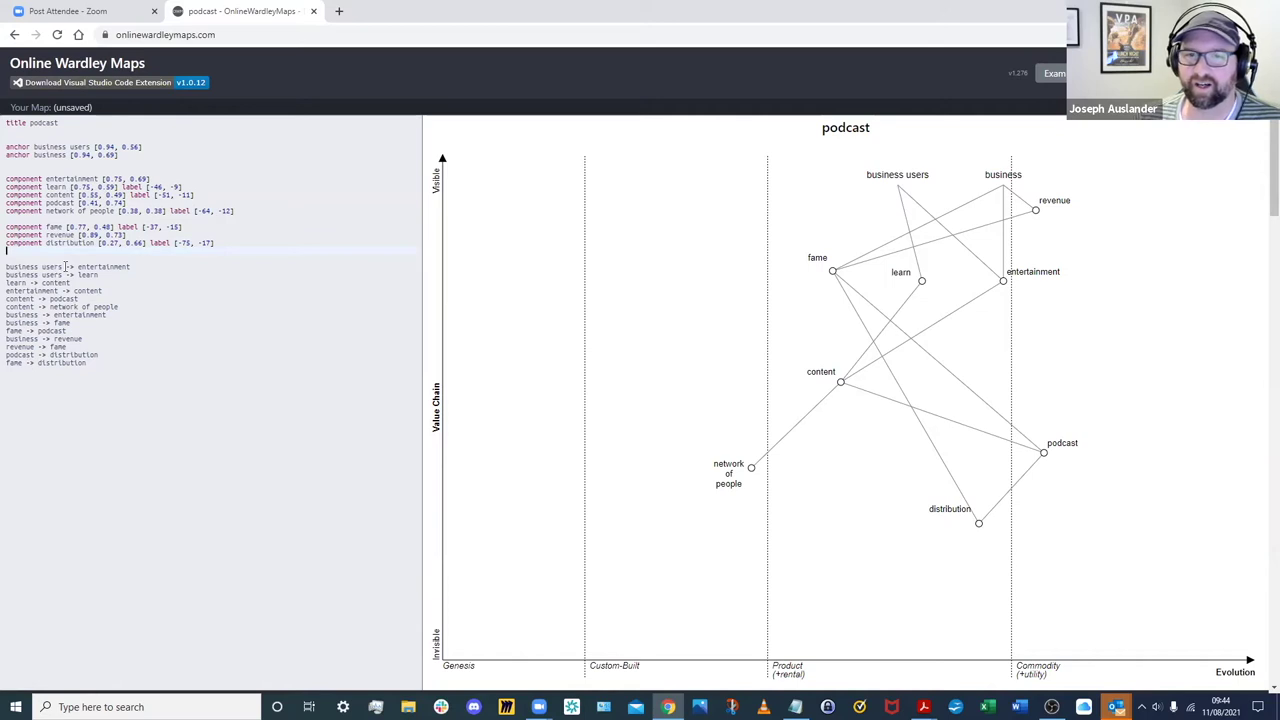
Step: Add a conversation component and drag it toward the Commodity side near entertainment
key("Return")
type("c")
key("Escape")
type("om")
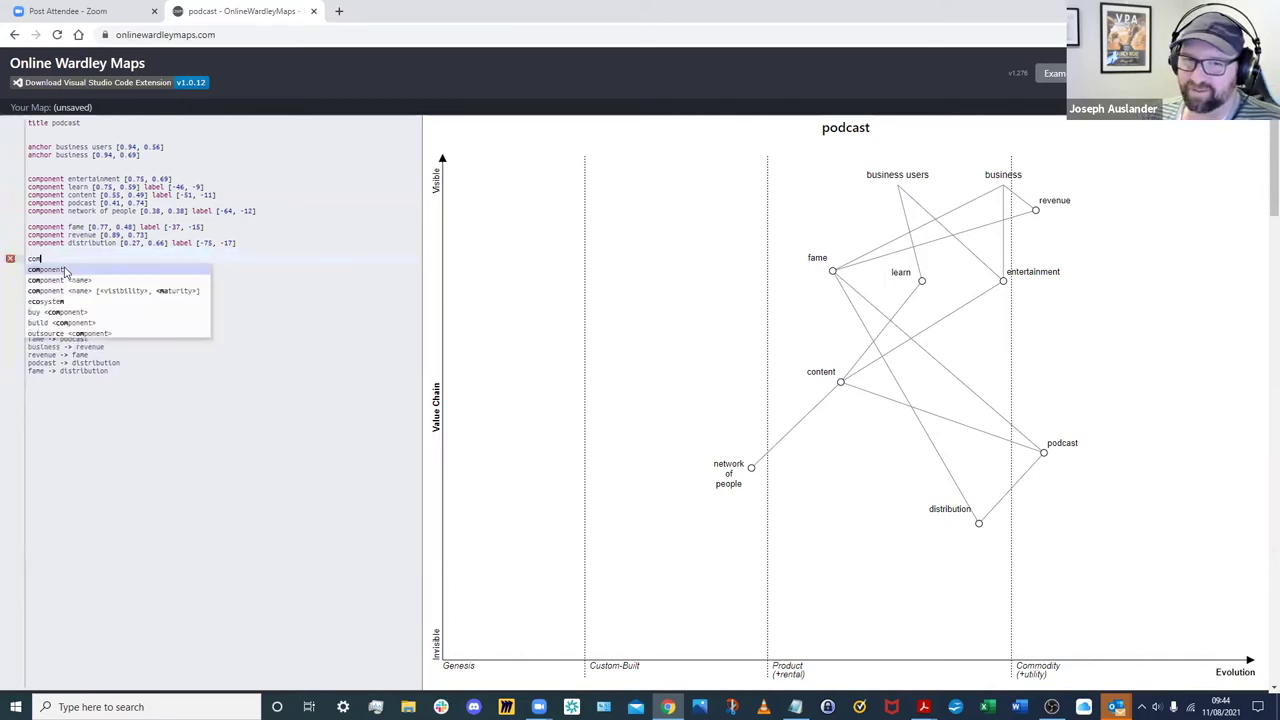
type("ponent s")
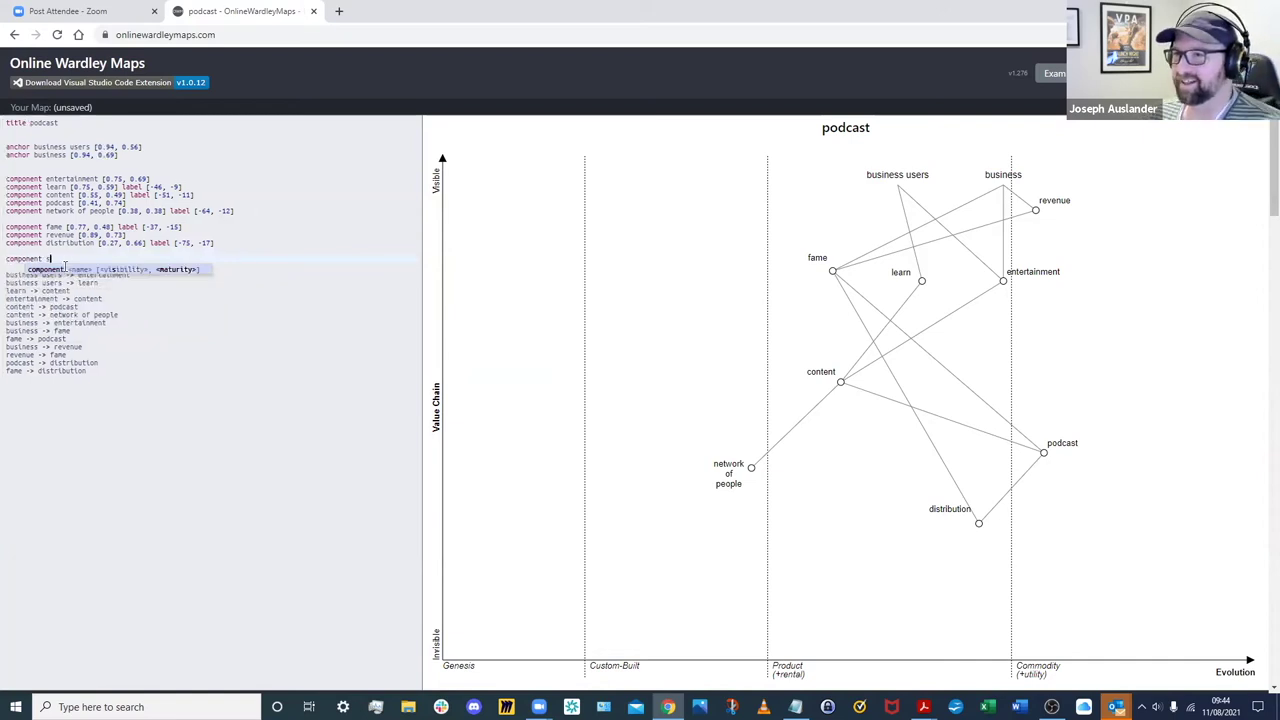
type("hort")
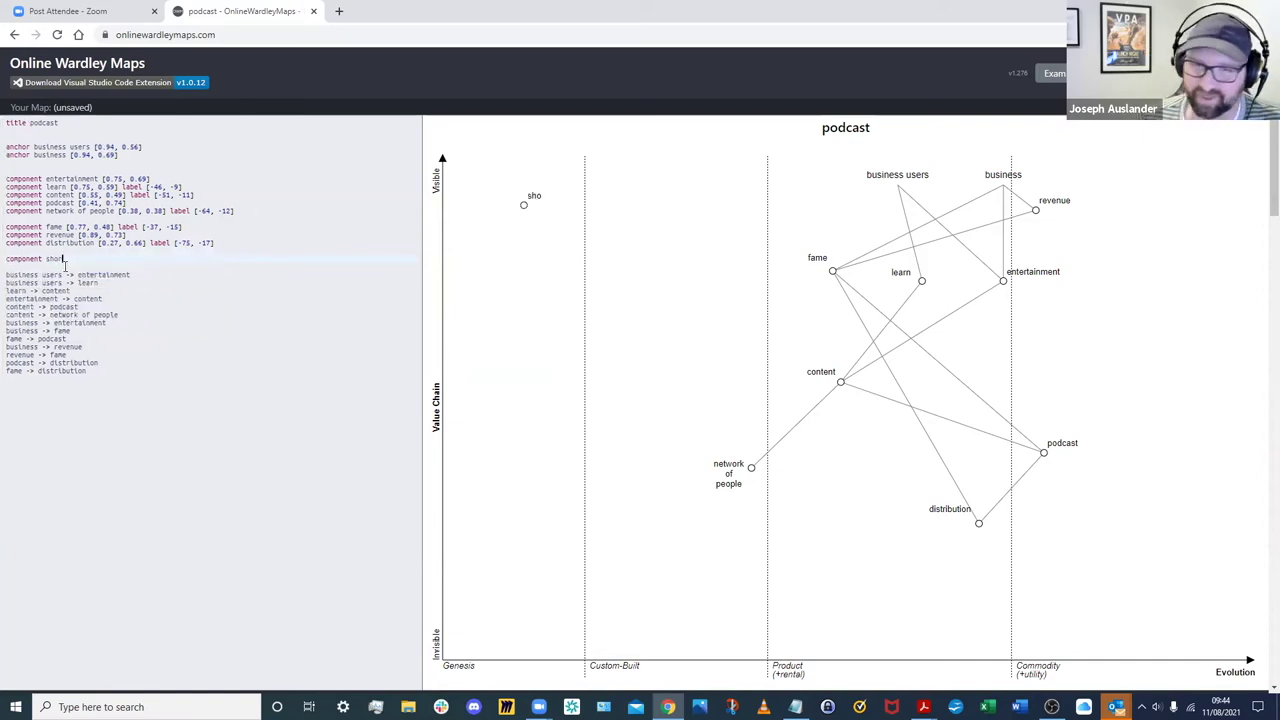
key("BackSpace")
key("BackSpace")
key("BackSpace")
key("BackSpace")
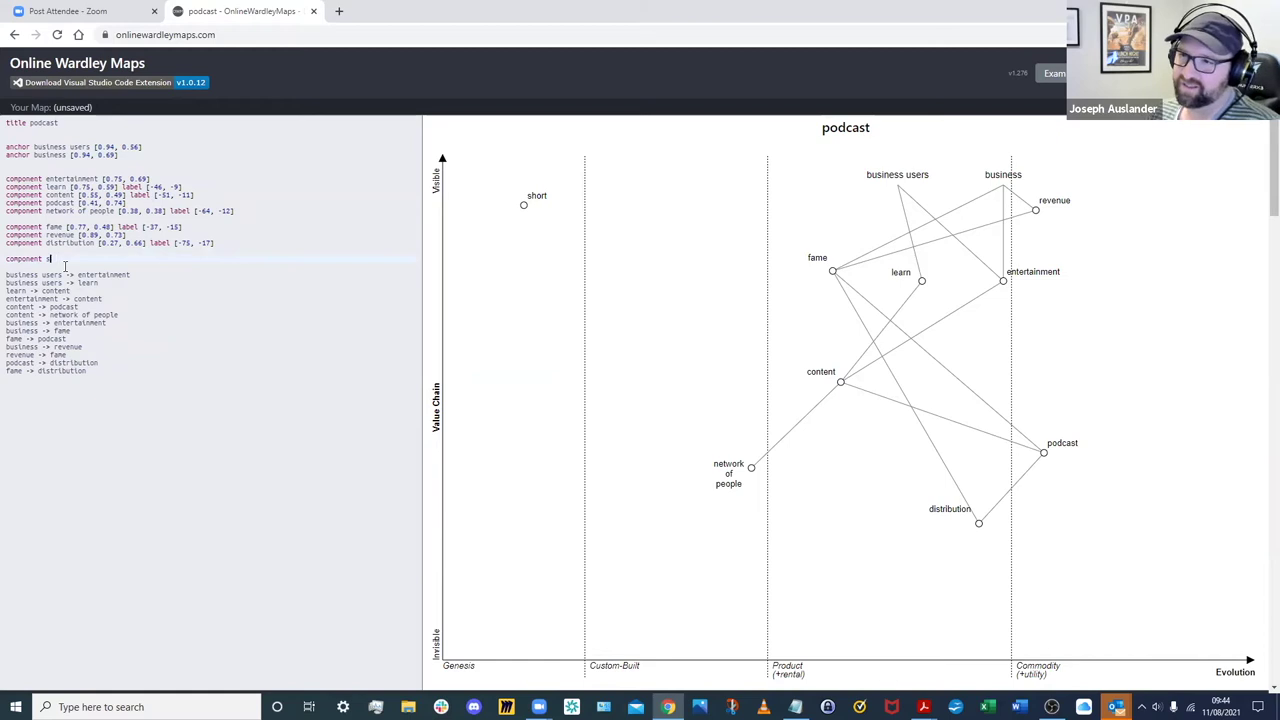
key("BackSpace")
type("conversatio")
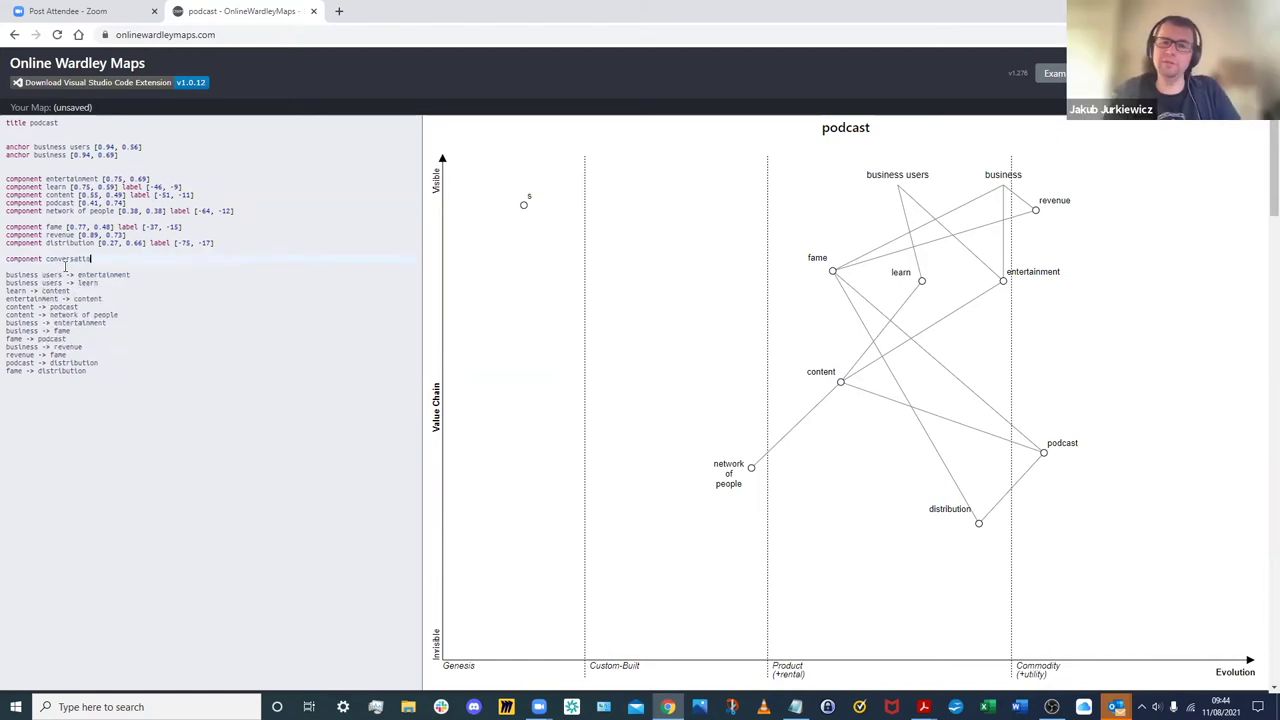
type("n")
key("Return")
left_click_drag(523, 208, 996, 338)
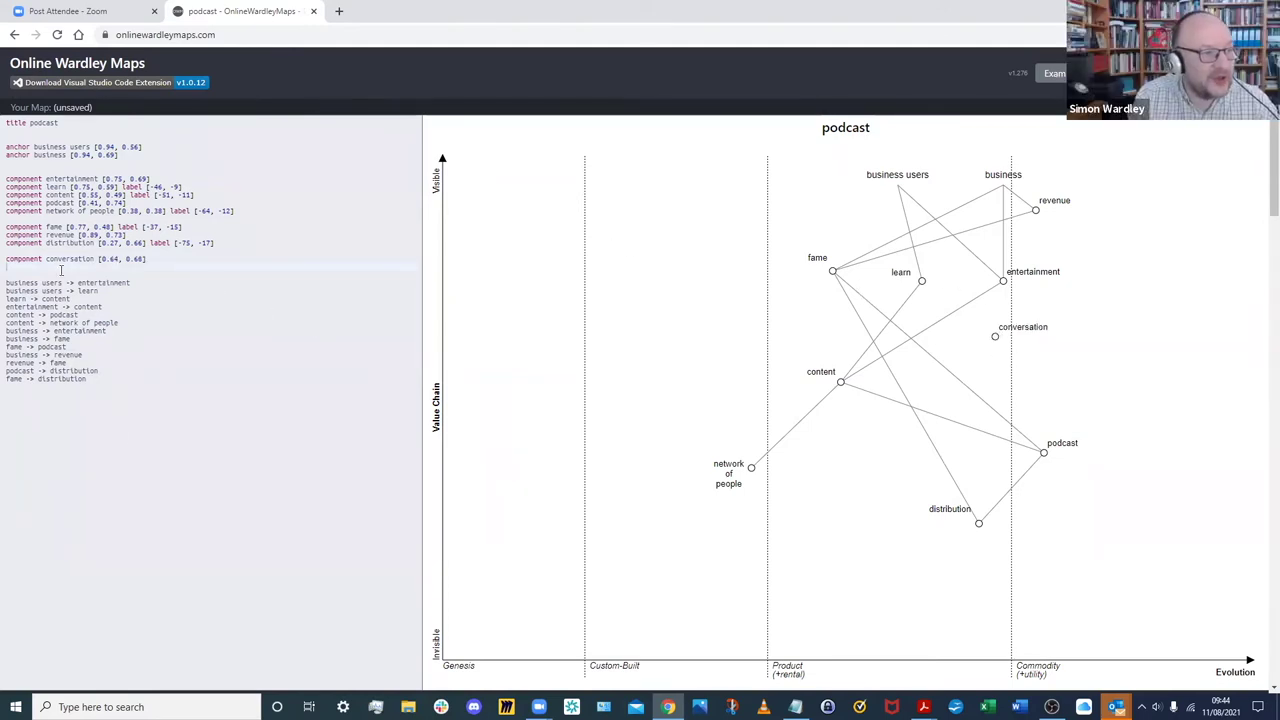
Step: Add a brevity component and place it right next to conversation
type("comp")
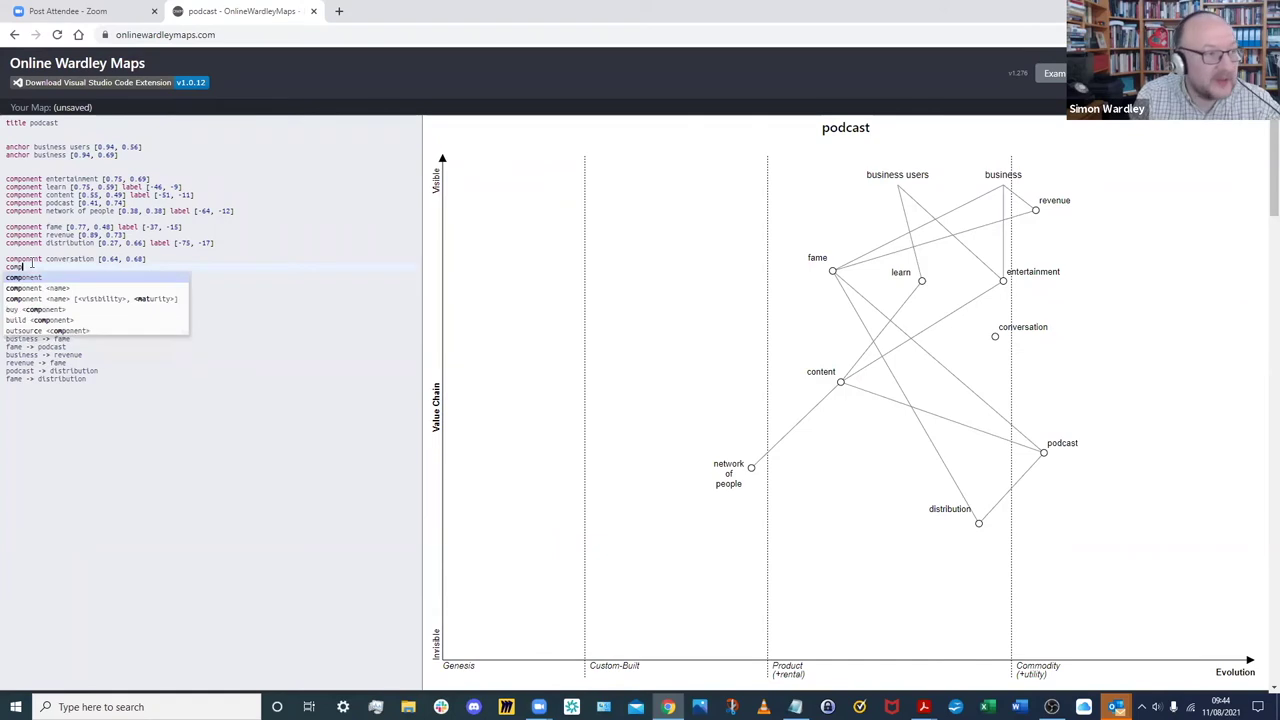
type("onent short")
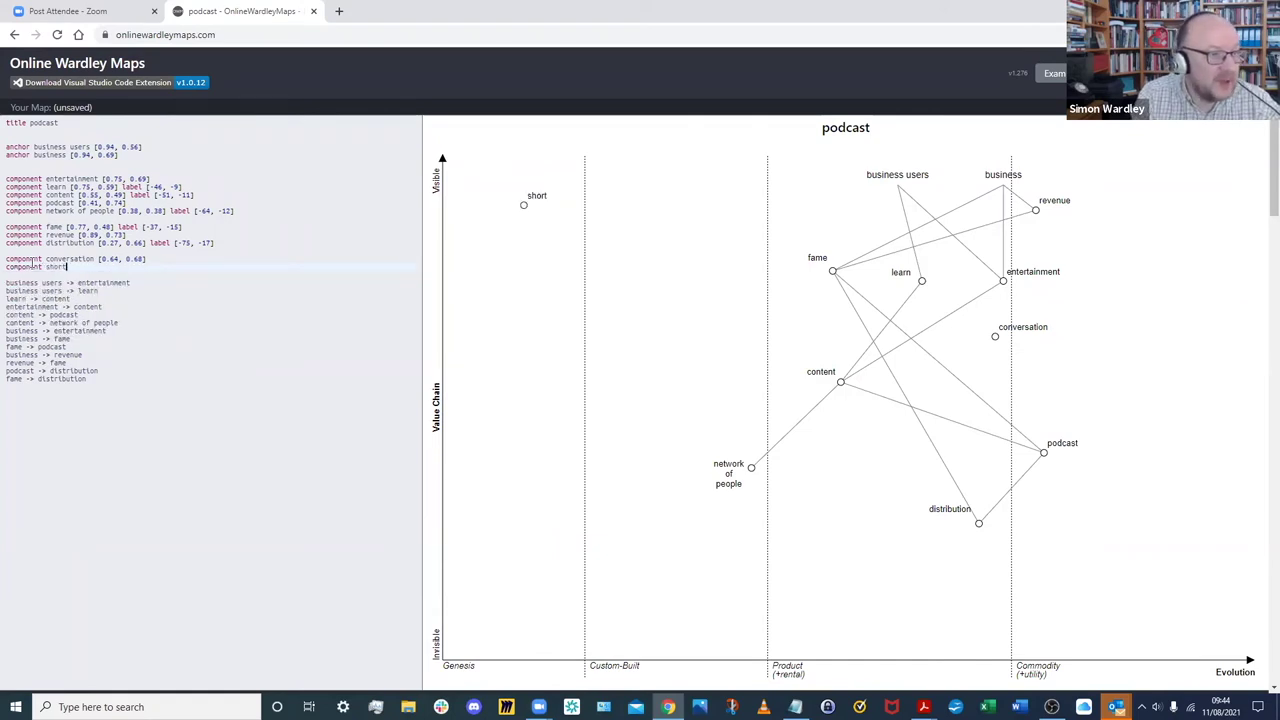
key("BackSpace")
key("BackSpace")
key("BackSpace")
key("BackSpace")
key("BackSpace")
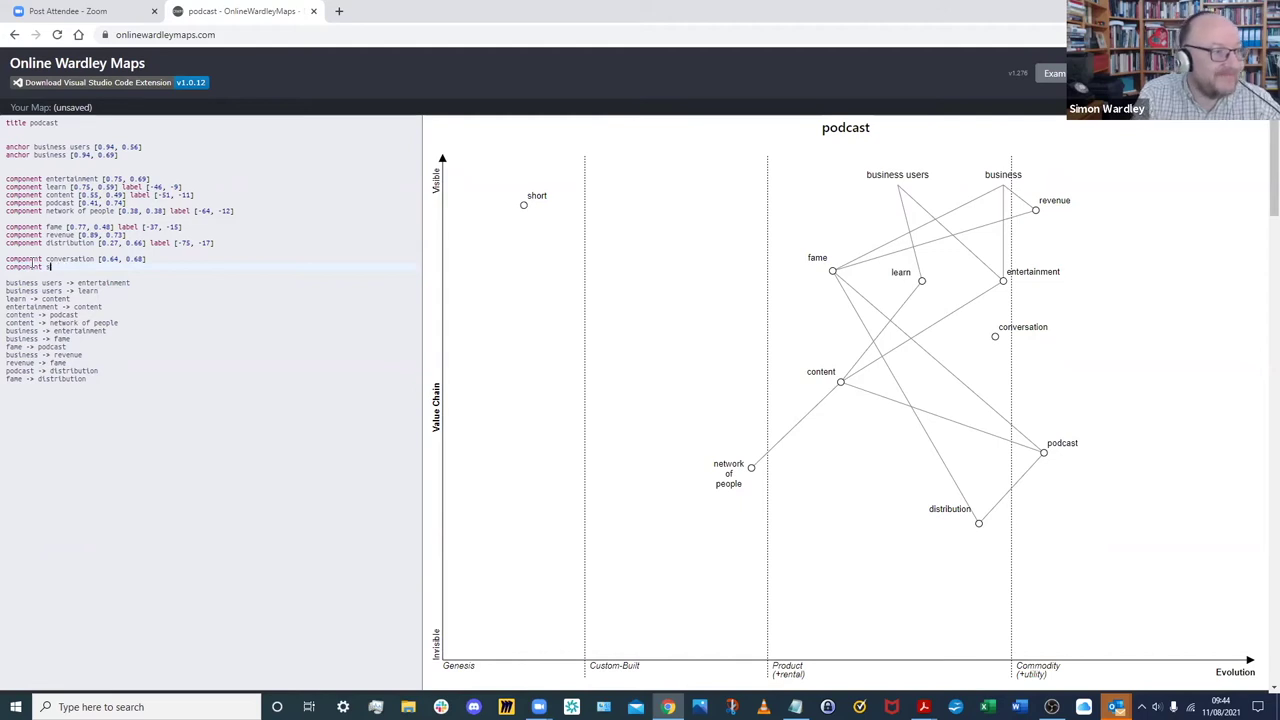
type("brevity")
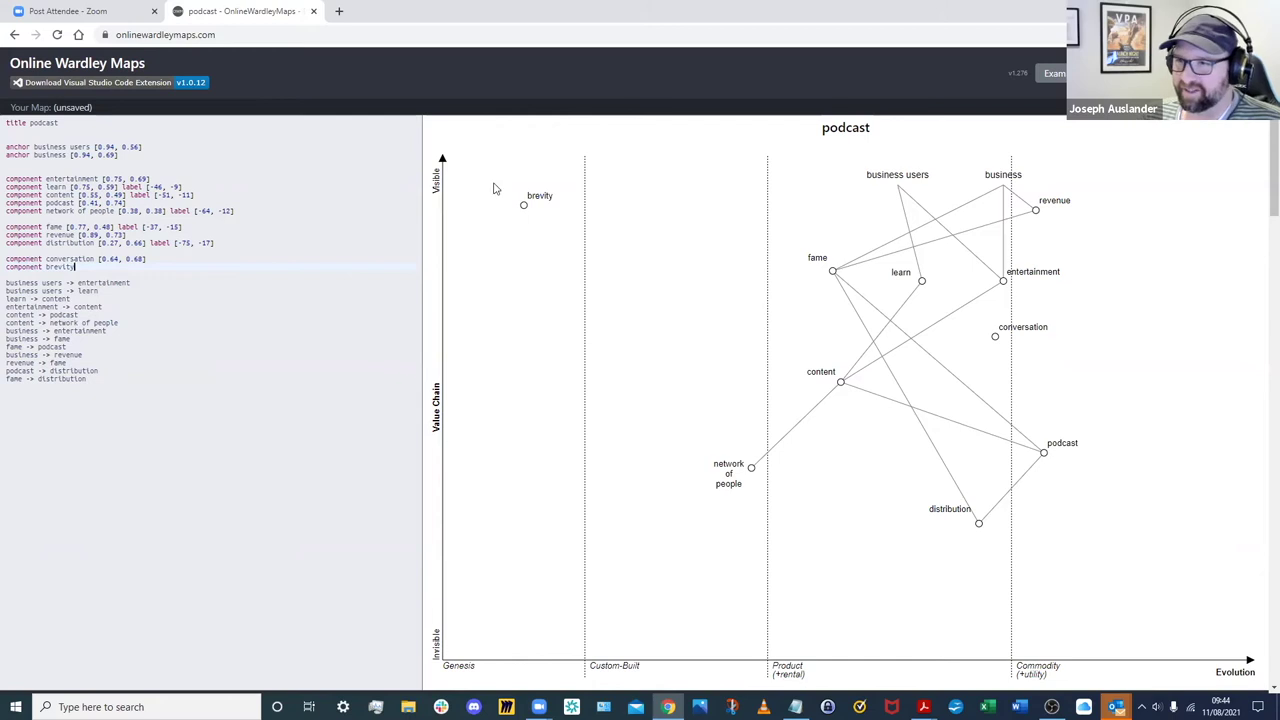
left_click_drag(526, 207, 1029, 341)
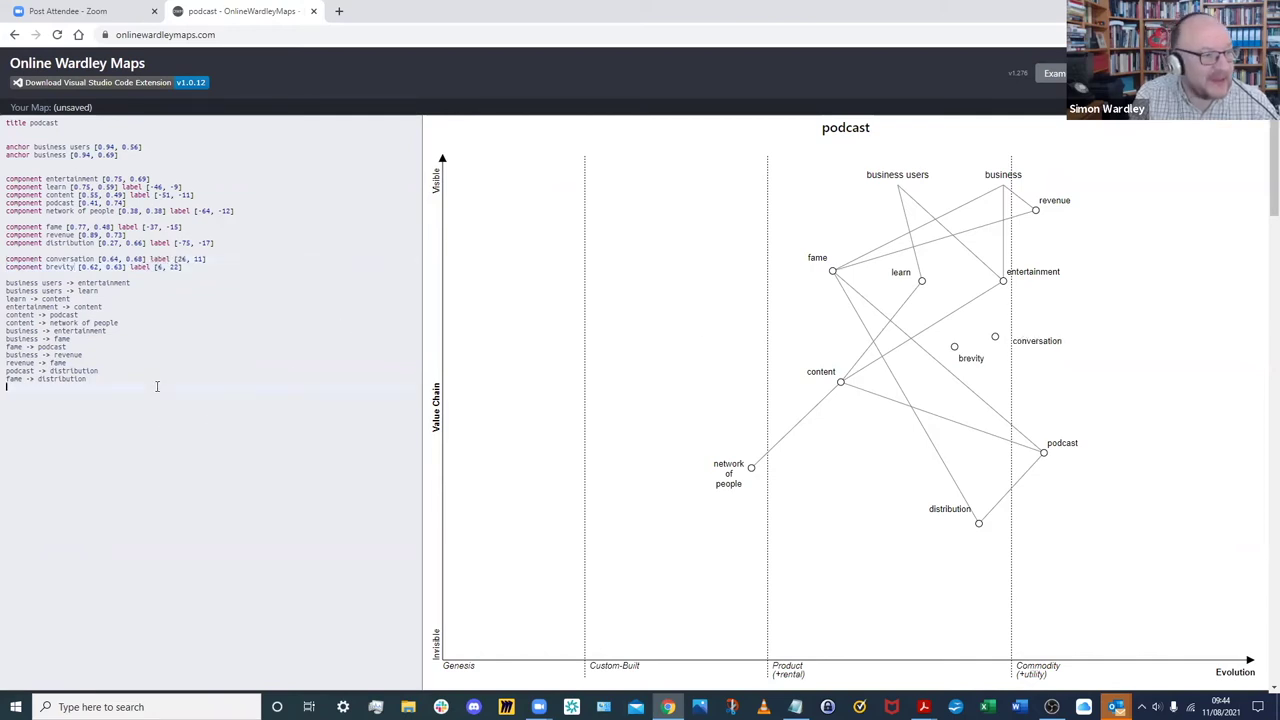
Step: Link entertainment to conversation and brevity, and nudge the conversation label just below its node
type("e")
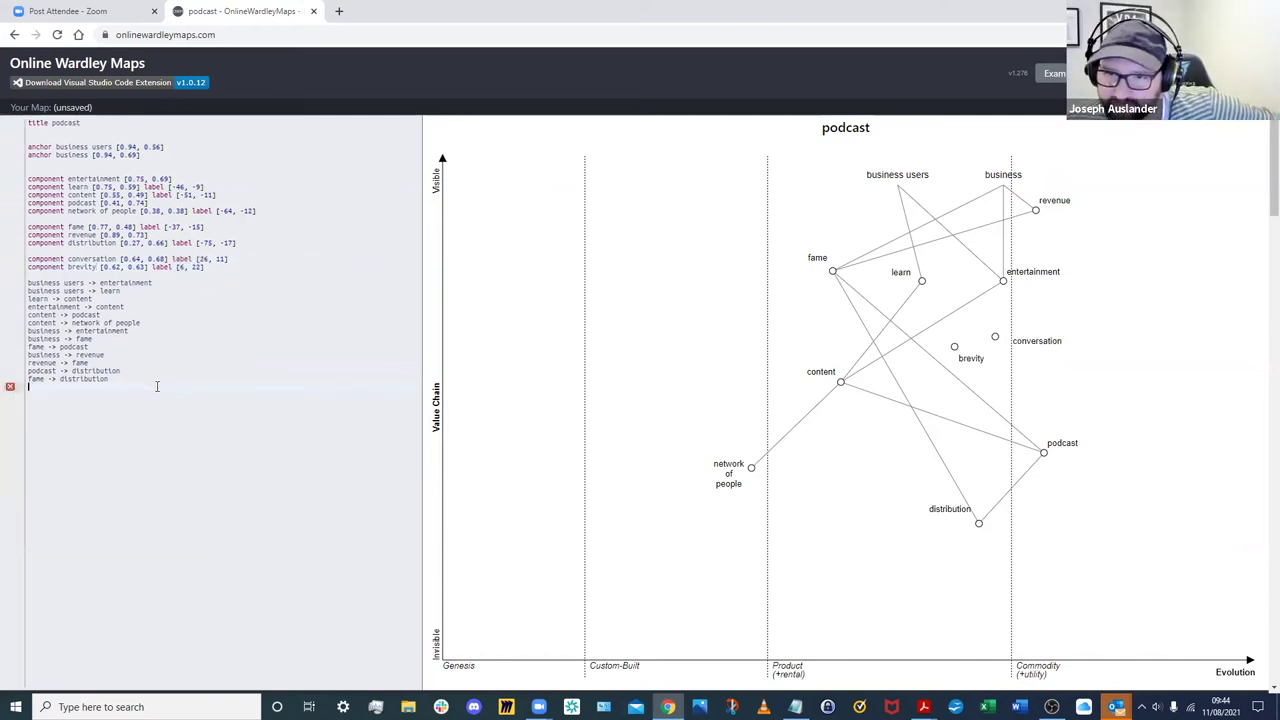
type("ntertainment ")
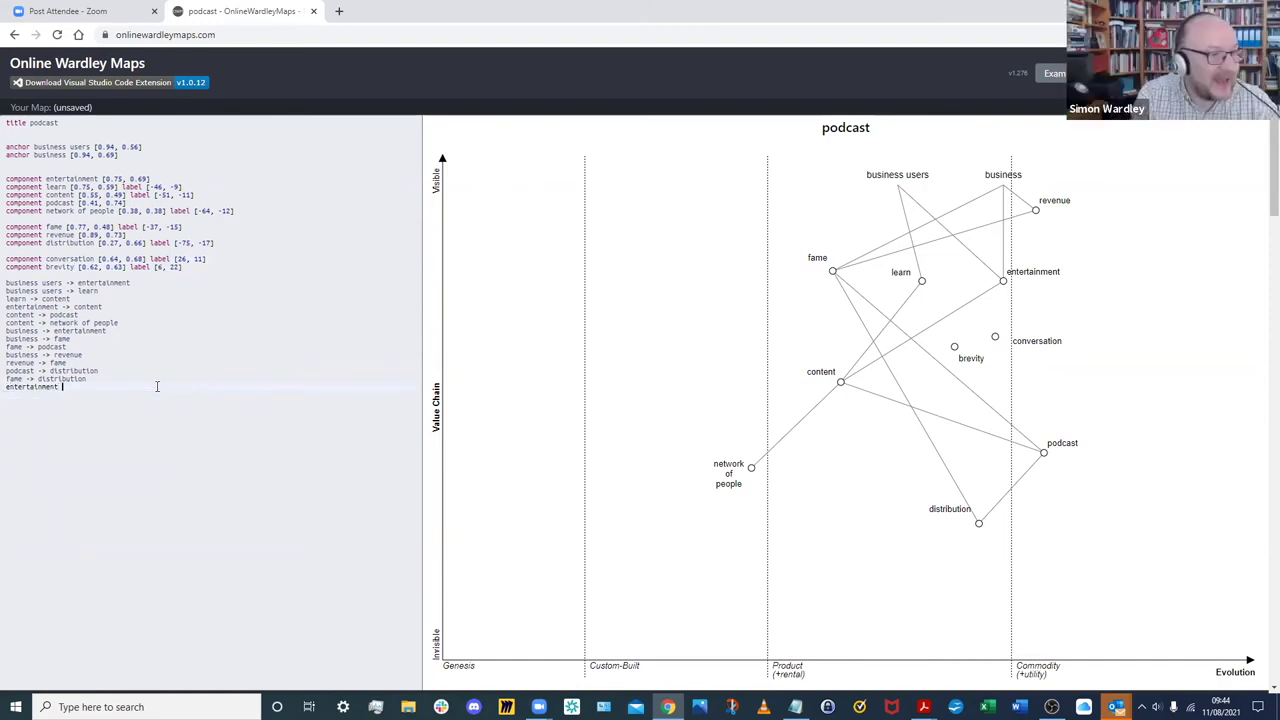
type("-> ")
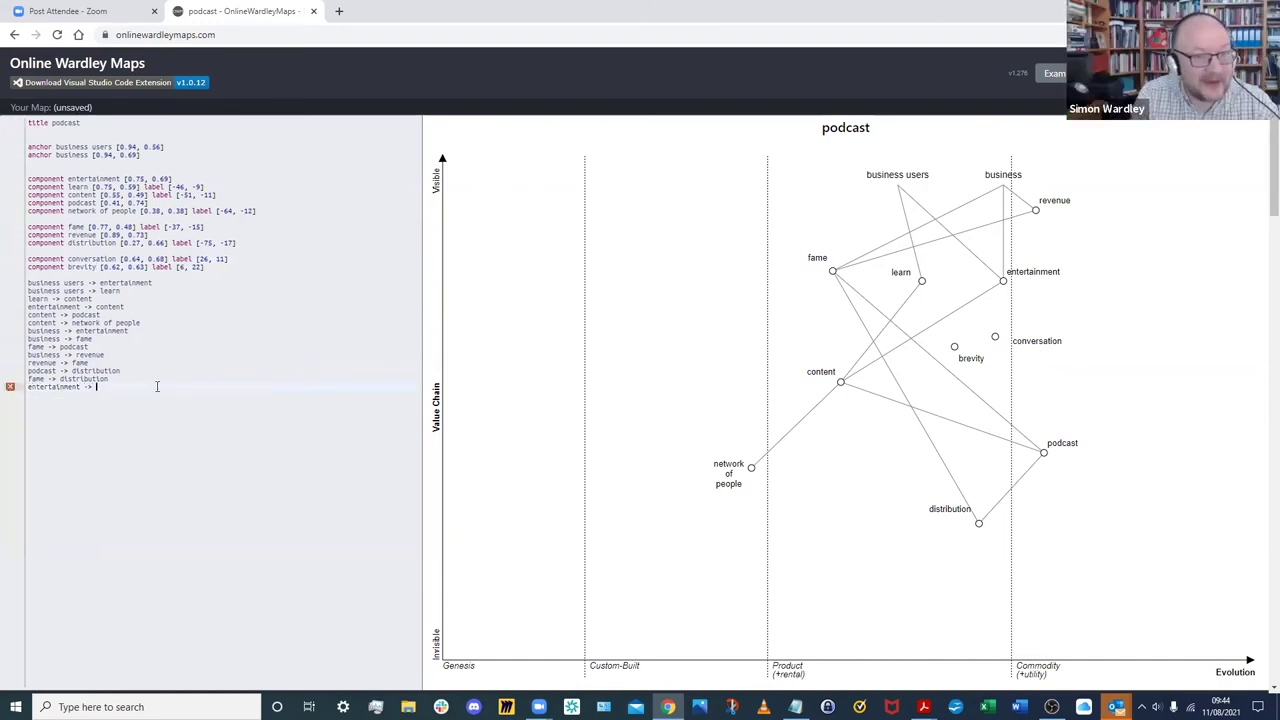
type("content")
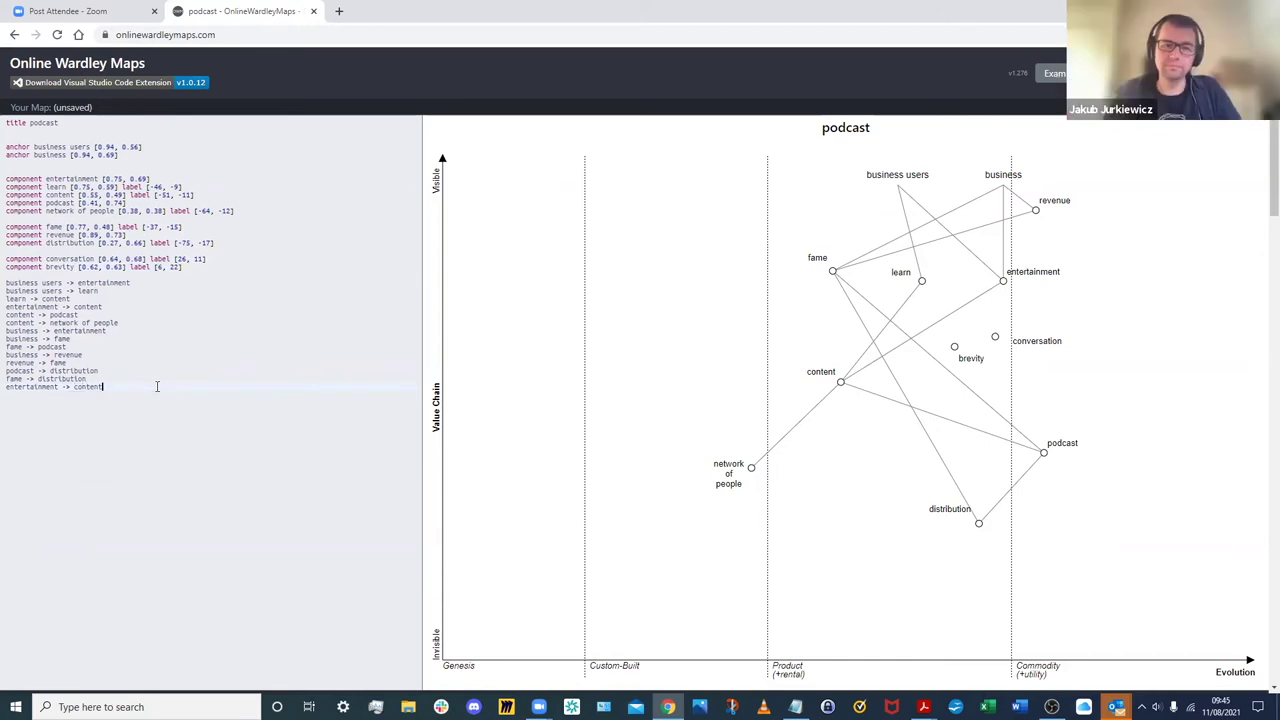
key("BackSpace")
type("ve")
key("Return")
key("Return")
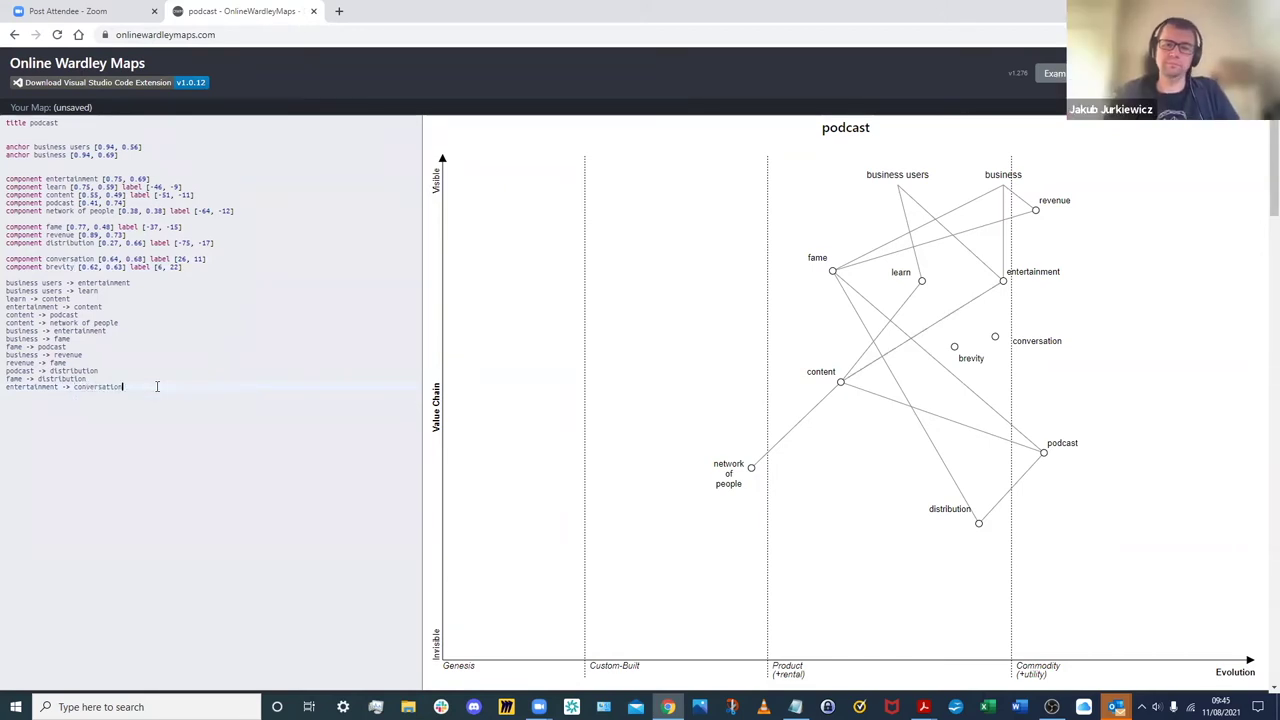
type("en")
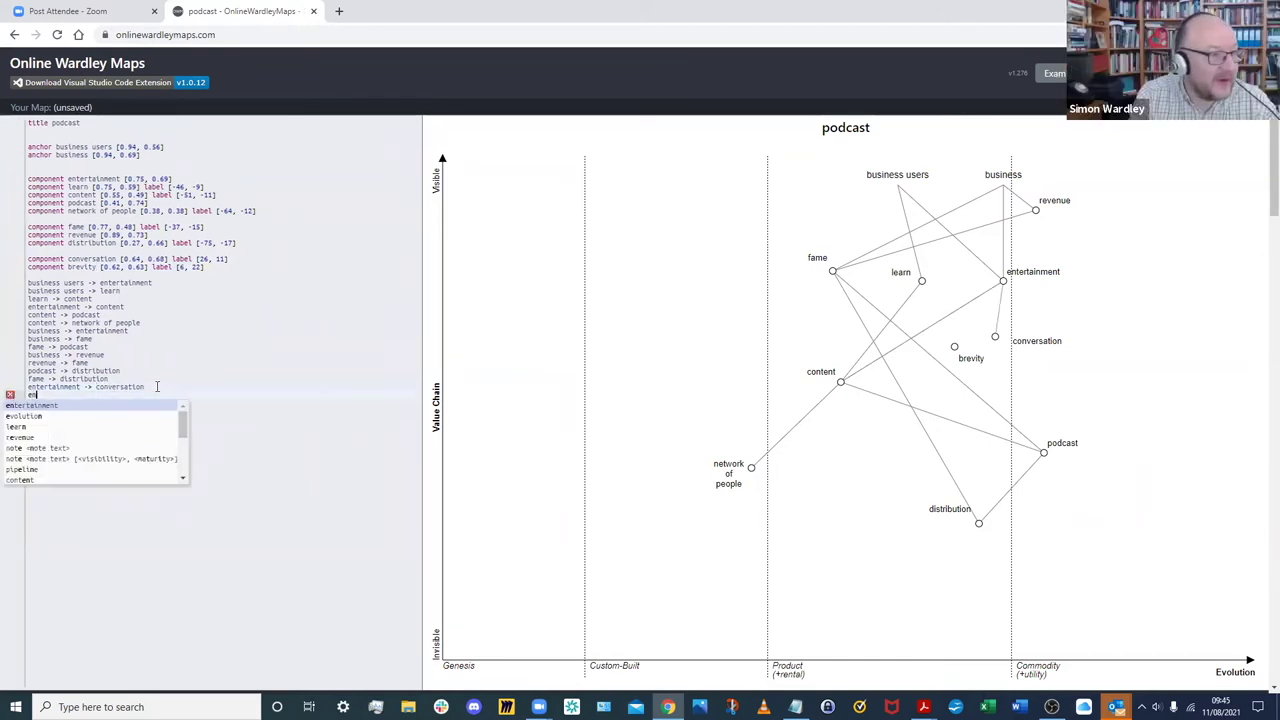
type("tertainment -> b")
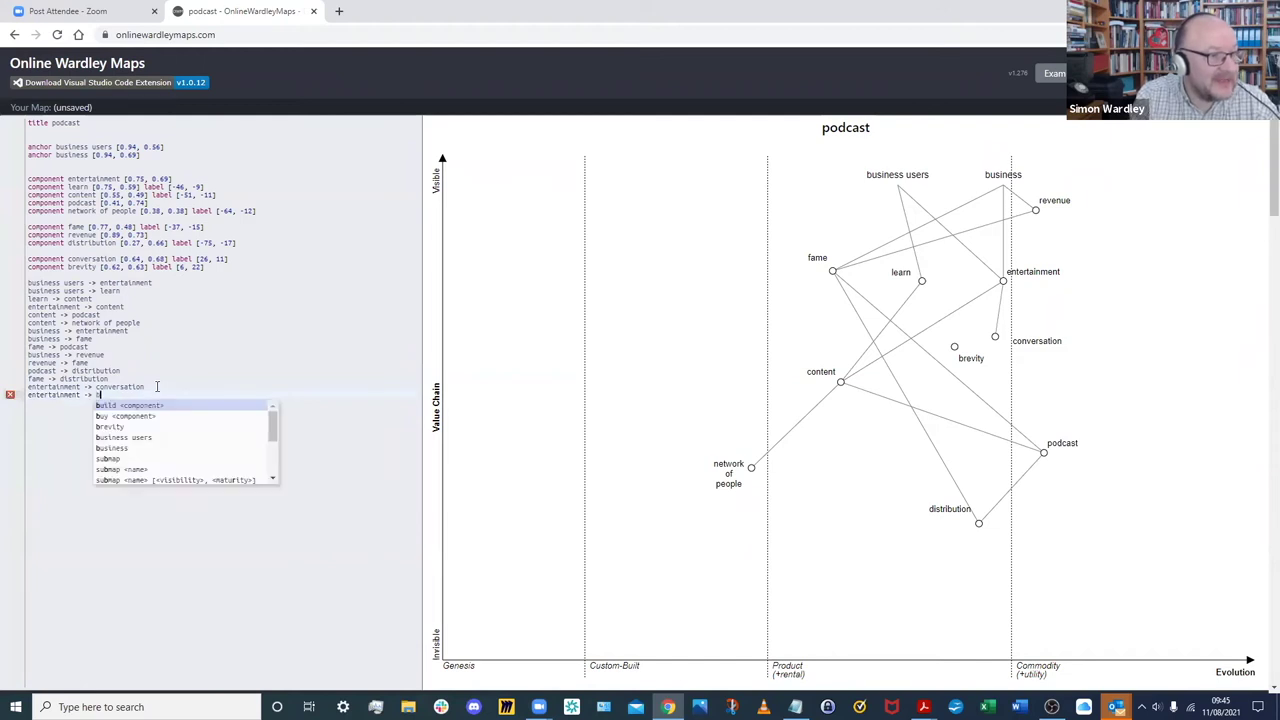
type("revity")
key("Return")
key("Return")
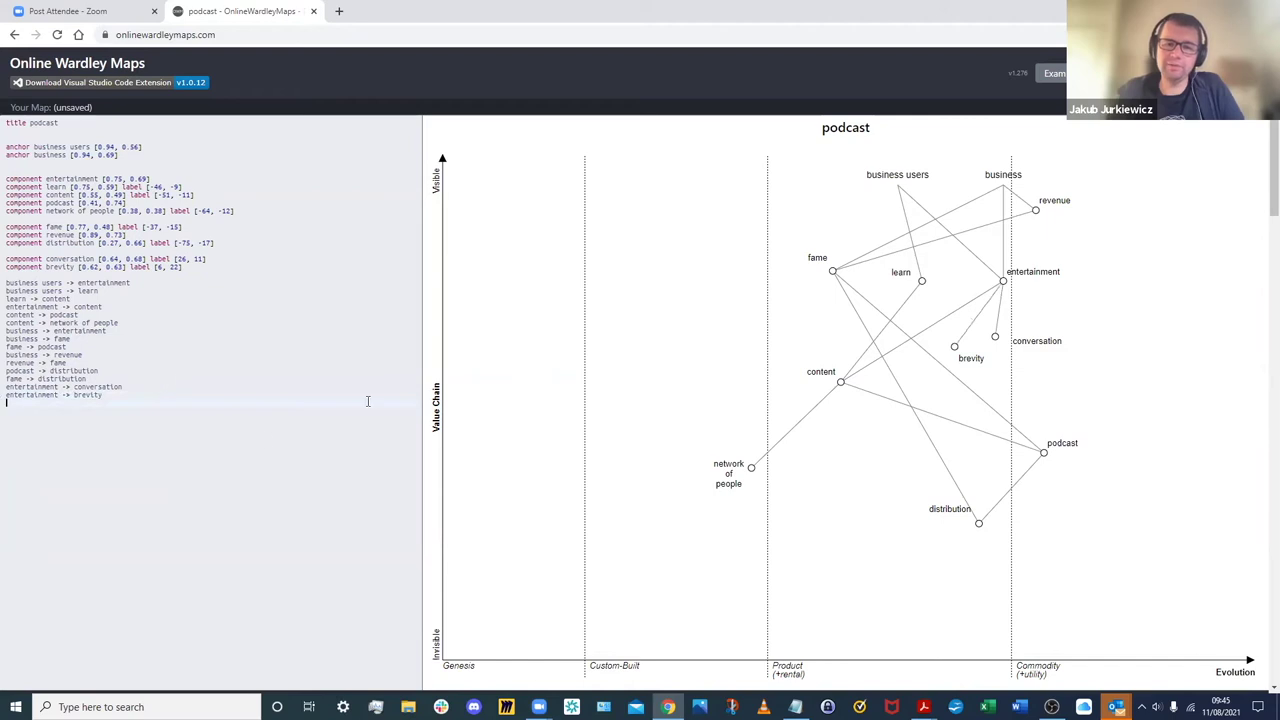
left_click_drag(1017, 337, 1005, 346)
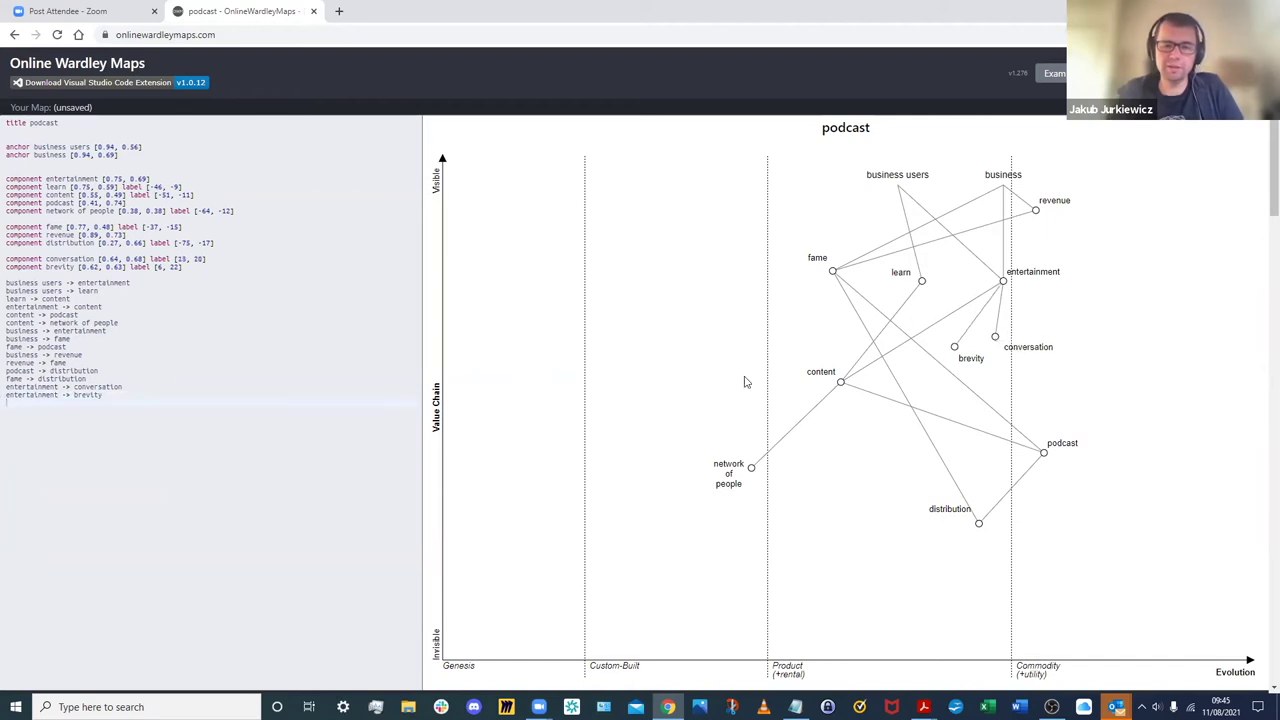
left_click(90, 414)
Step: Add the line 'evolution stage I -> stage II -> stage III -> stage IV' to the map code
type("evolution")
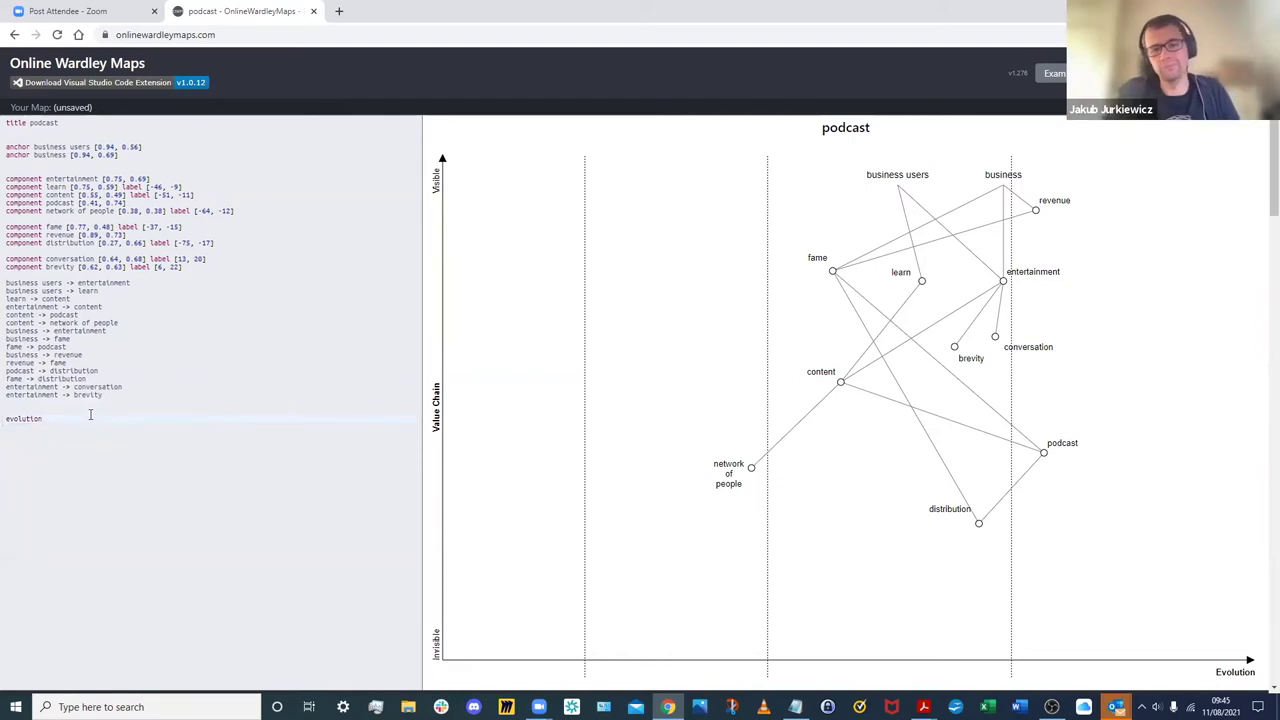
type(" stage ")
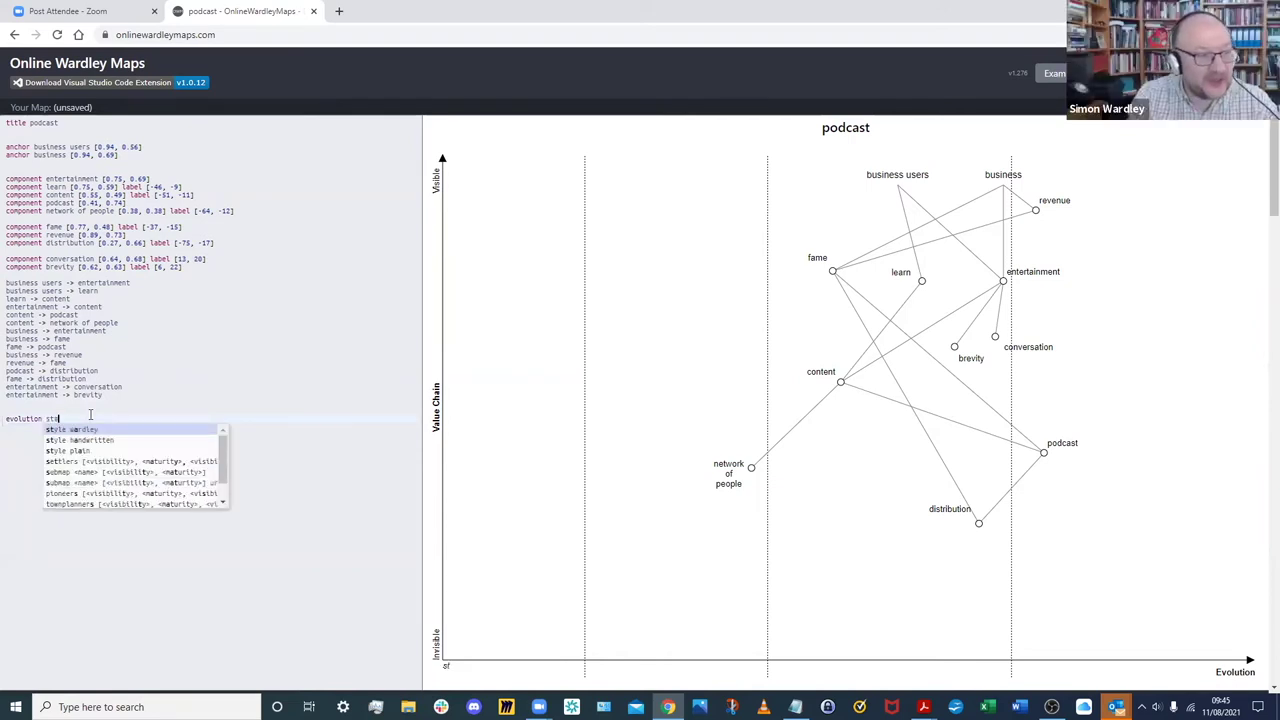
type("I -> ")
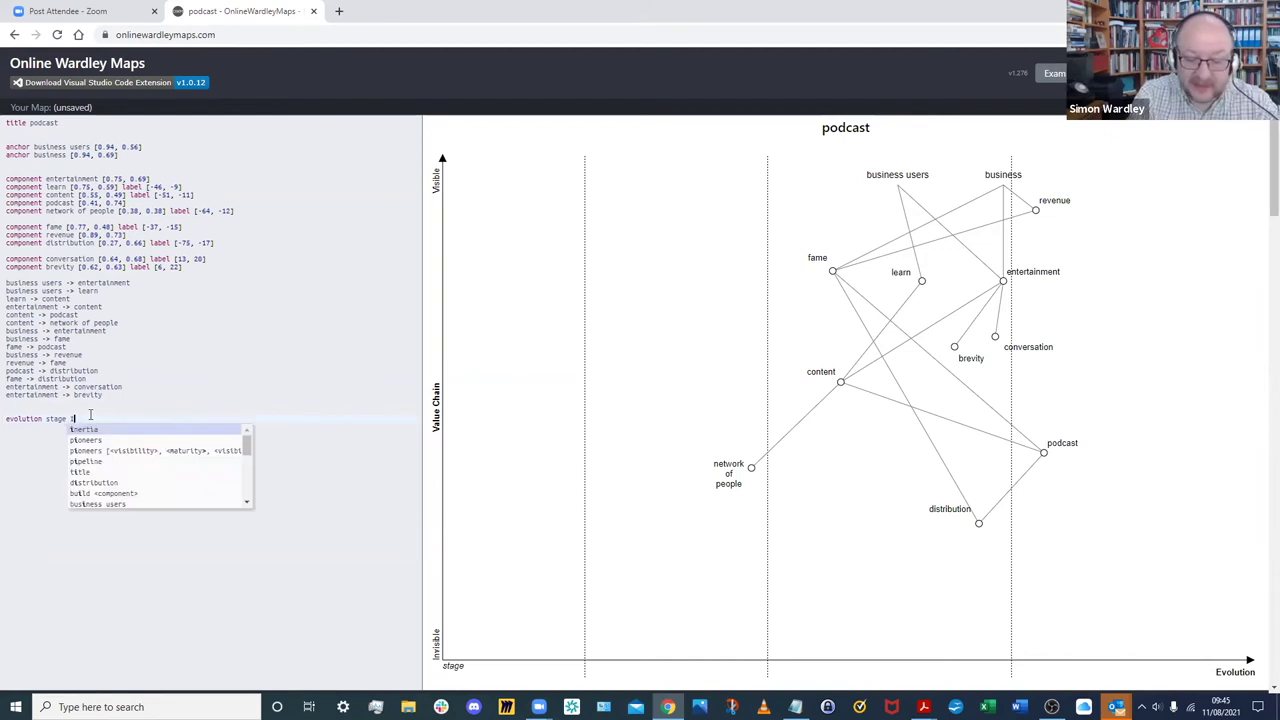
type("stage I")
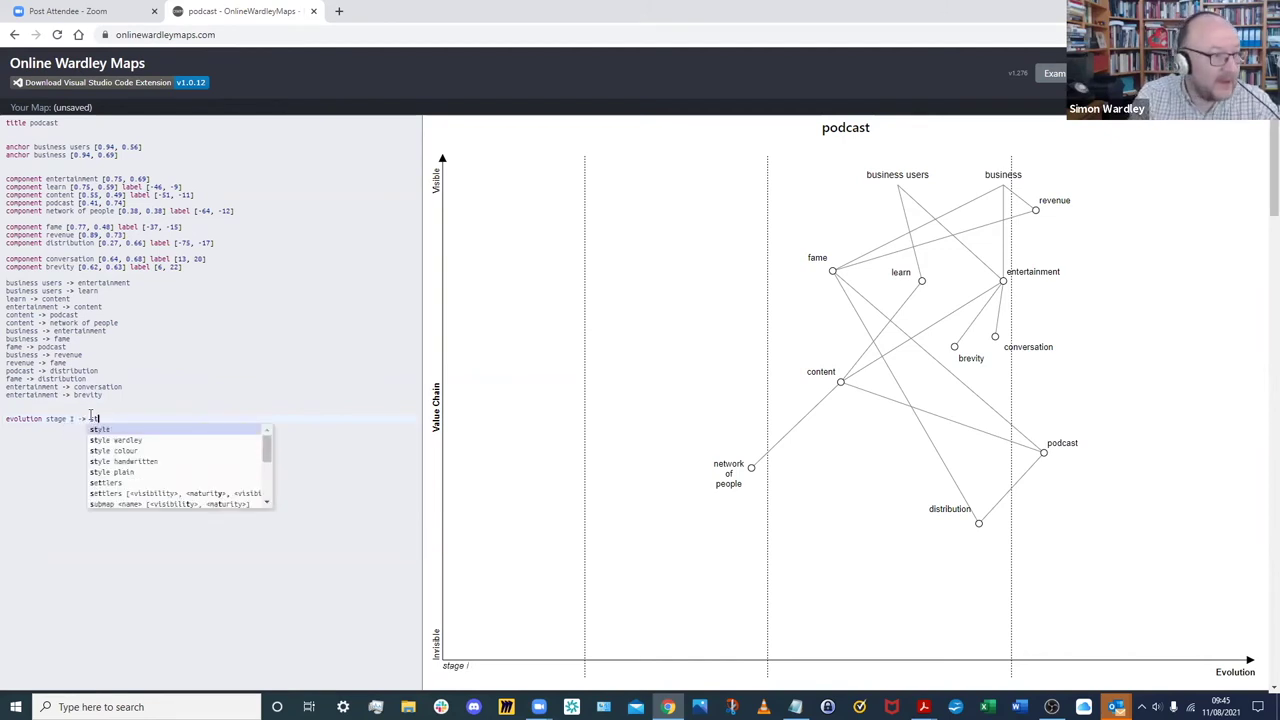
type("I ")
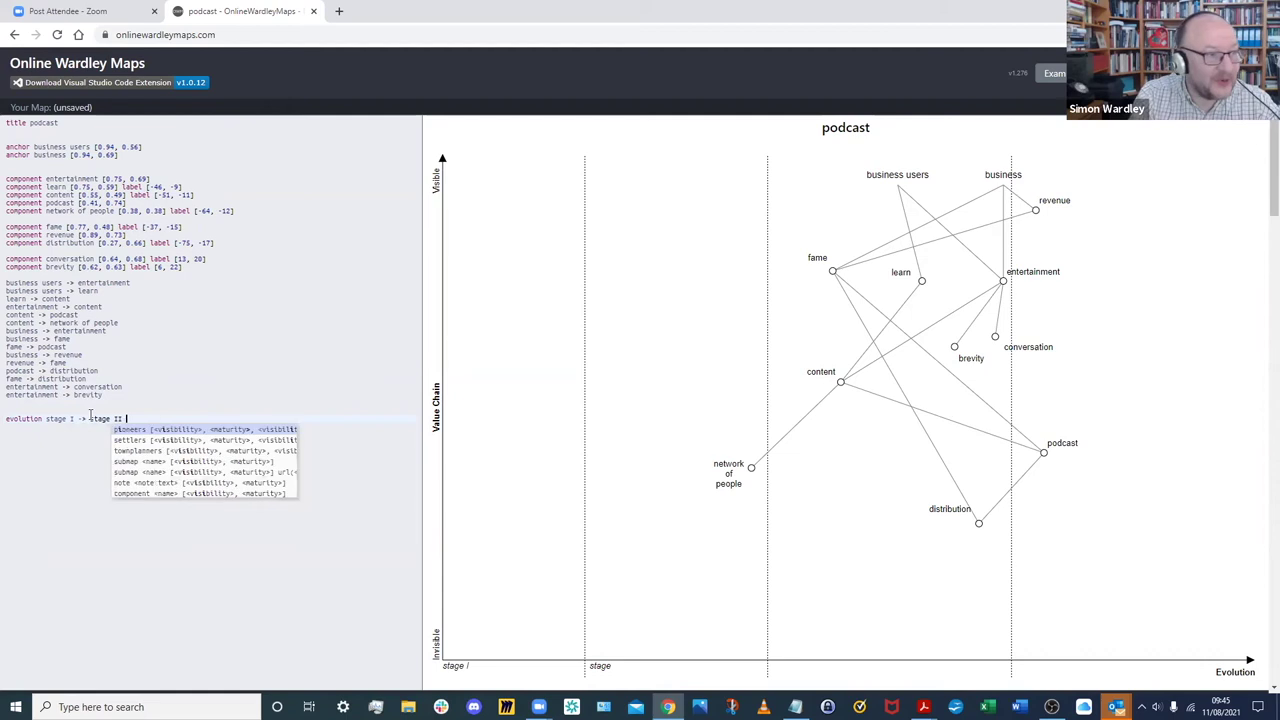
type("-")
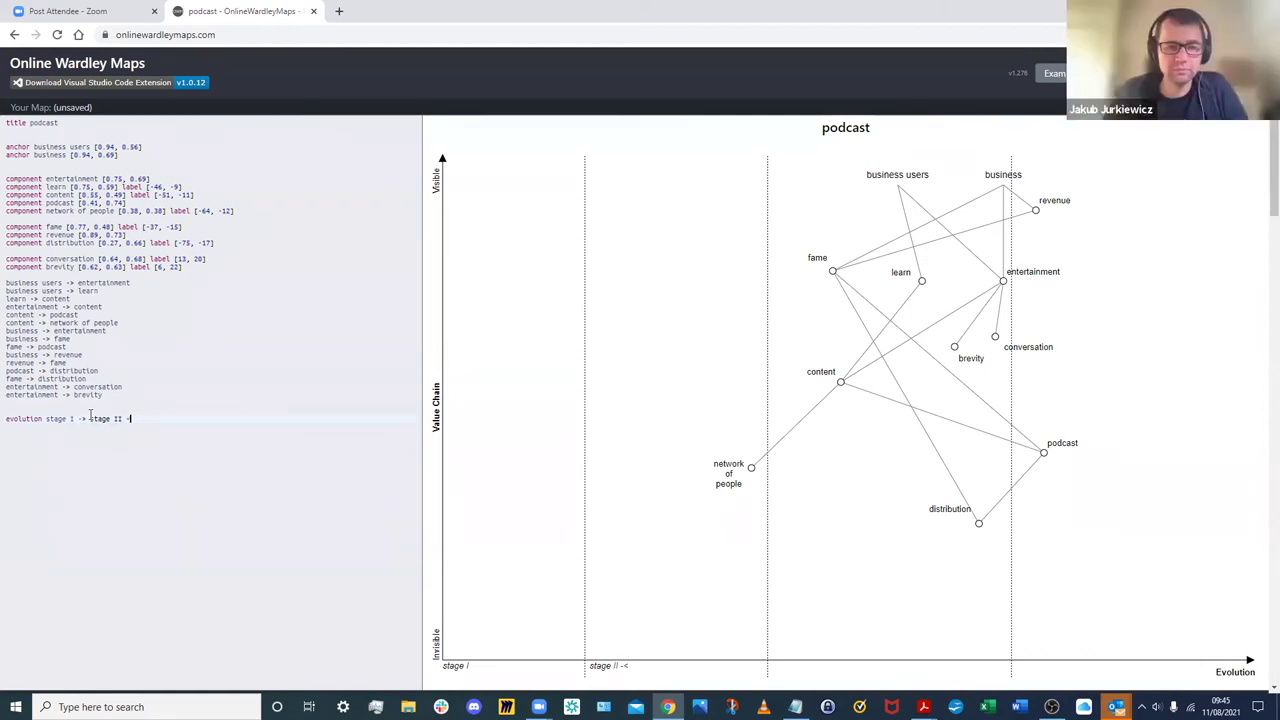
type("> stage I")
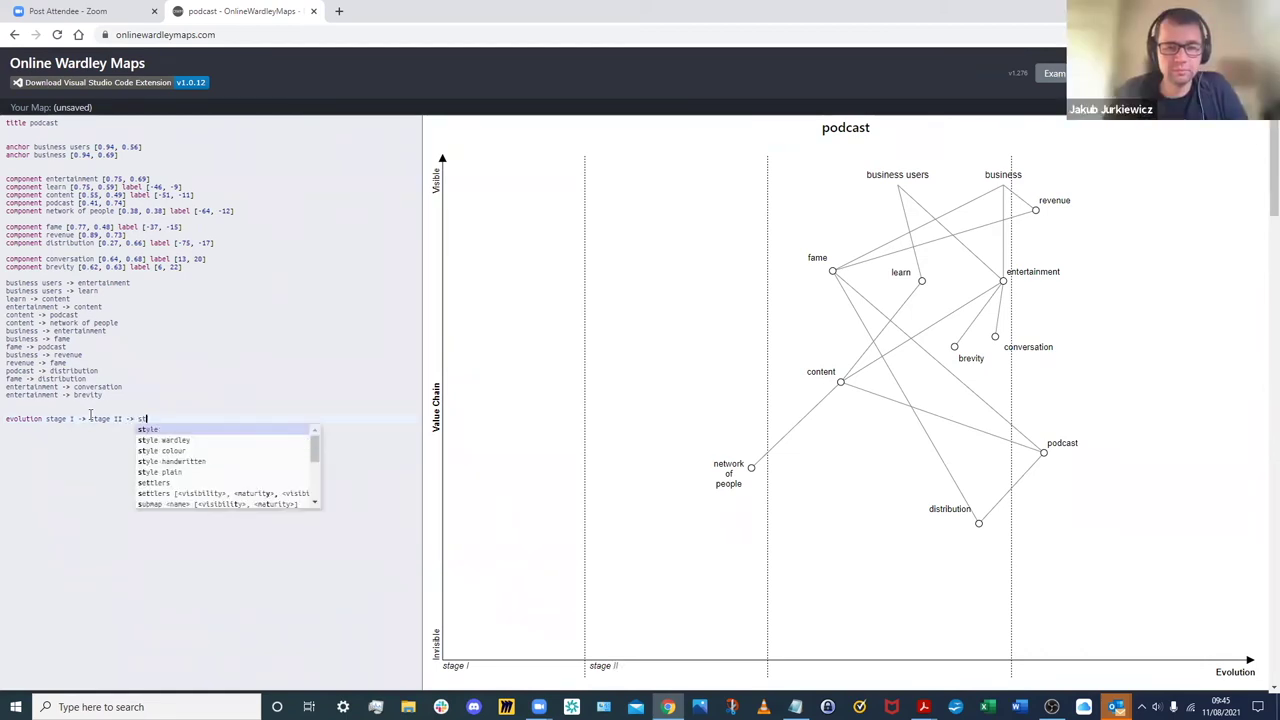
type("II -")
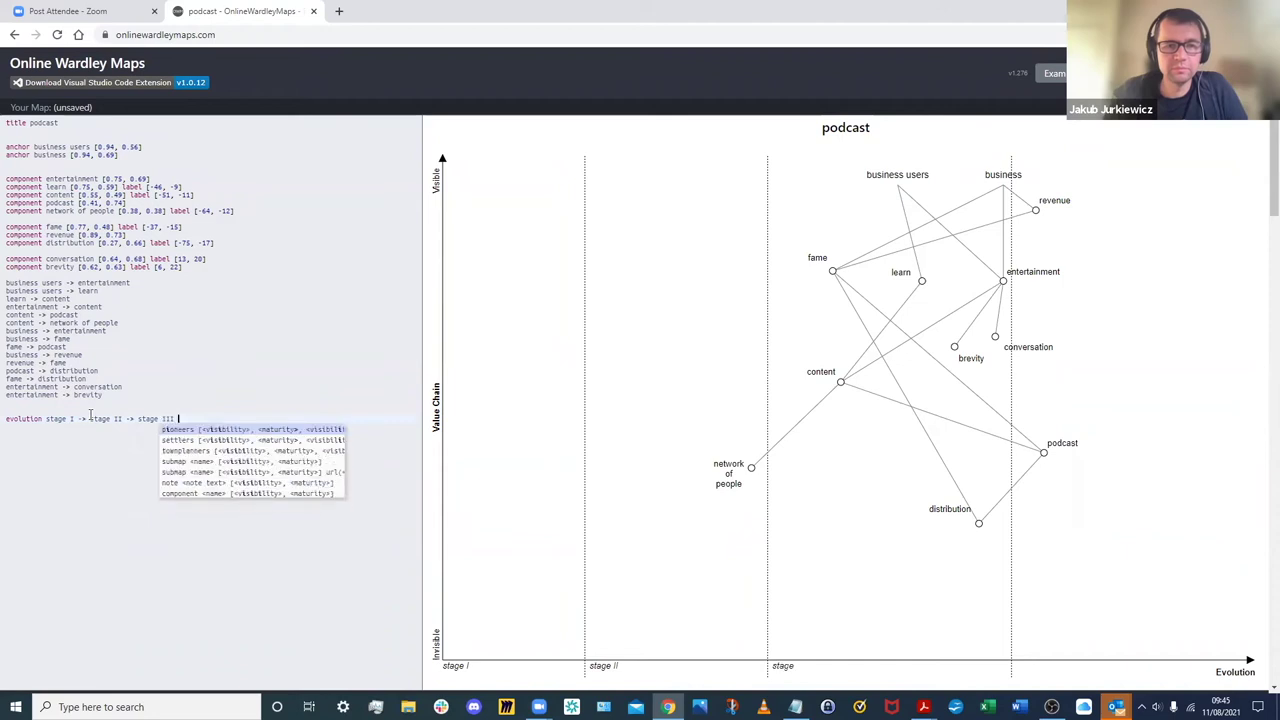
type("> stage I")
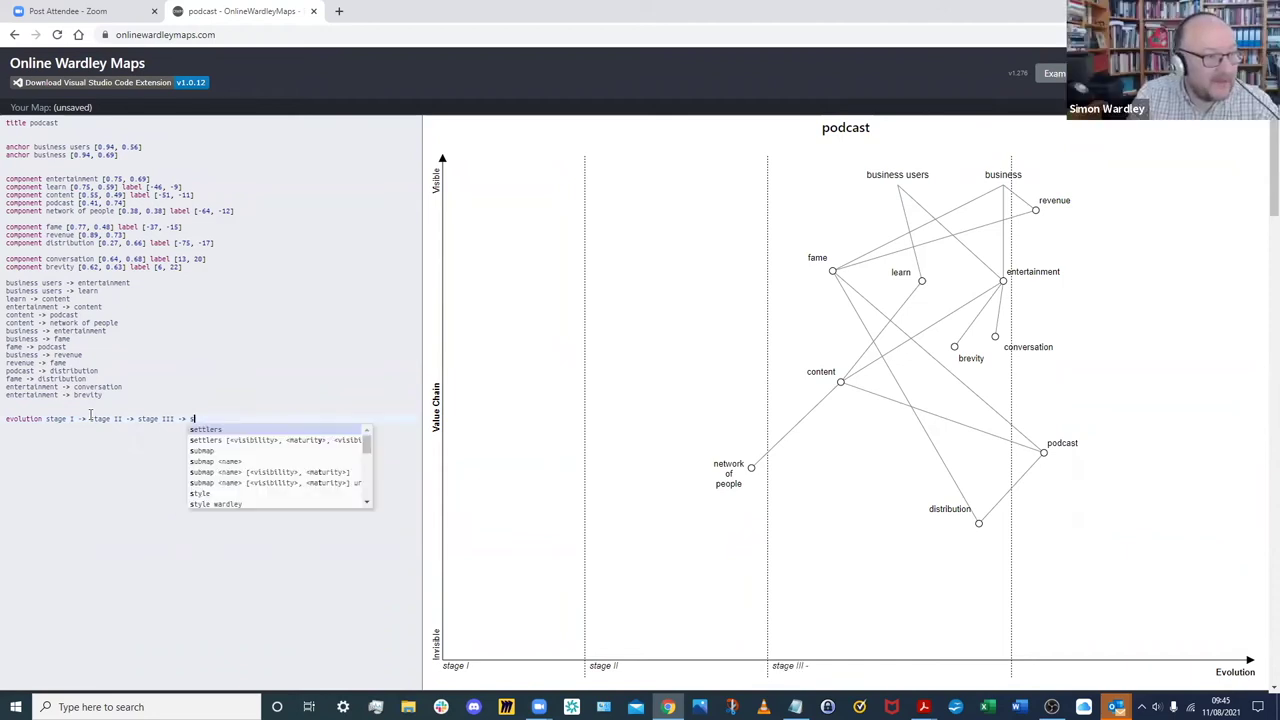
type("V")
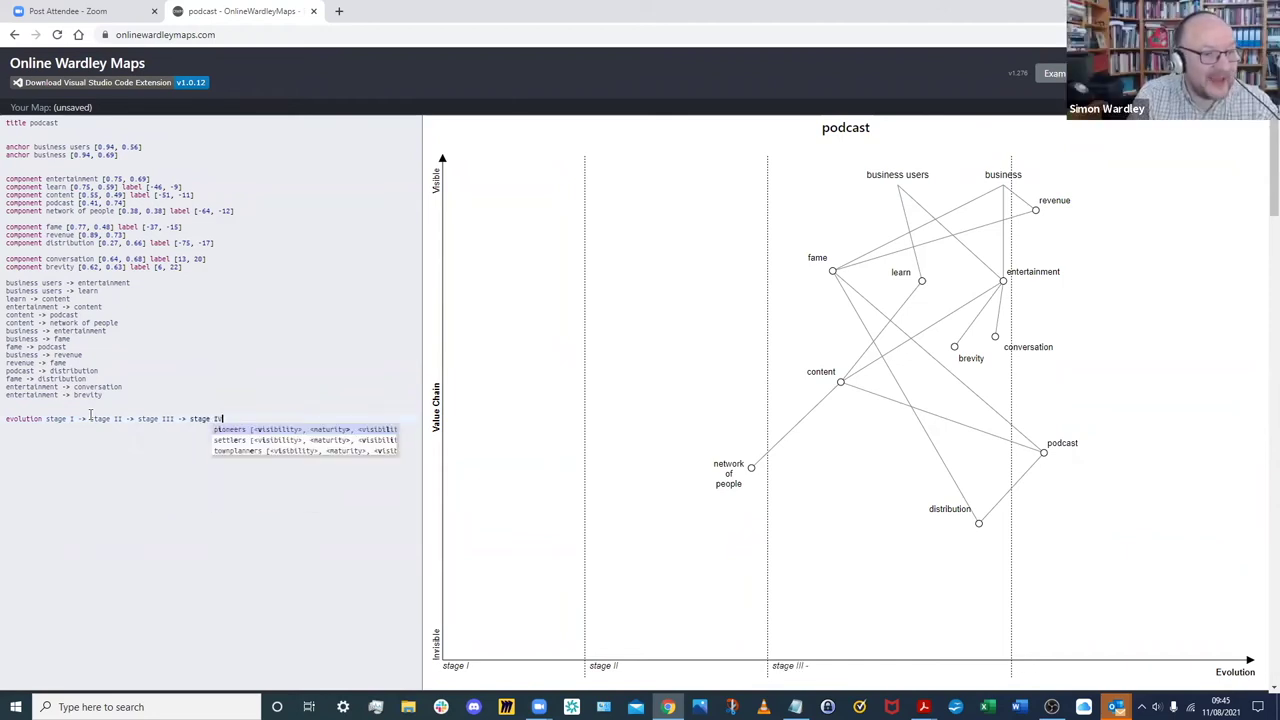
key("Escape")
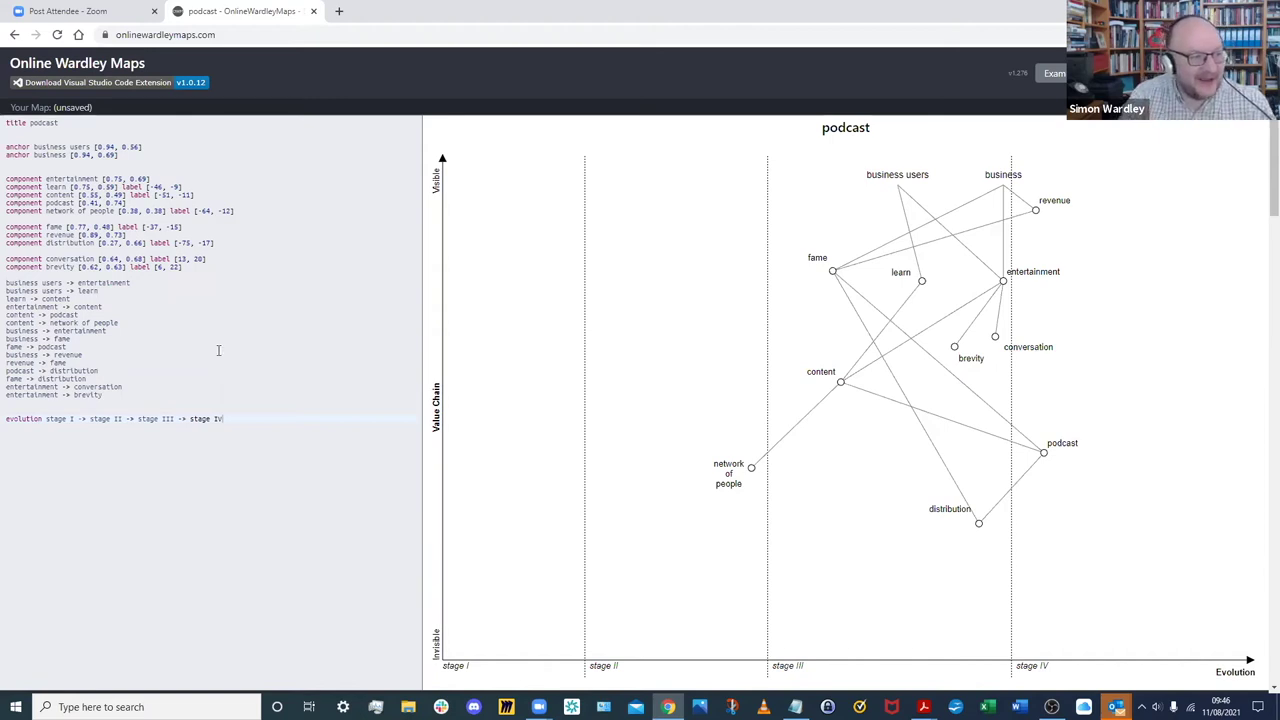
Step: Delete the custom evolution stages line from the code
left_click(171, 401)
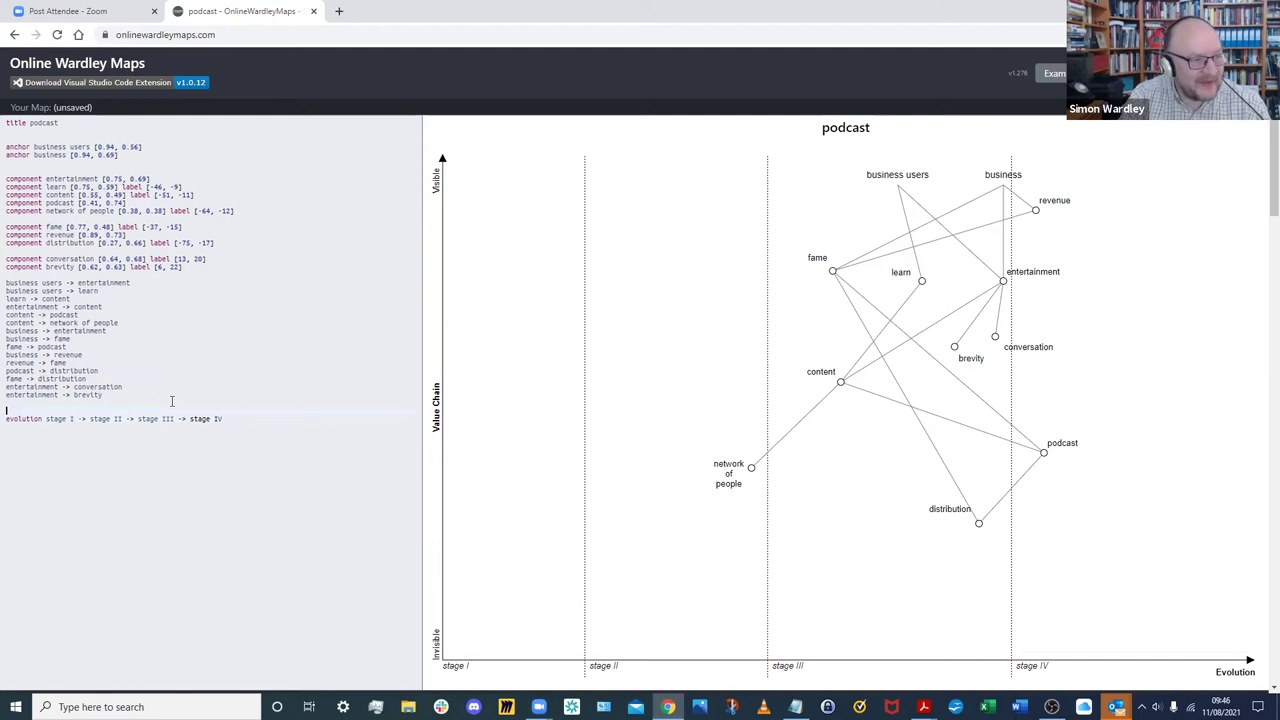
key("shift+Down")
key("shift+End")
key("Delete")
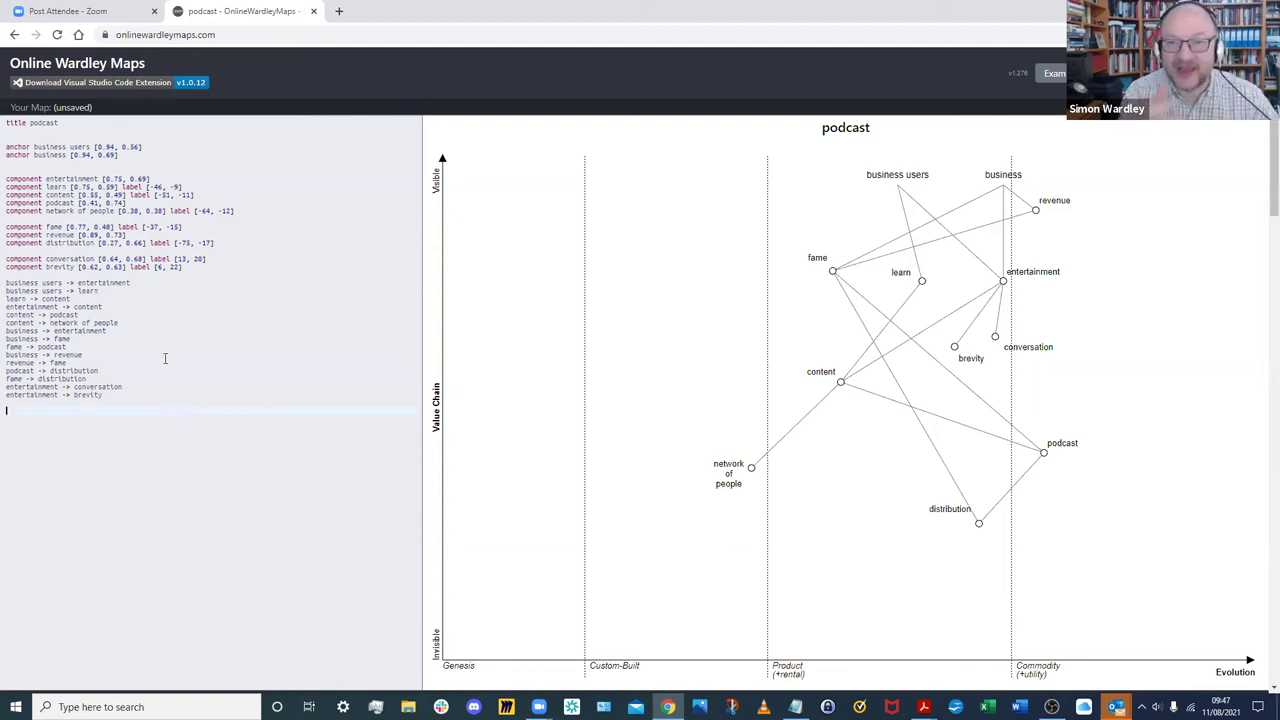
Step: Drag the podcast node over to Custom-Built and back near Commodity
left_click_drag(1041, 453, 614, 448)
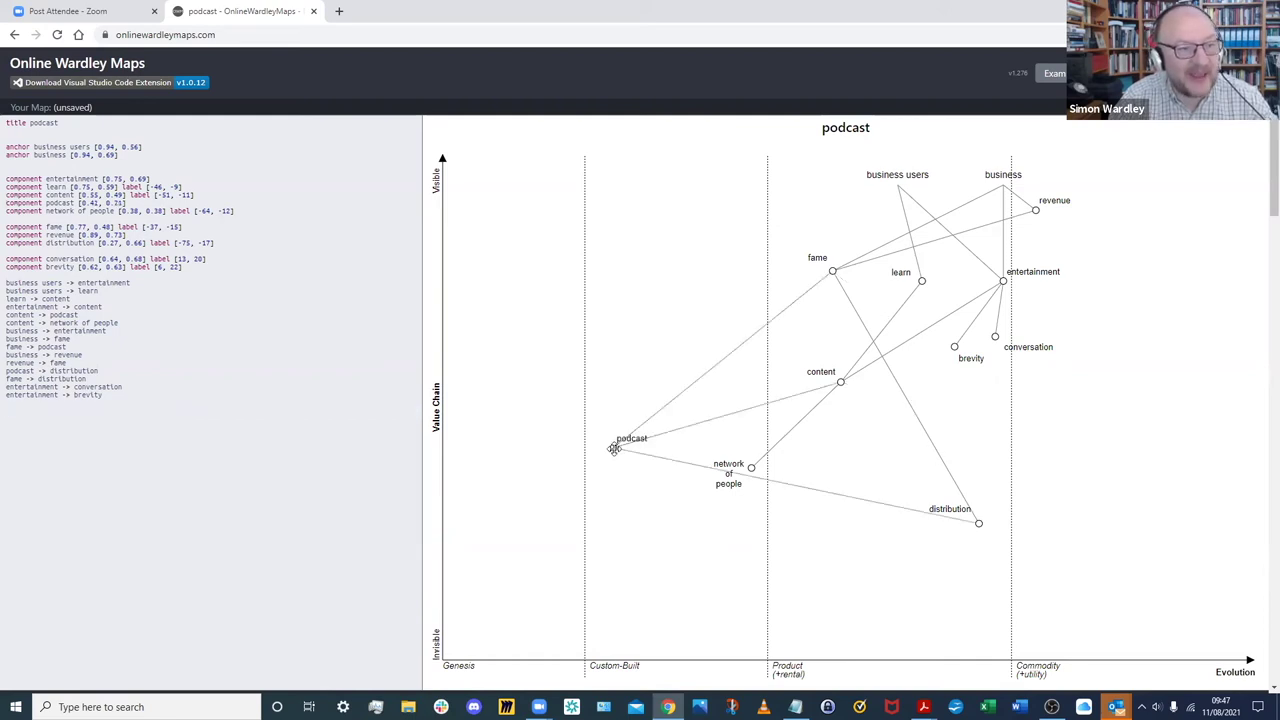
left_click_drag(614, 448, 613, 446)
left_click_drag(613, 445, 1027, 450)
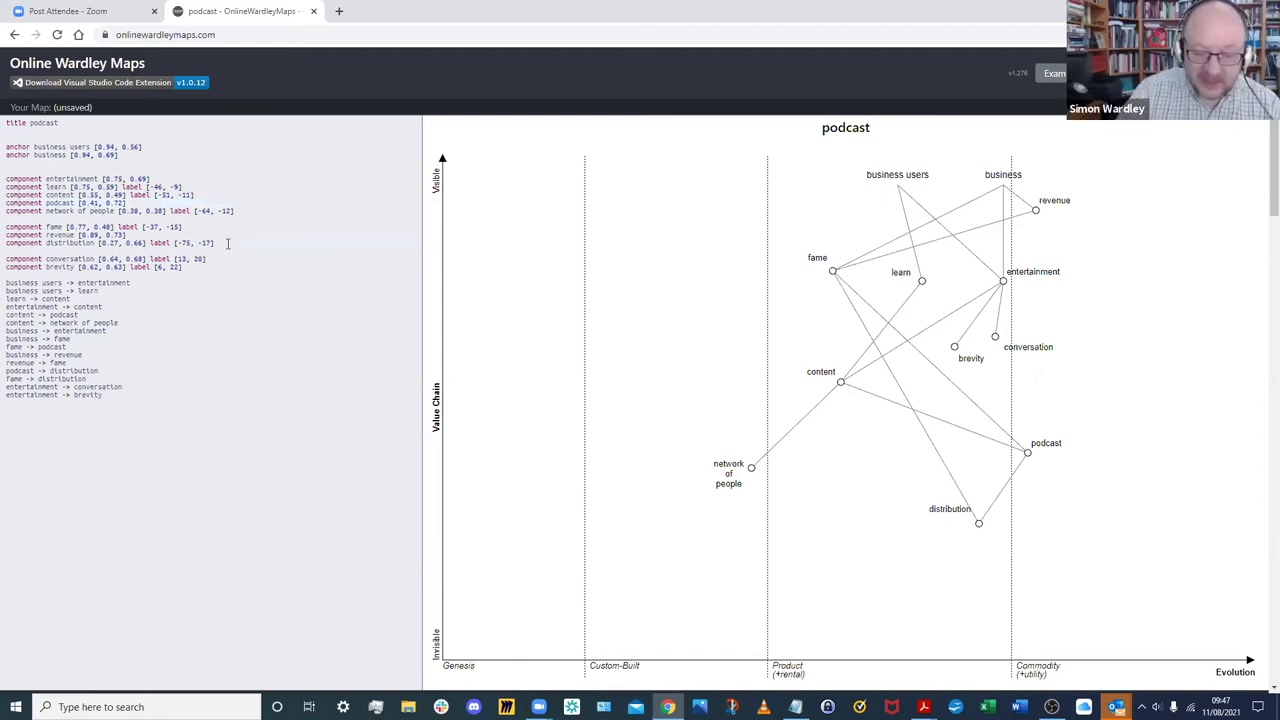
Step: Add a social media component, fix the component keyword, and move it near the map's bottom
key("Return")
type("component ")
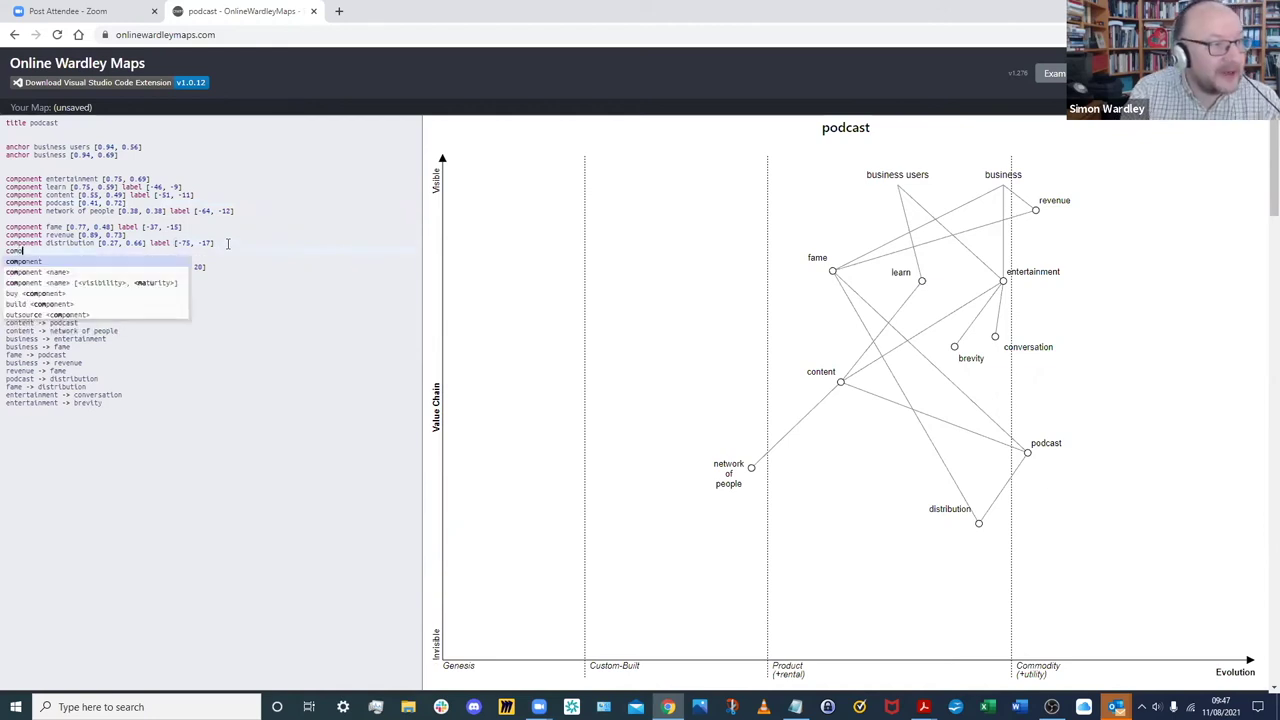
type("so")
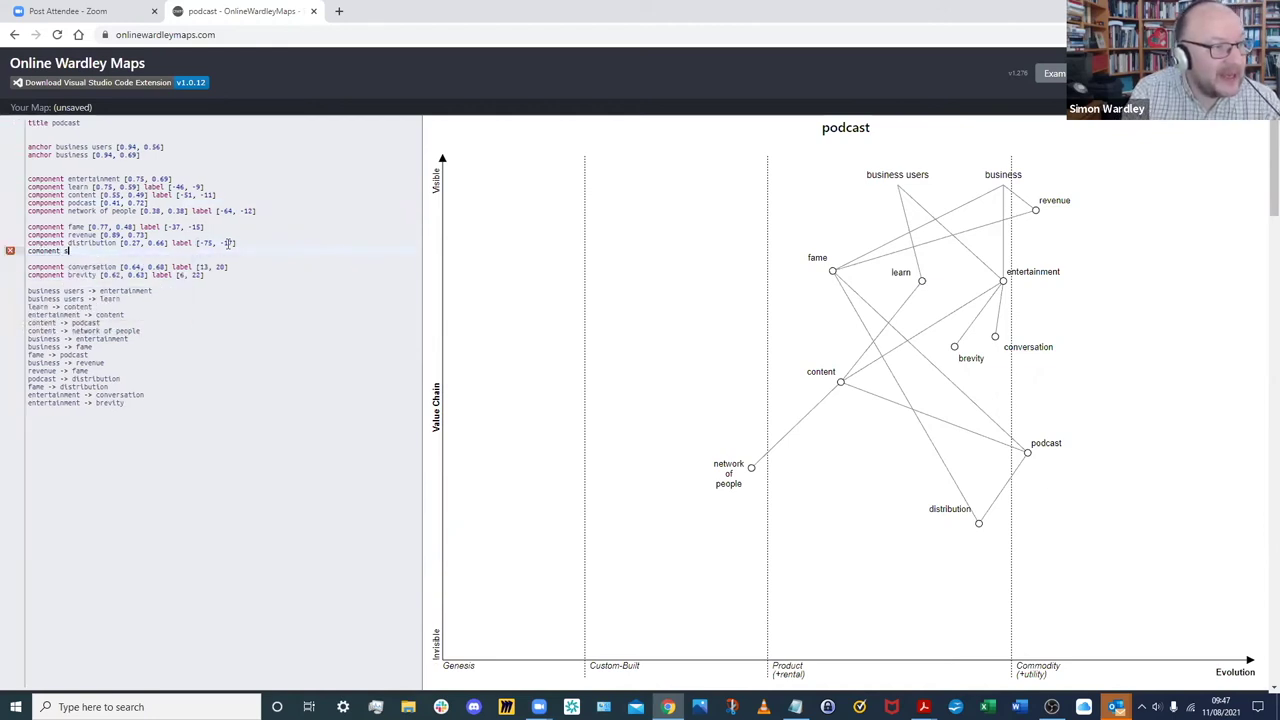
type("cial media")
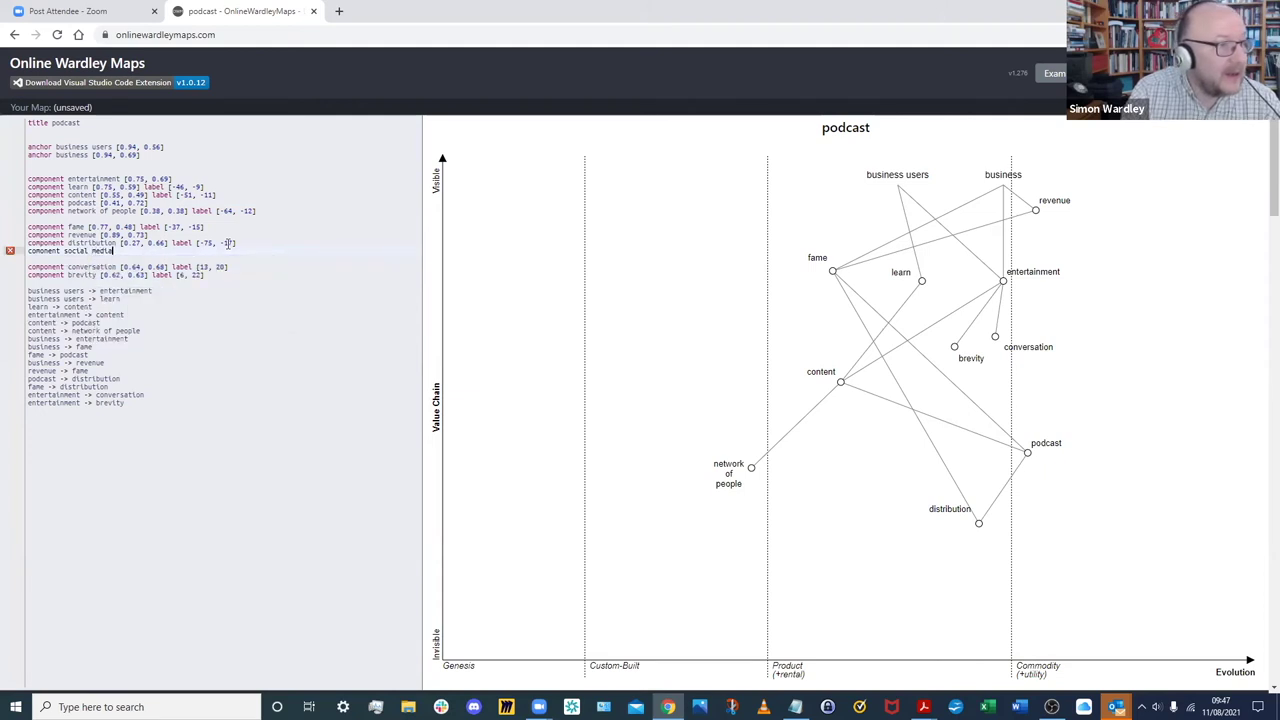
key("Return")
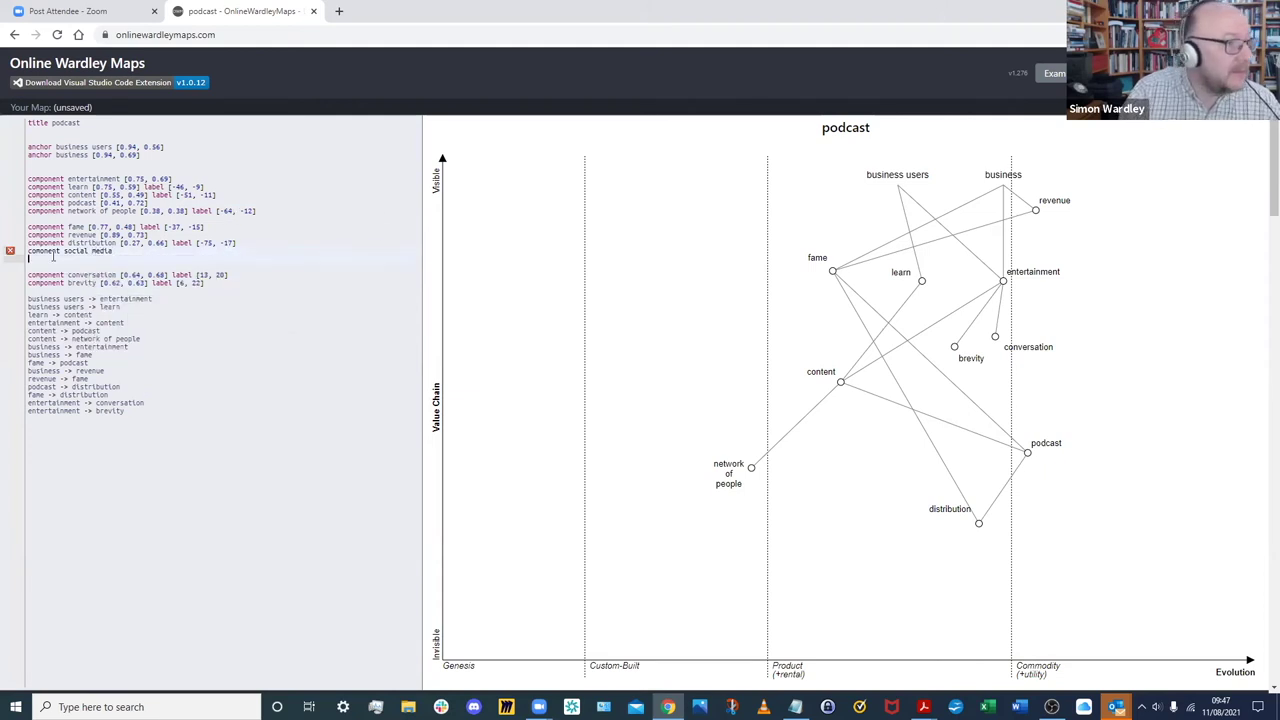
left_click(41, 250)
type("p")
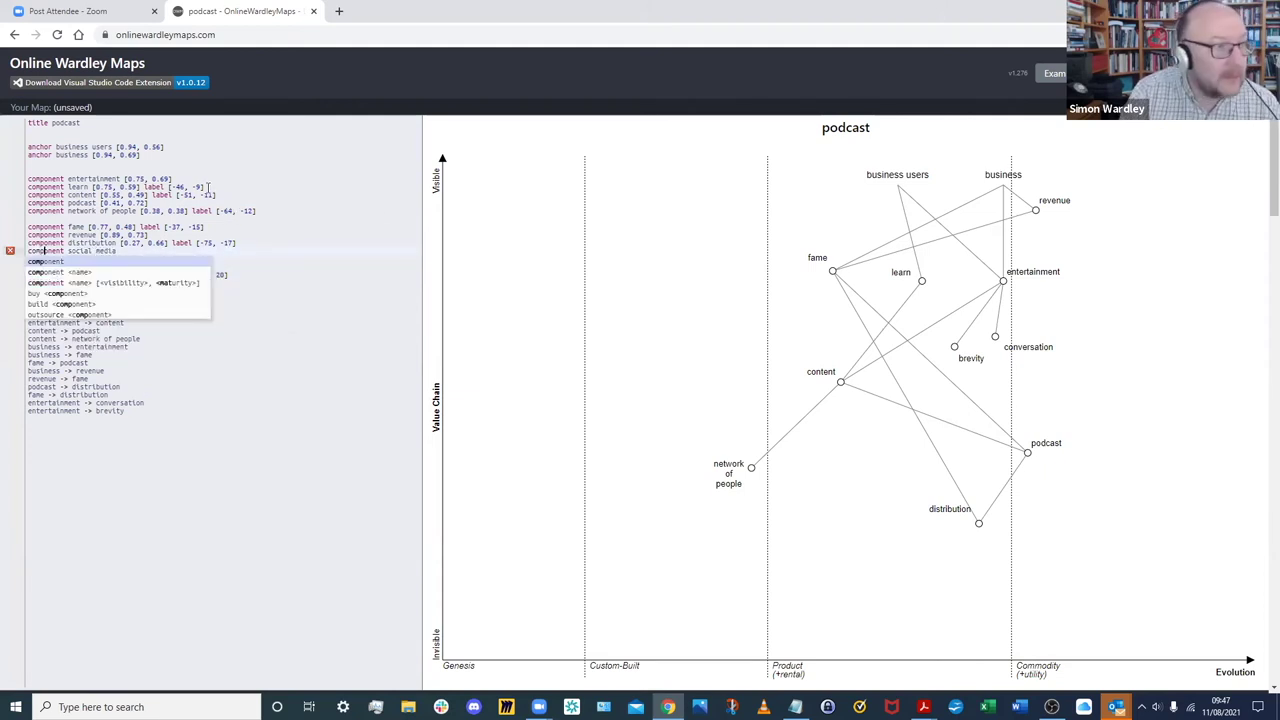
left_click_drag(524, 205, 970, 588)
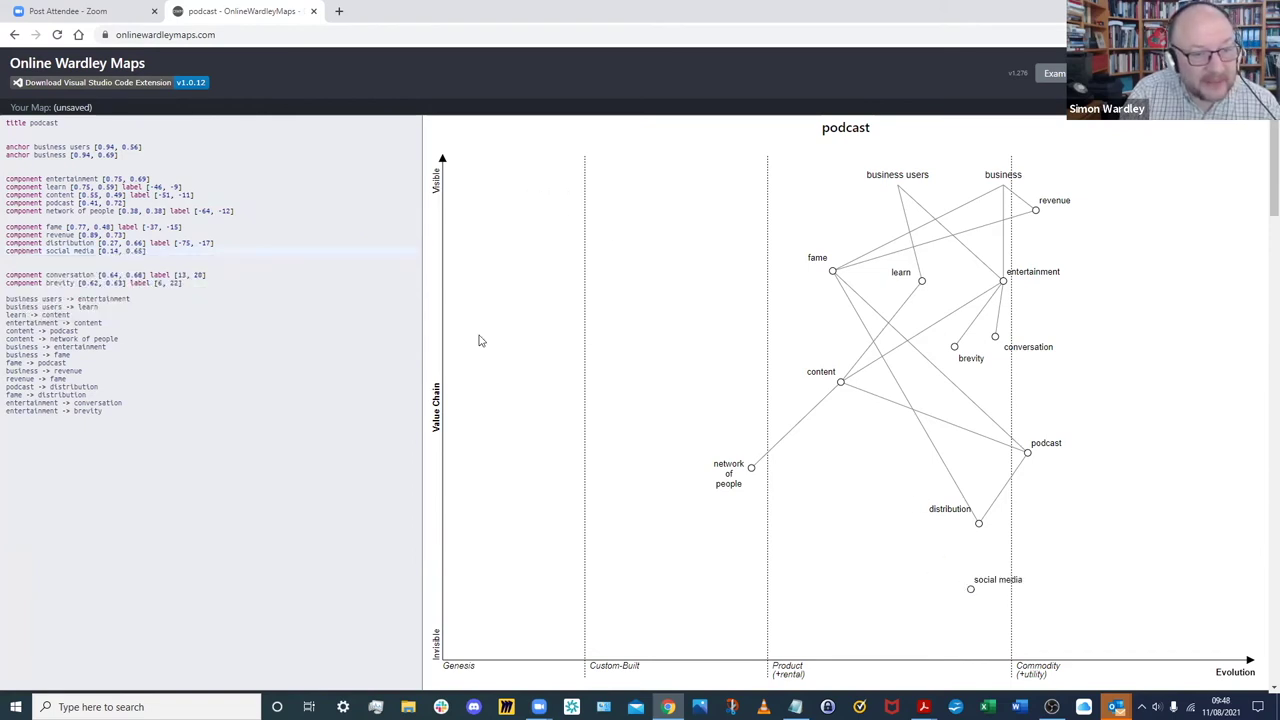
Step: Add a traditional media component and place it beside social media
left_click(64, 262)
type("compo")
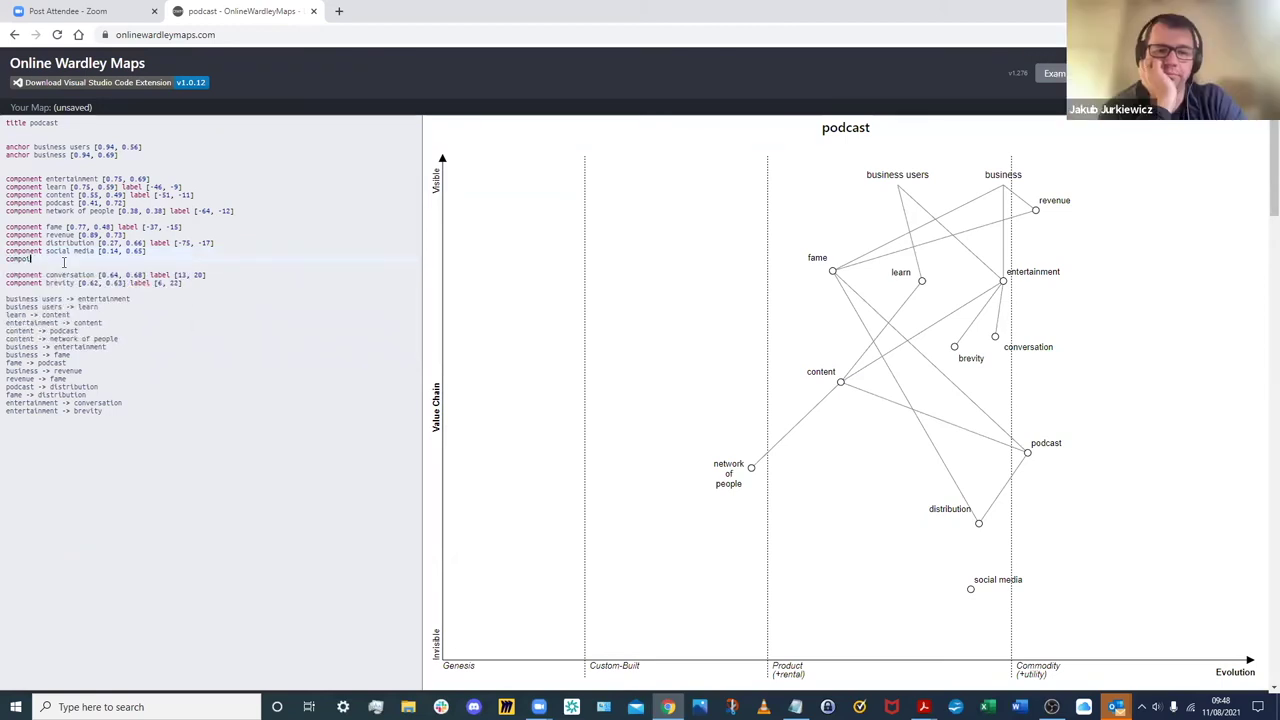
type("nent tr")
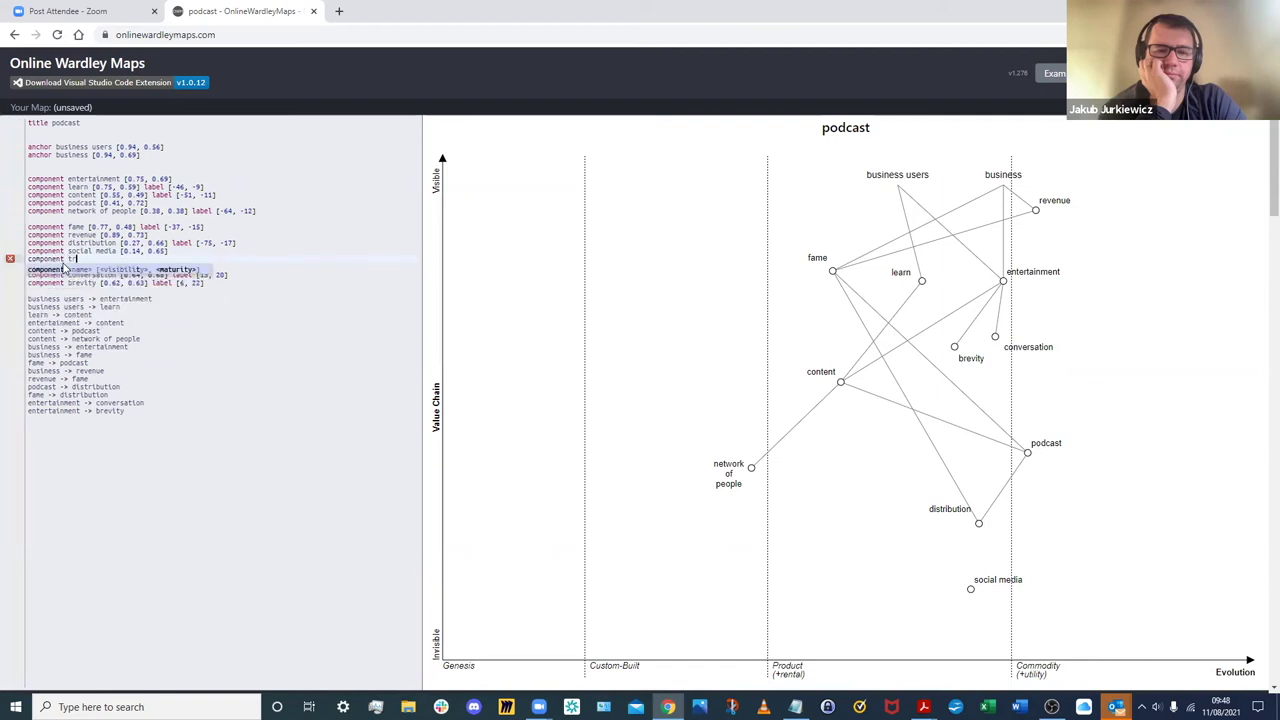
type("aditional social media")
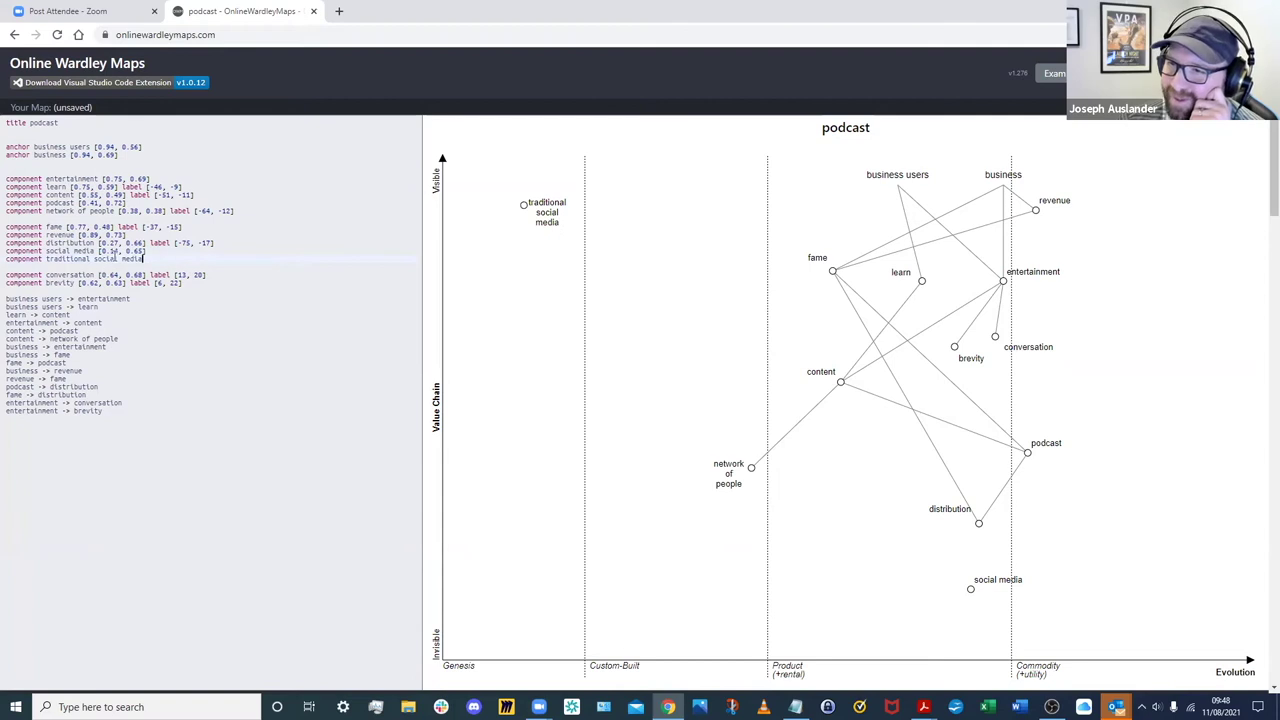
double_click(117, 258)
key("BackSpace")
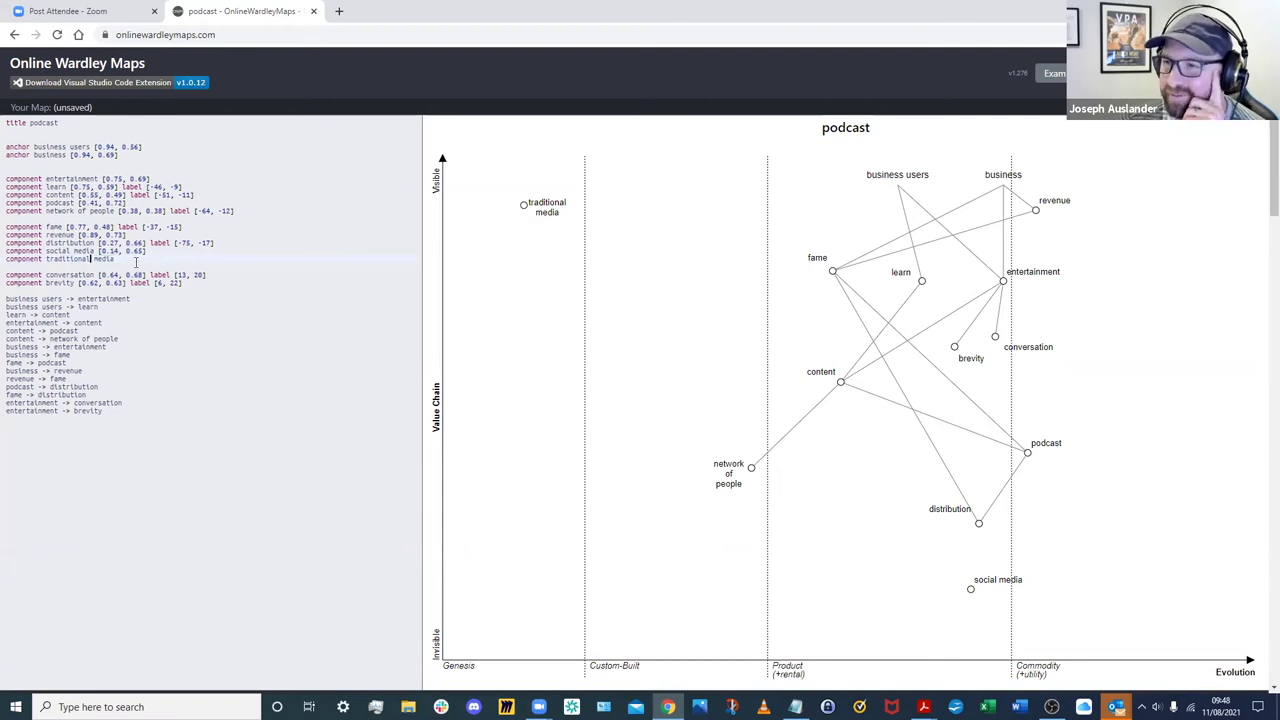
key("Return")
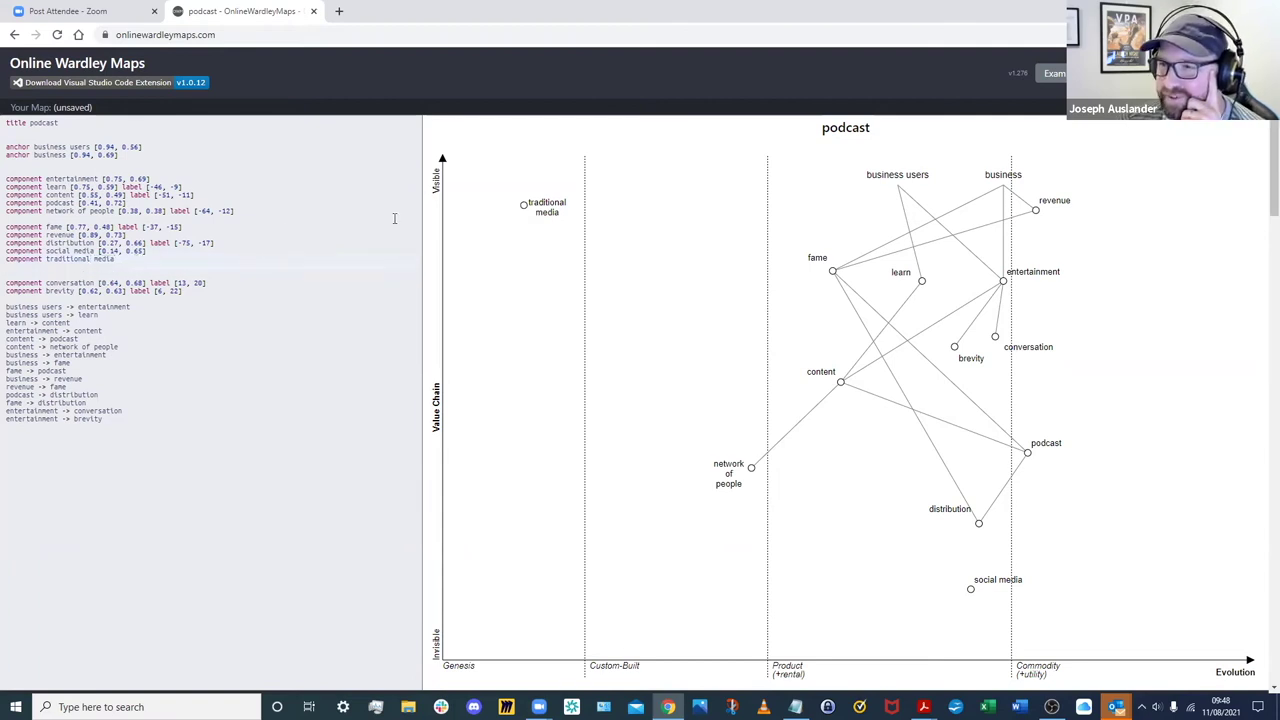
left_click_drag(520, 207, 962, 574)
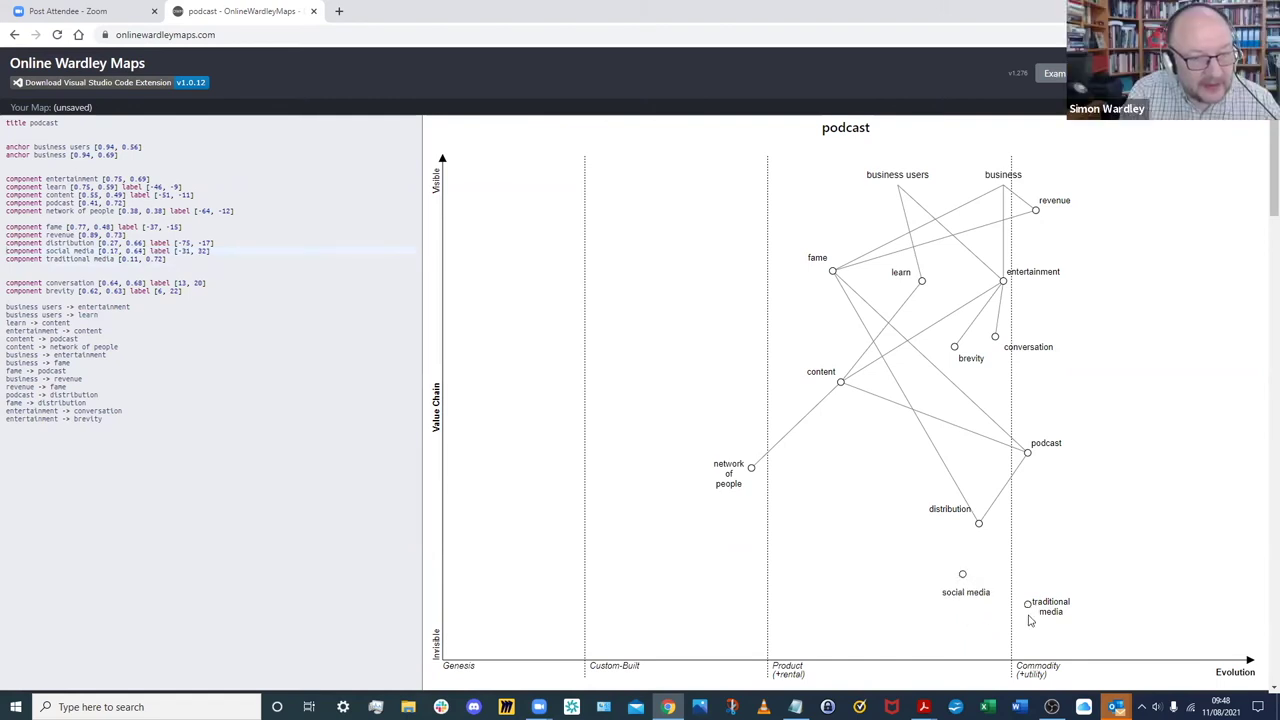
left_click_drag(1027, 604, 1019, 578)
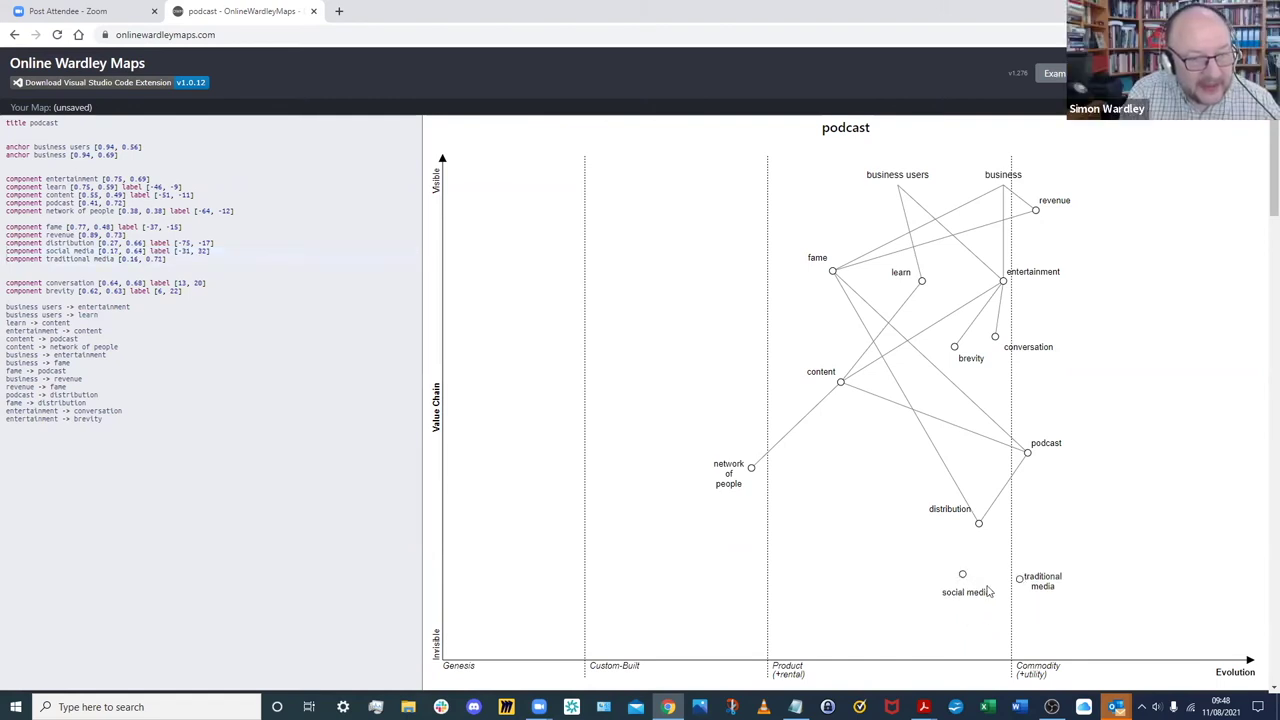
Step: Add a public talks component and move it down near social media
key("Return")
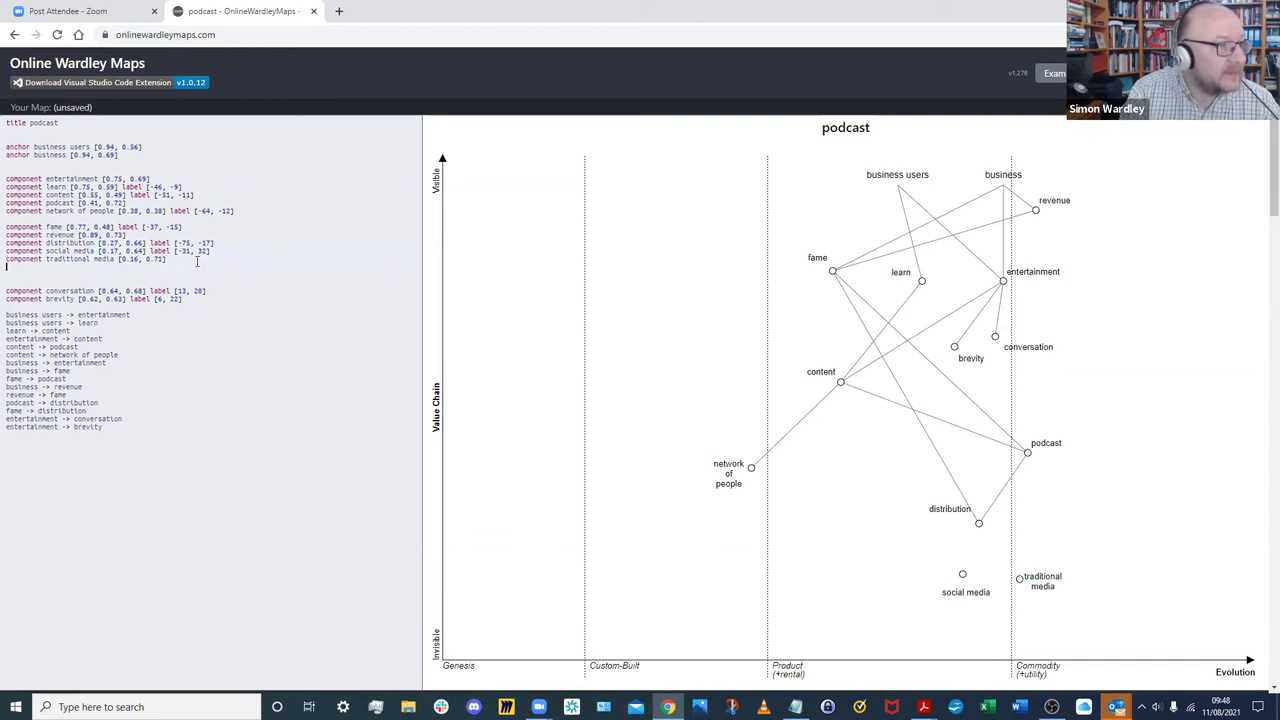
type("component ")
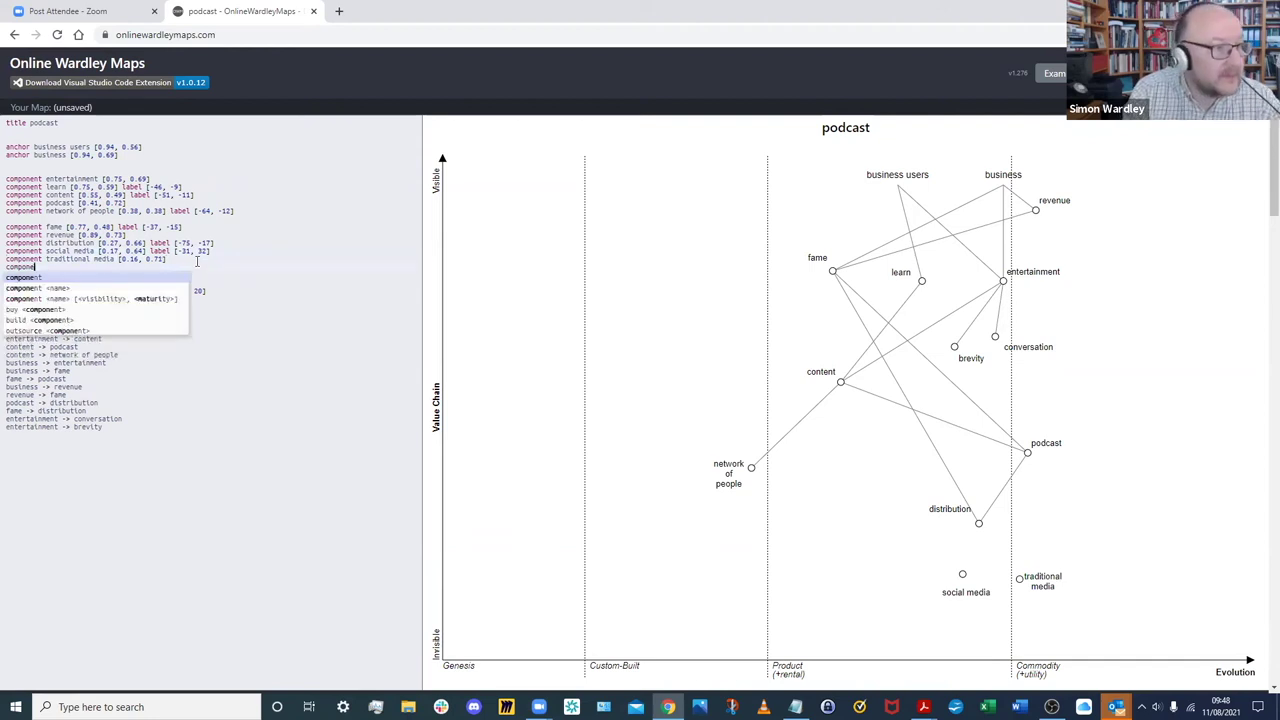
type("public talks")
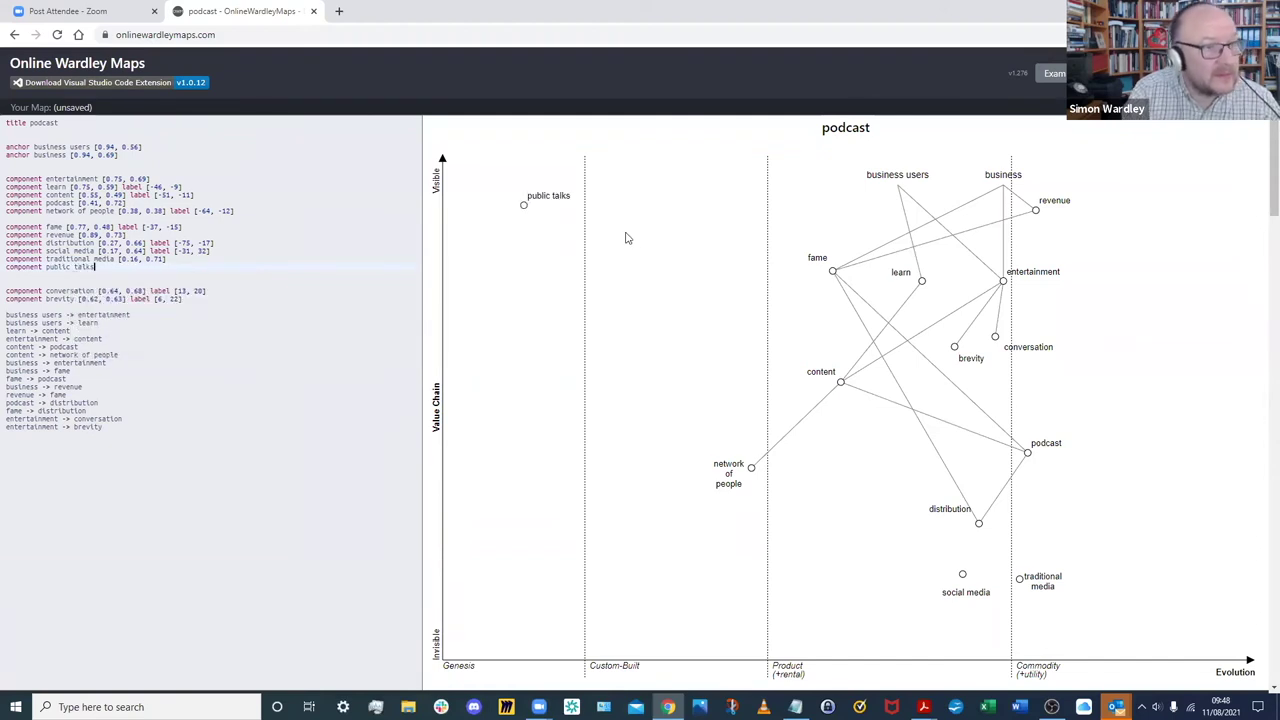
left_click_drag(525, 205, 897, 592)
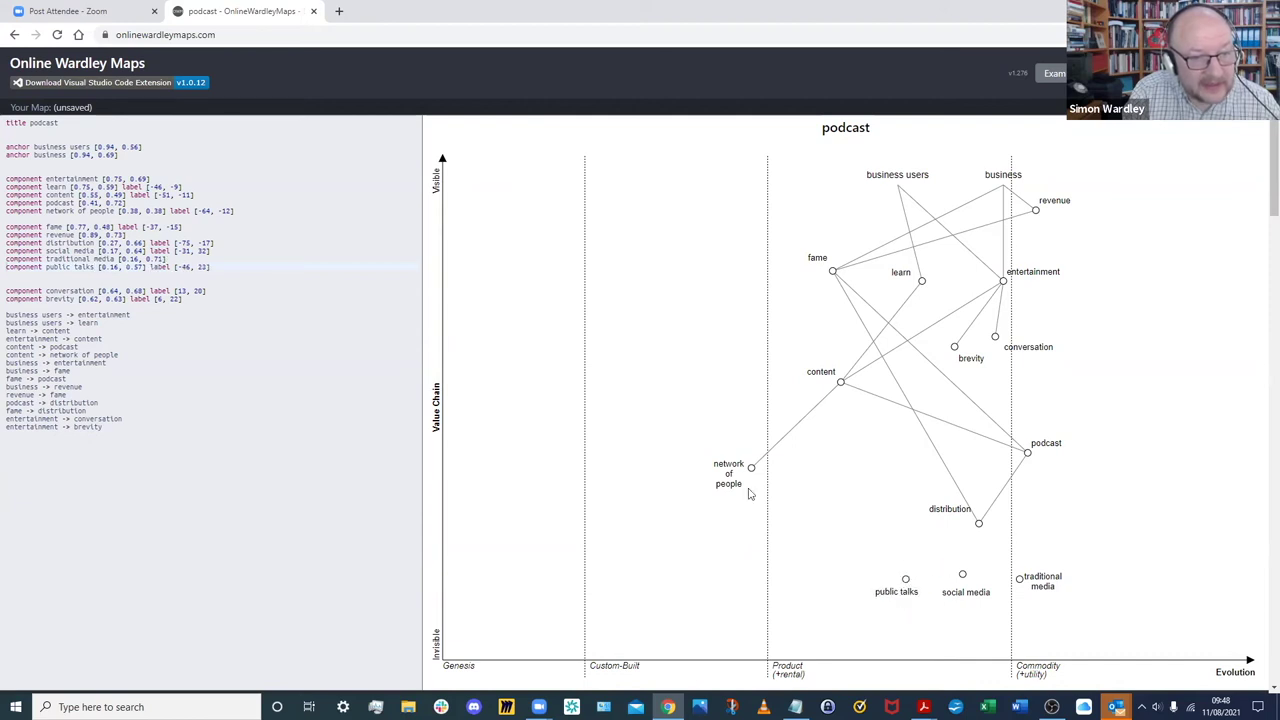
left_click(157, 430)
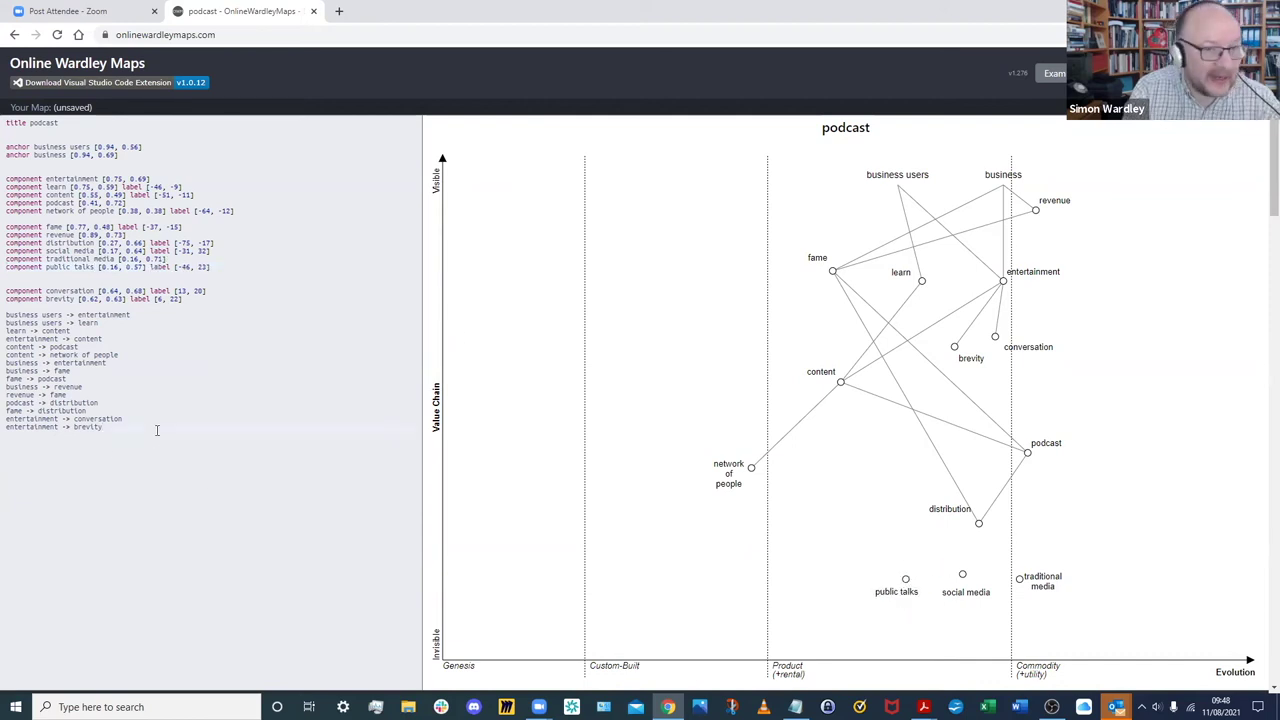
Step: Add links from distribution to public talks, social media and traditional media
type("distribution ->")
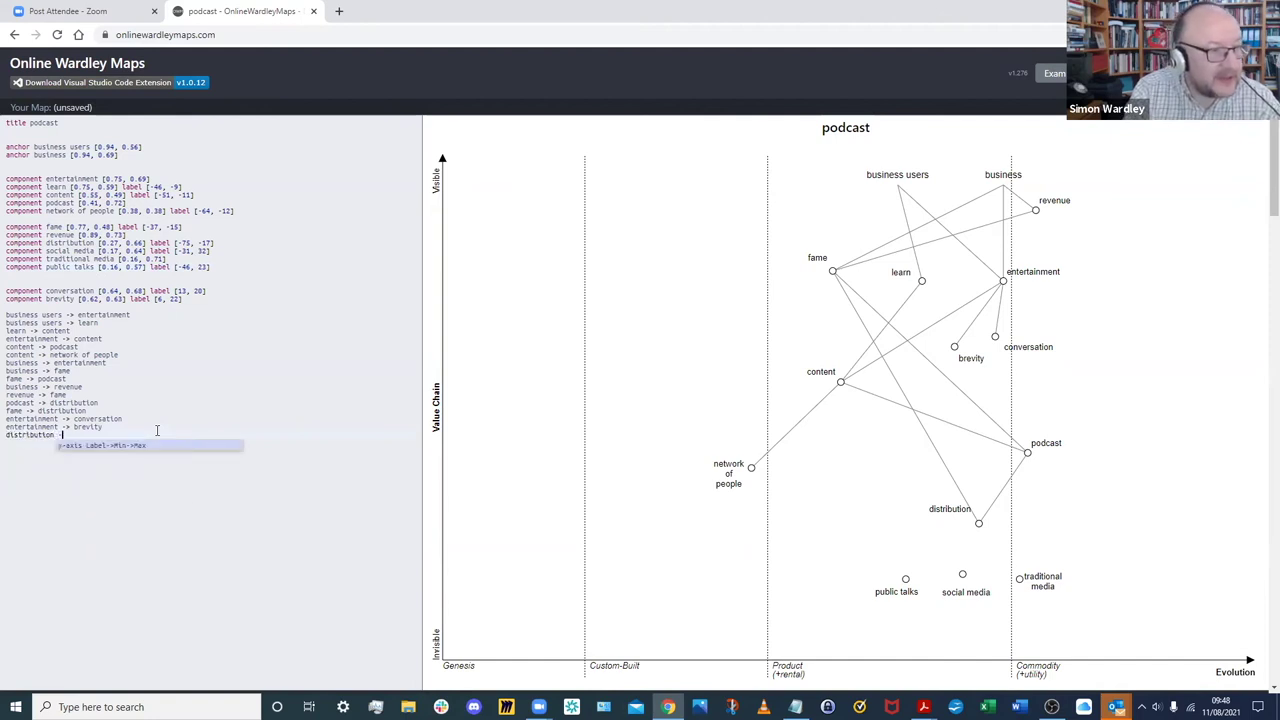
type(" pu")
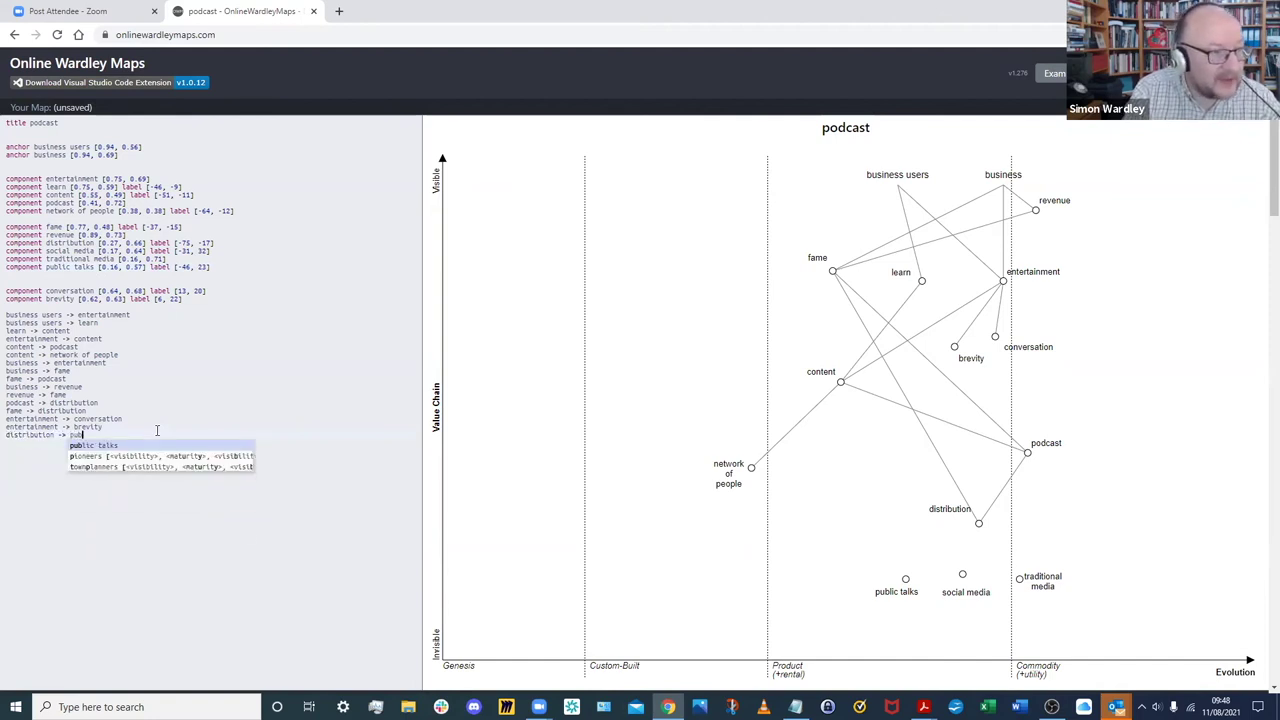
type("blic talksdistr")
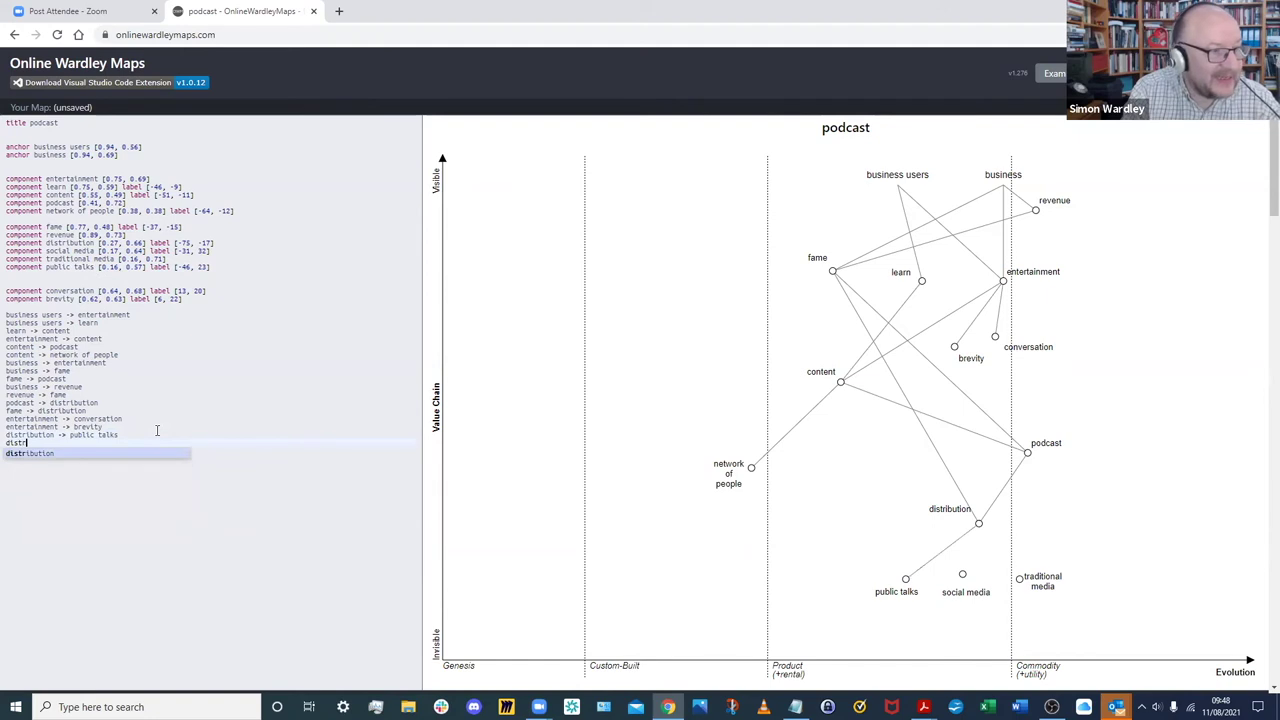
type("ibution -> social media")
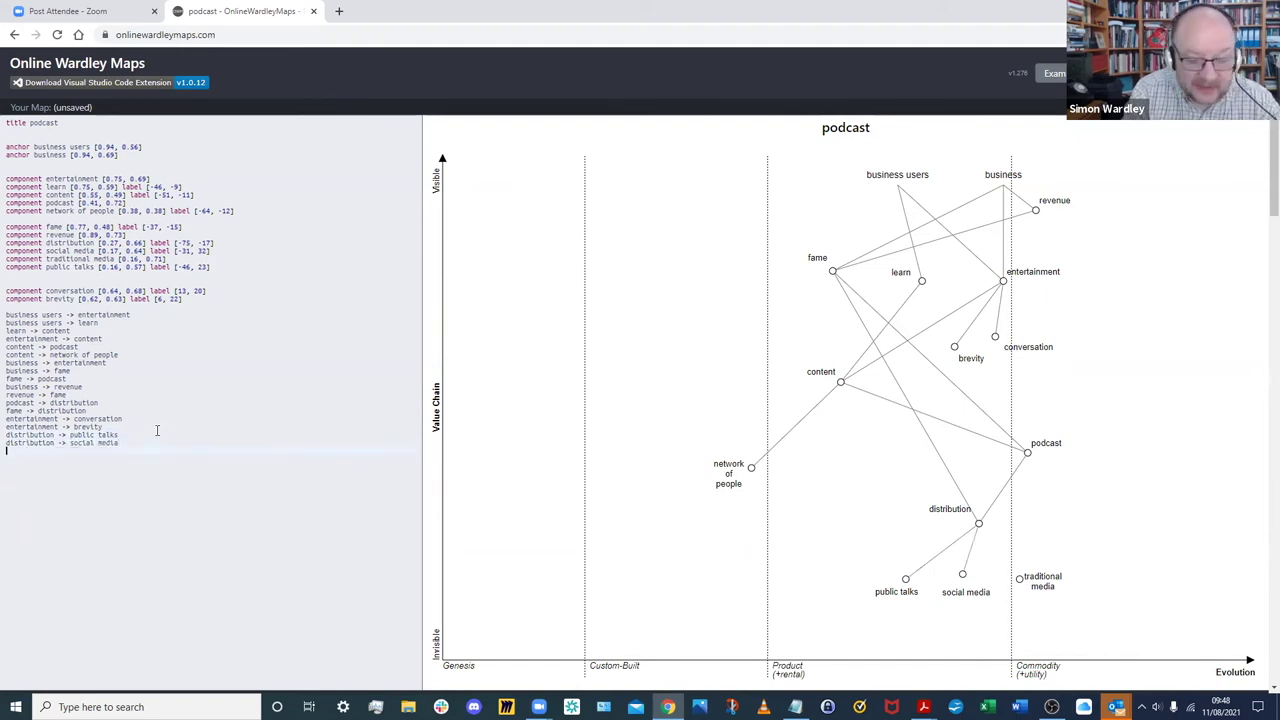
type("p")
key("BackSpace")
type("distribution -> tra")
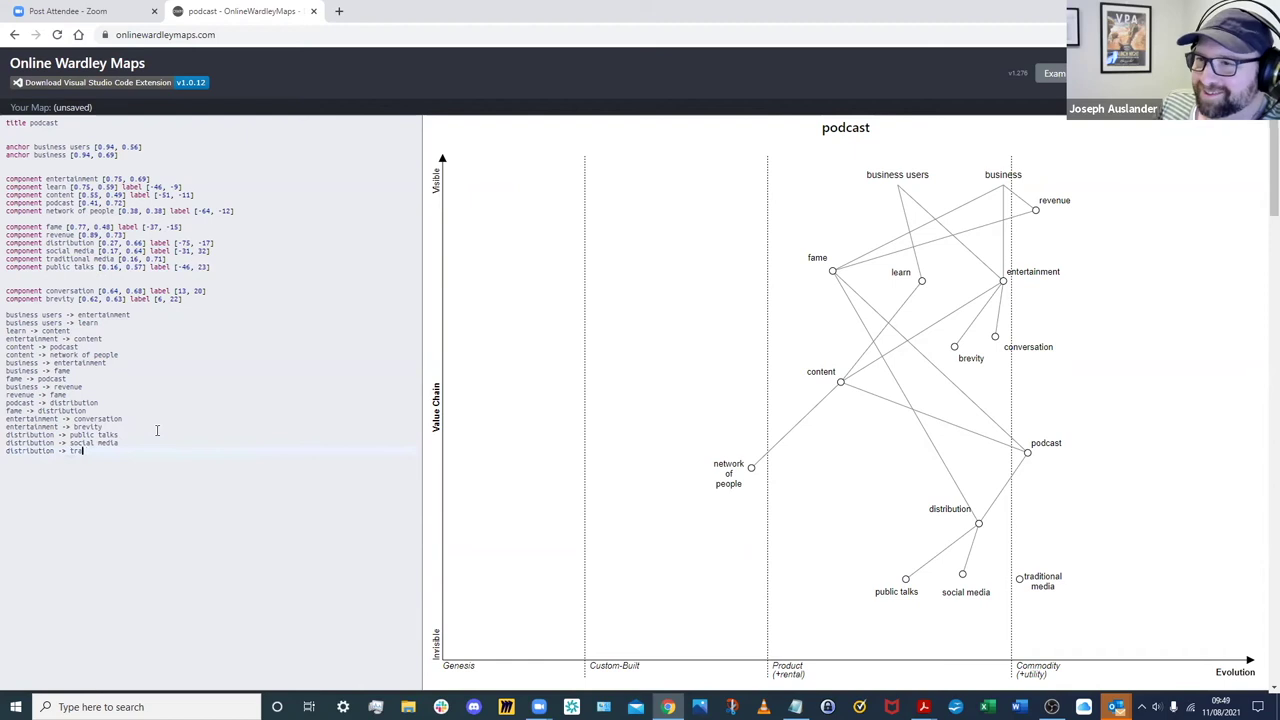
type("ditional media")
key("Return")
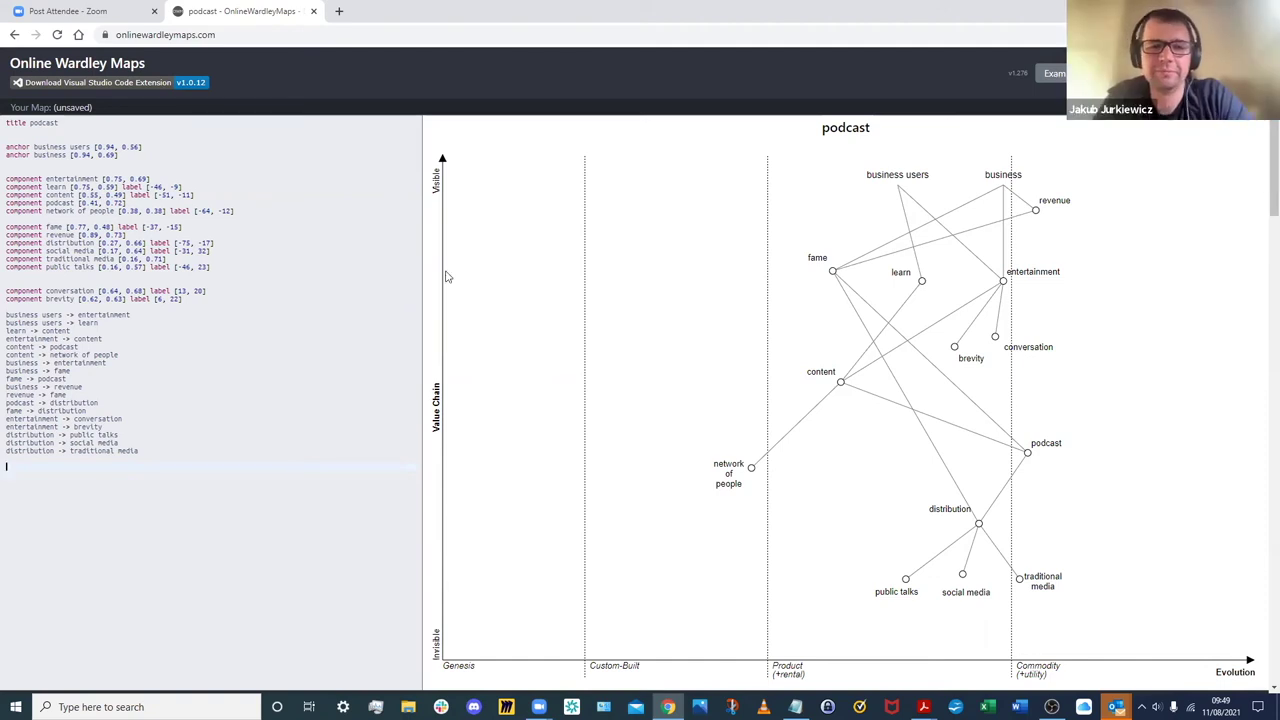
Step: Move the public talks and social media nodes lower on the map
left_click_drag(905, 579, 897, 599)
left_click_drag(962, 575, 1026, 599)
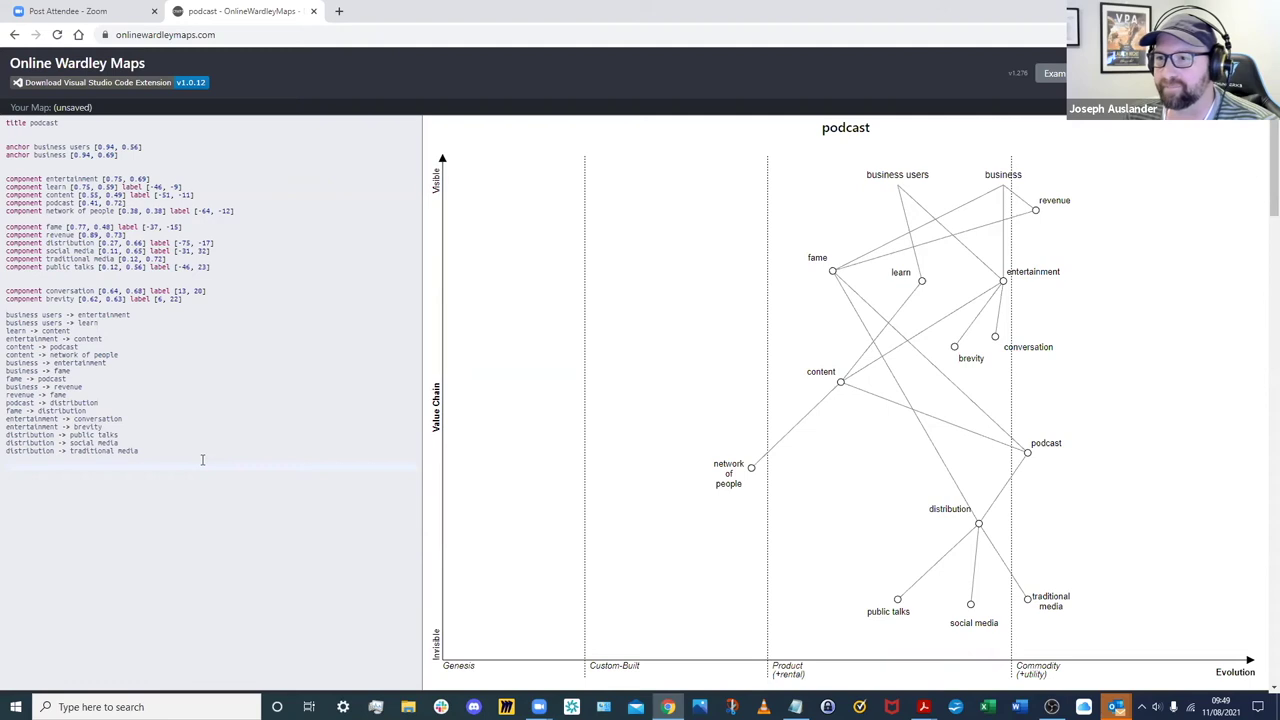
Step: Add links from network of people to public talks and to social media
type("netw")
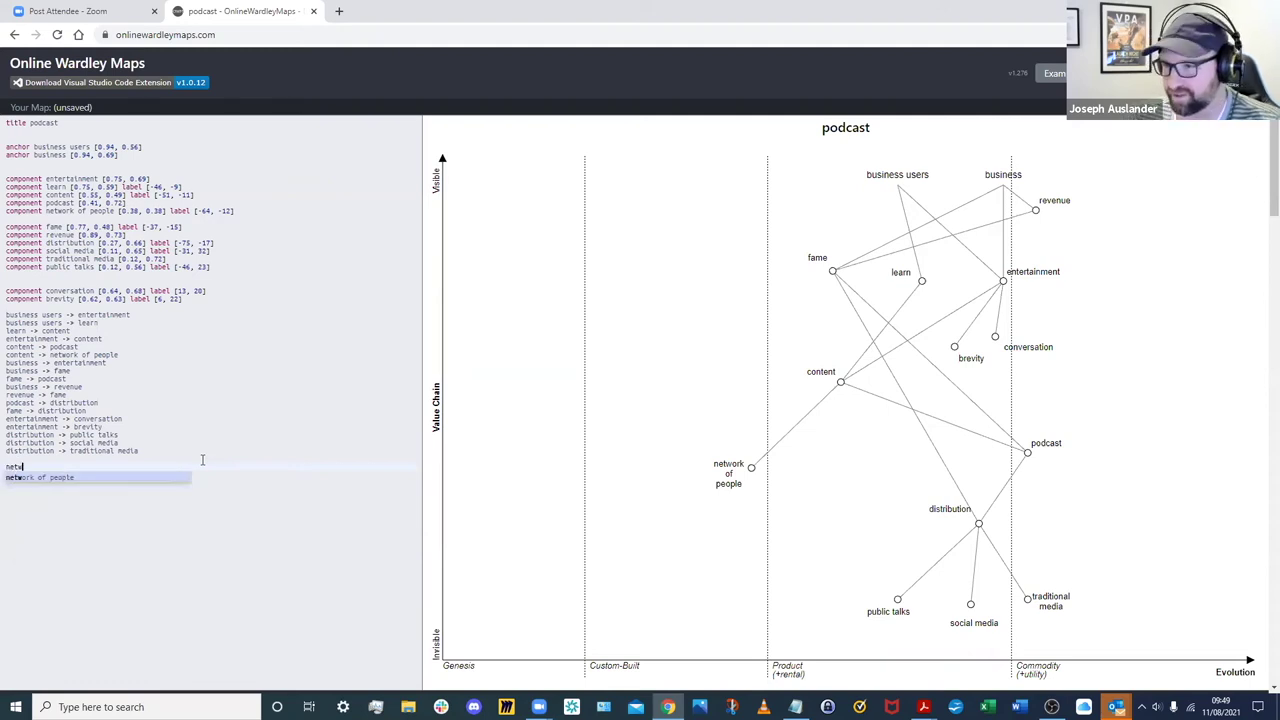
key("Return")
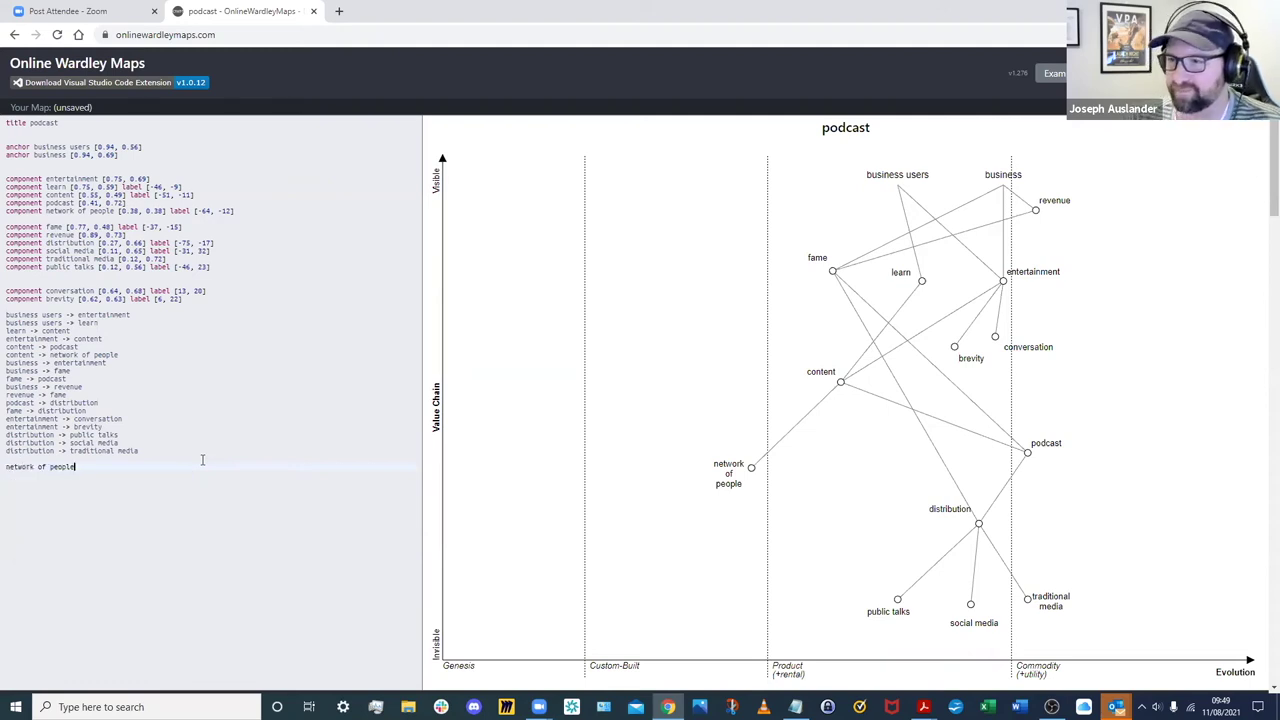
type("-> p")
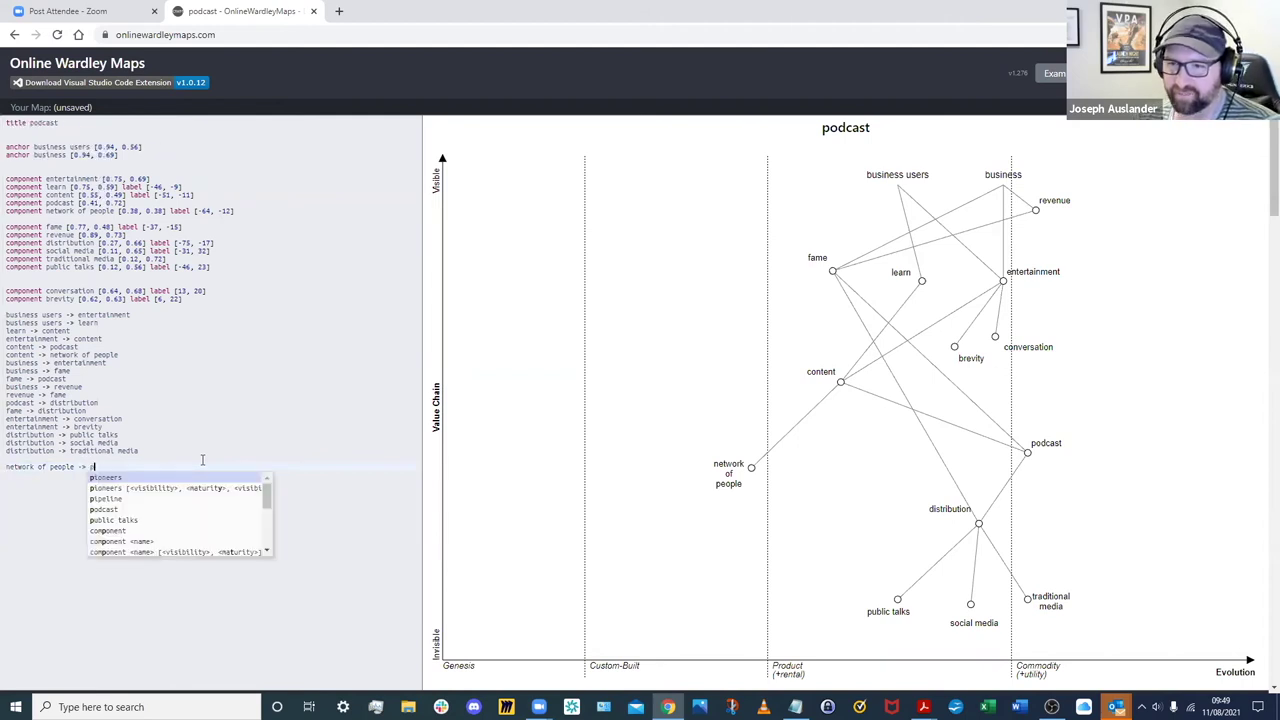
type("u")
key("Return")
key("Return")
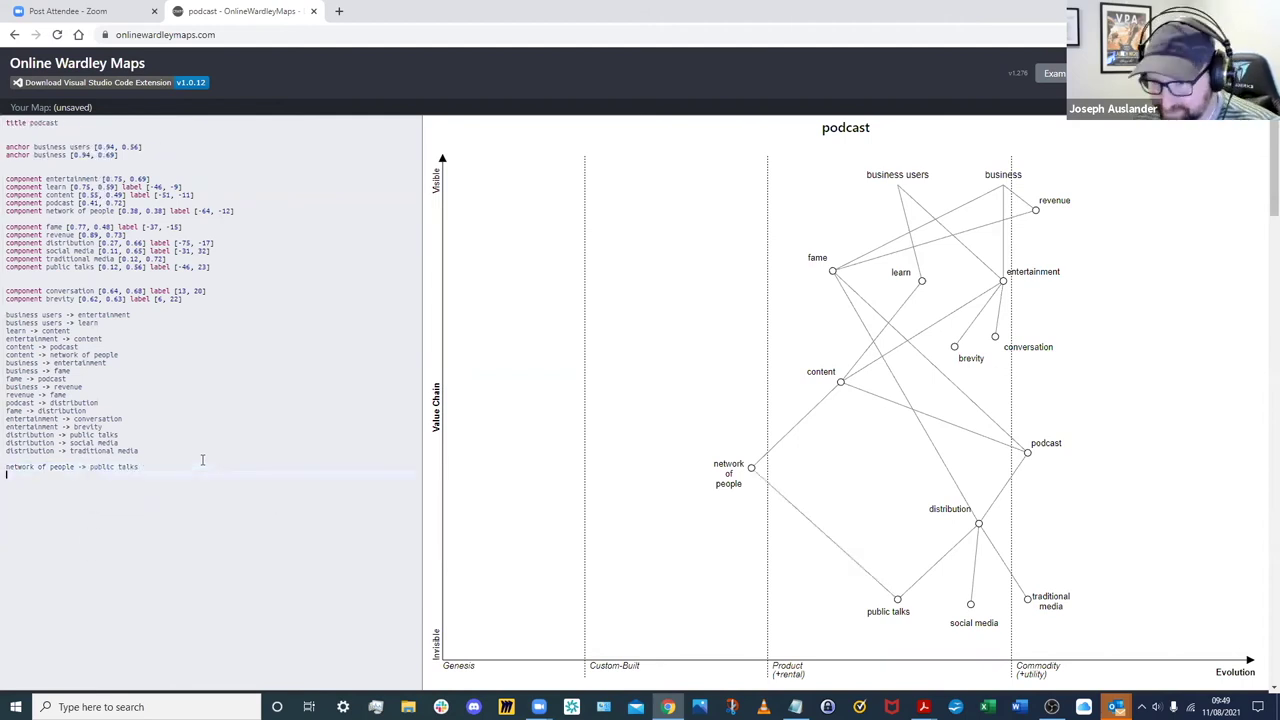
type("netwo")
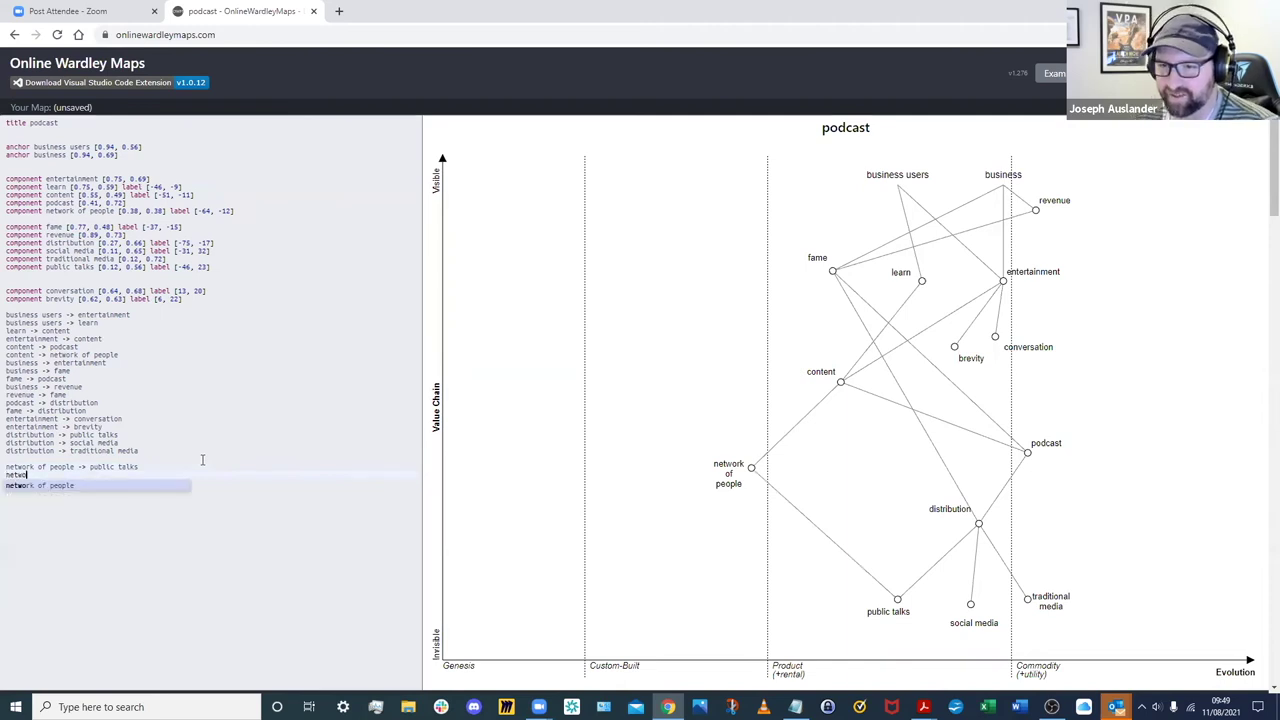
key("Return")
type("-> so")
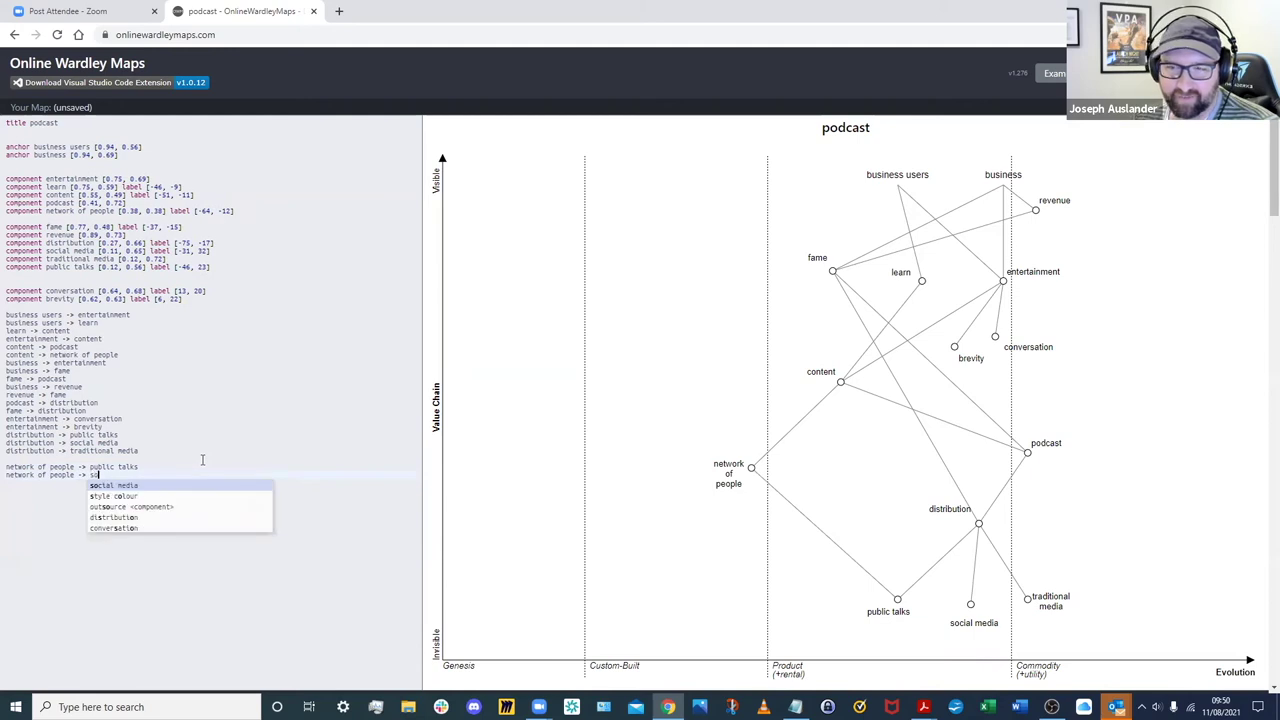
key("Return")
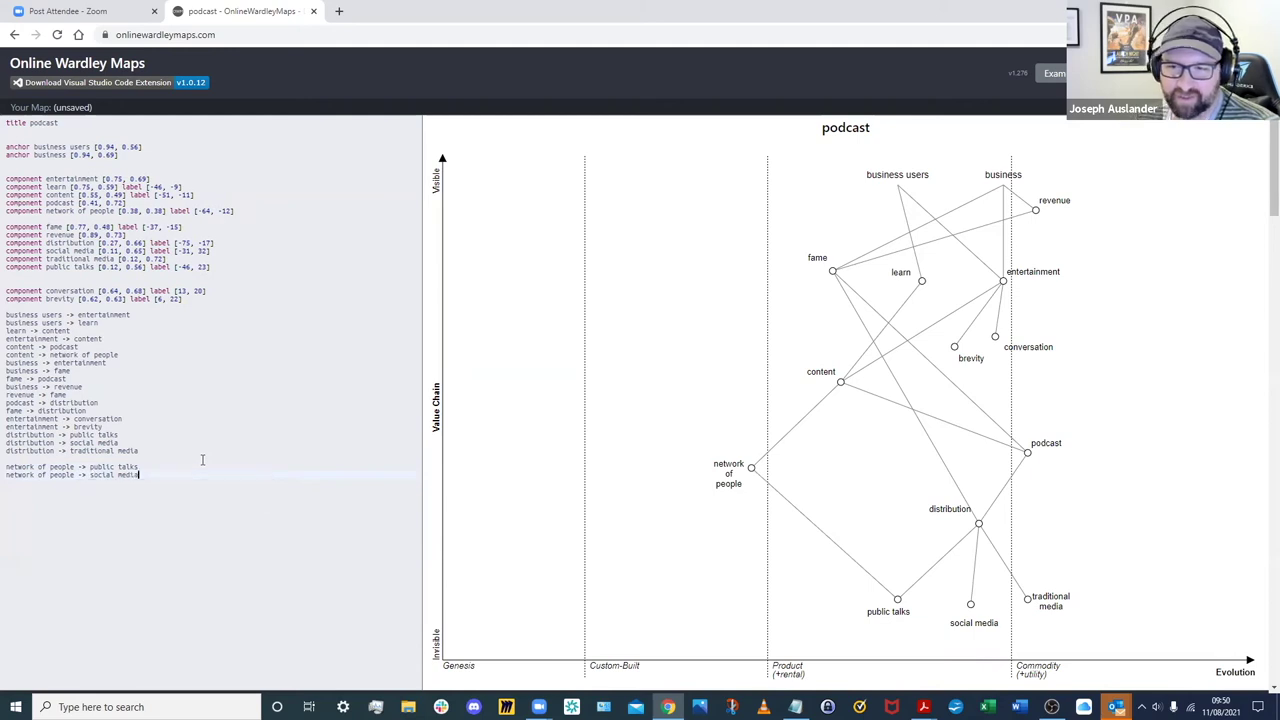
key("Return")
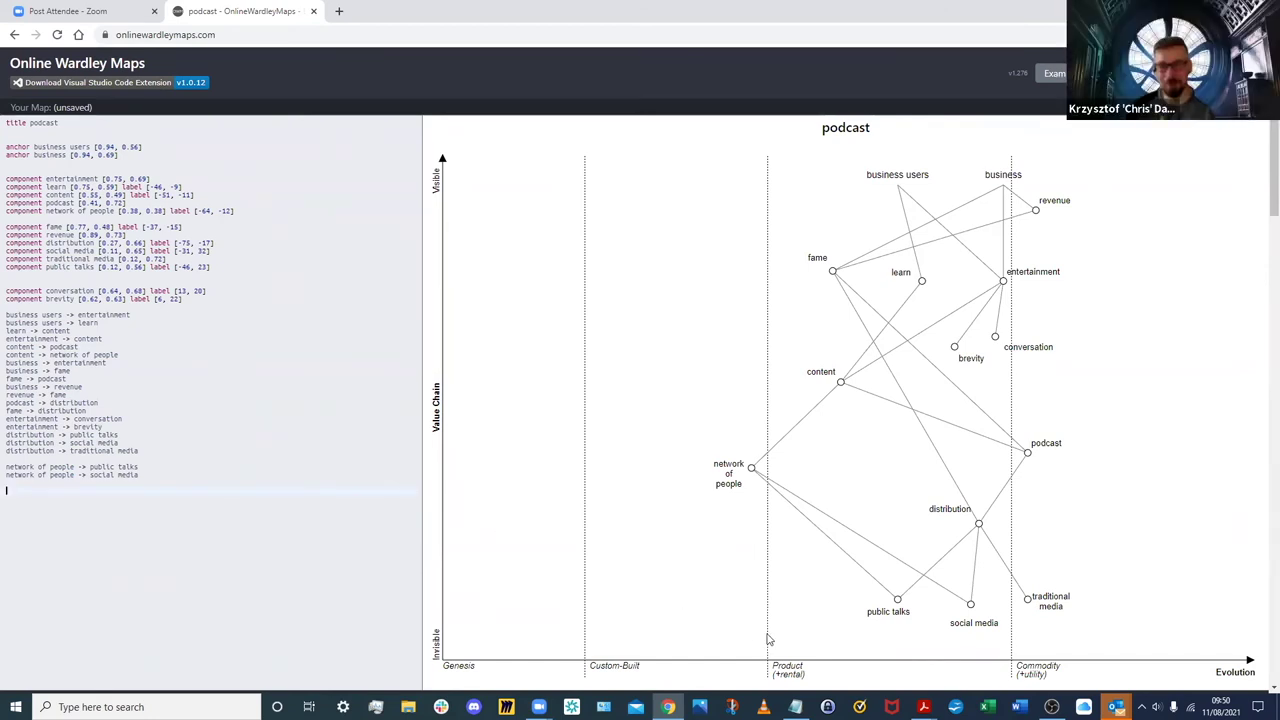
Step: Drop the distribution label below its node and raise the social media label slightly
left_click_drag(936, 509, 934, 522)
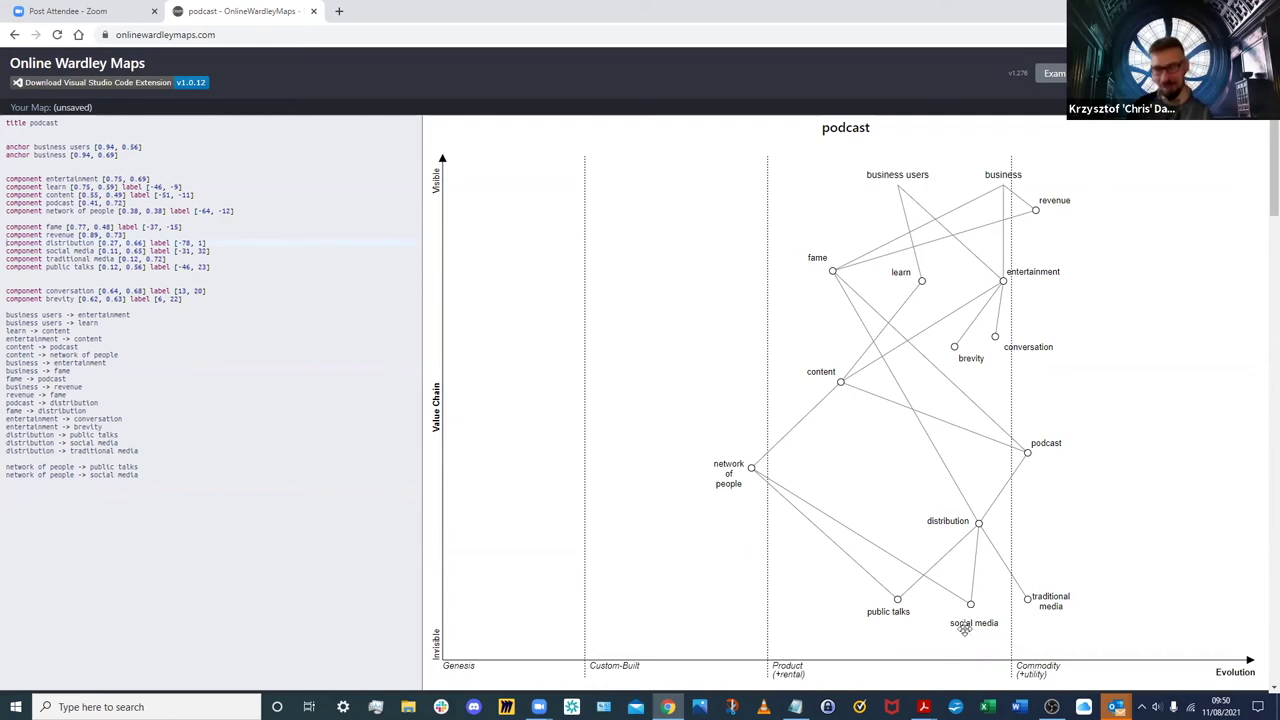
left_click_drag(968, 624, 968, 618)
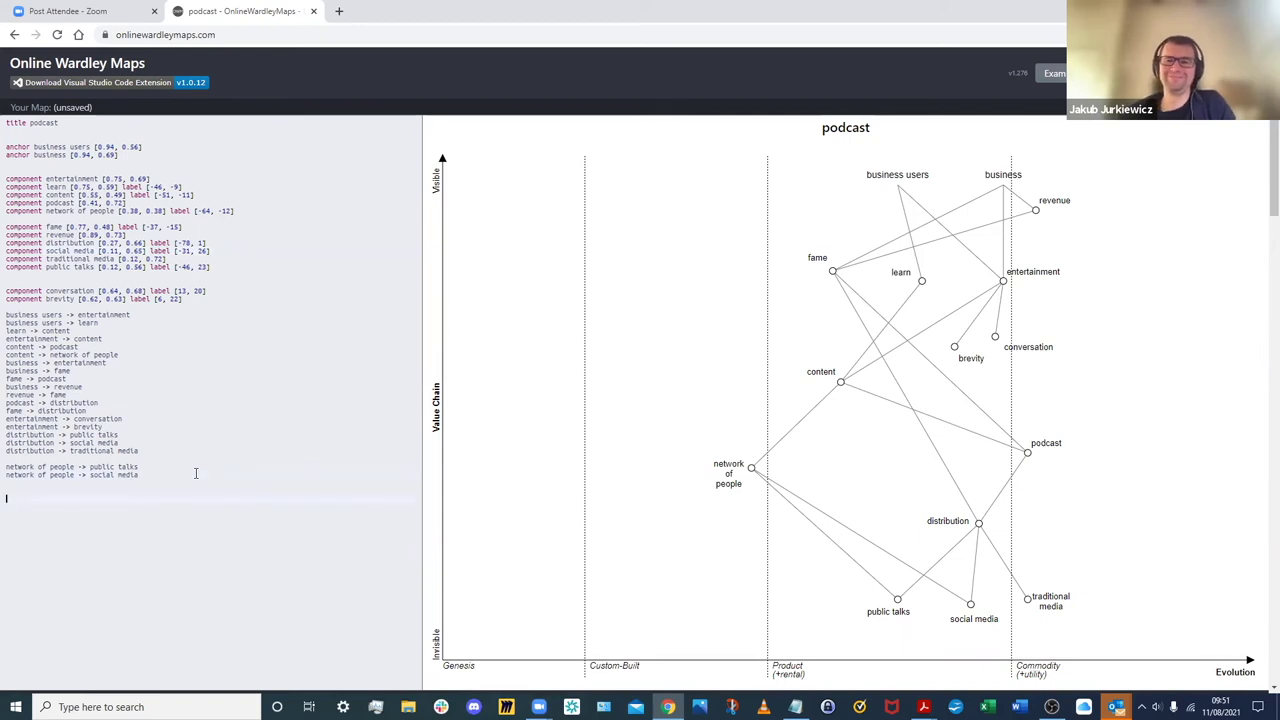
Step: Add an evolve line for network of people, fix the keyword typo, and set the value to 0.6
type("evolve net")
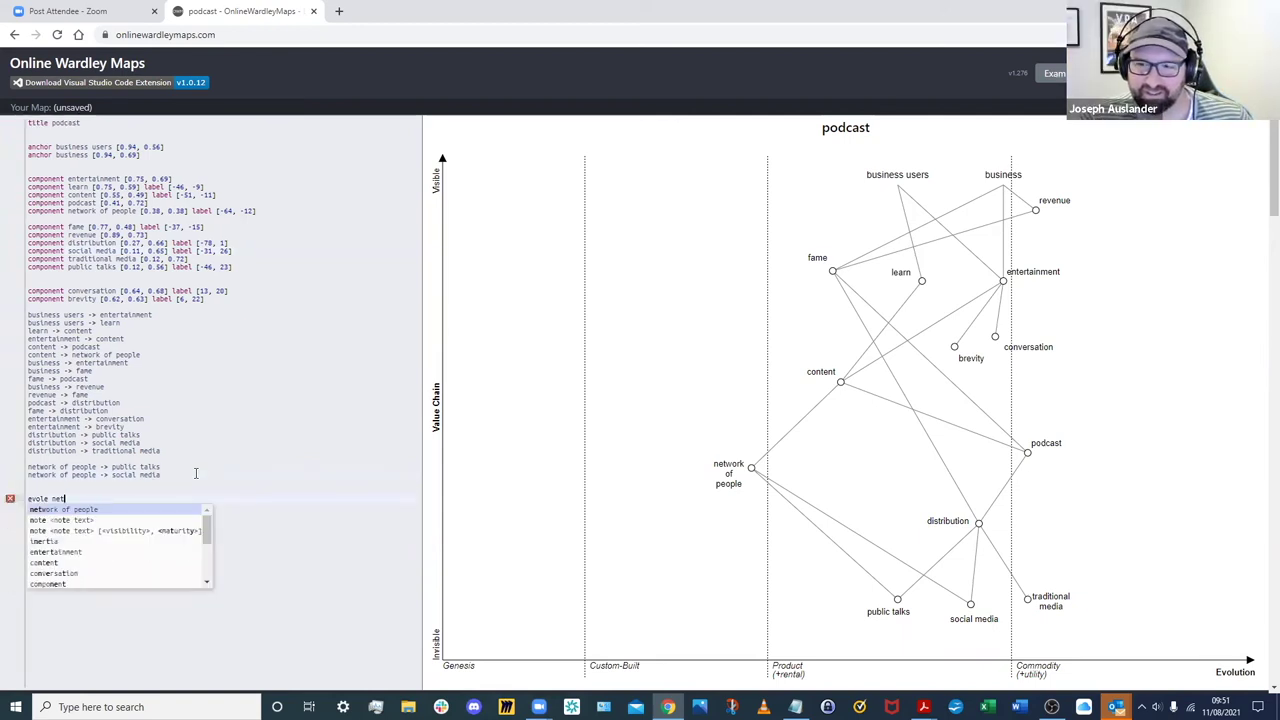
key("Return")
type("0.8")
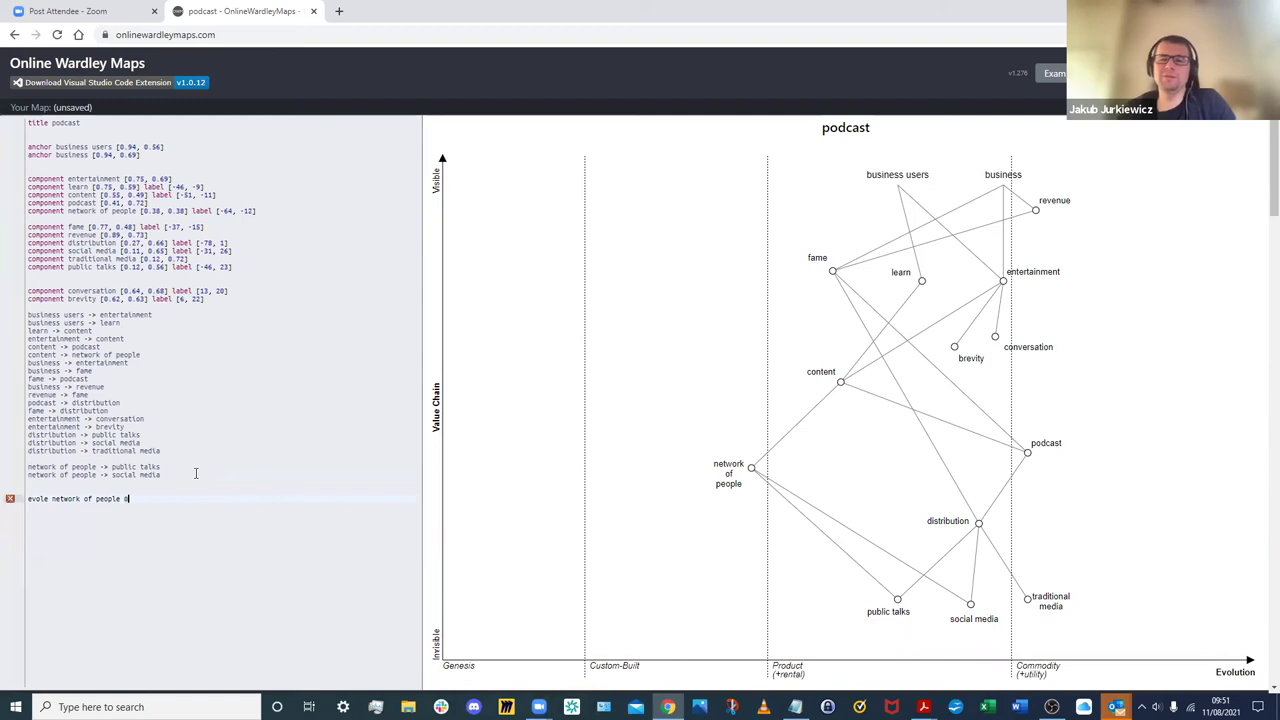
key("Return")
left_click(45, 499)
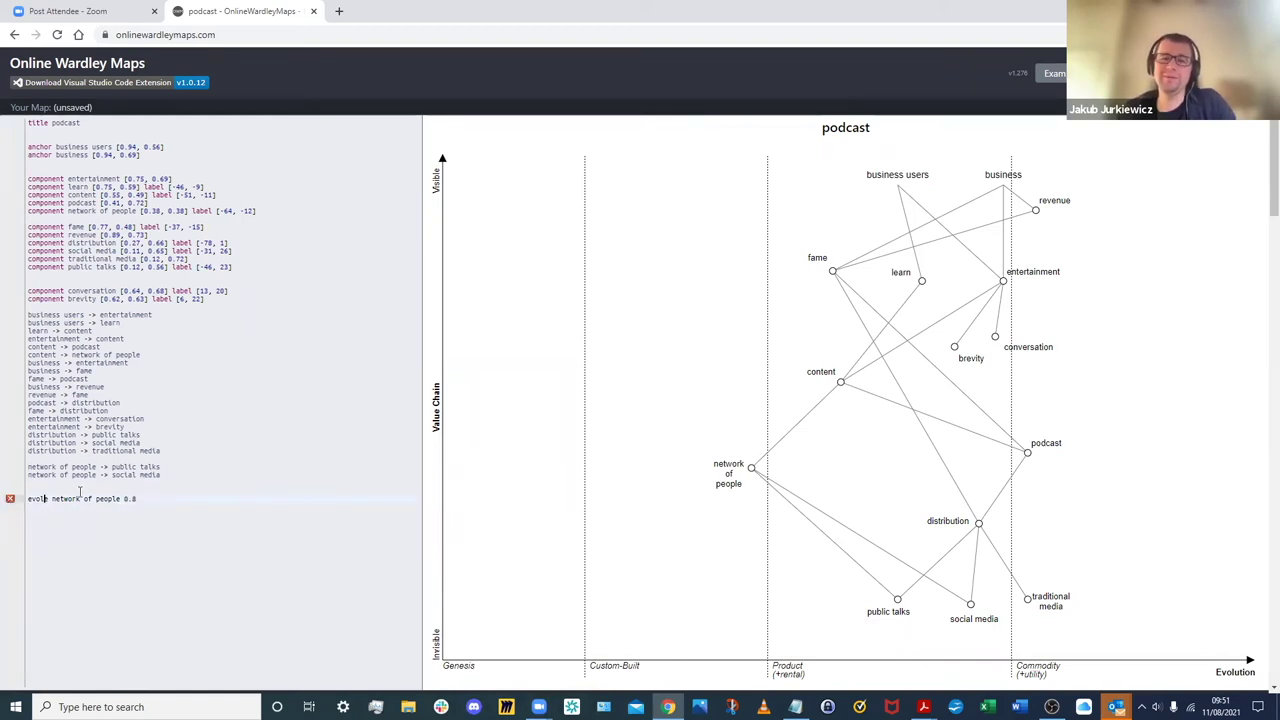
type("ve")
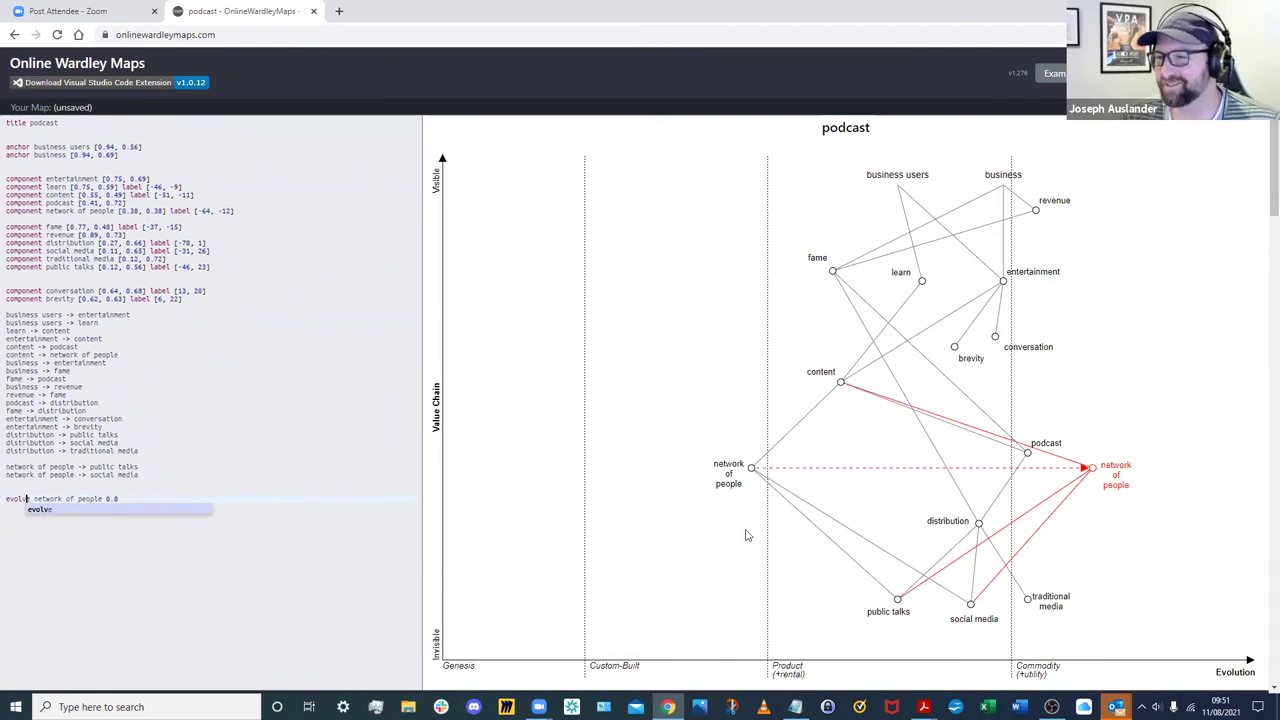
left_click(135, 500)
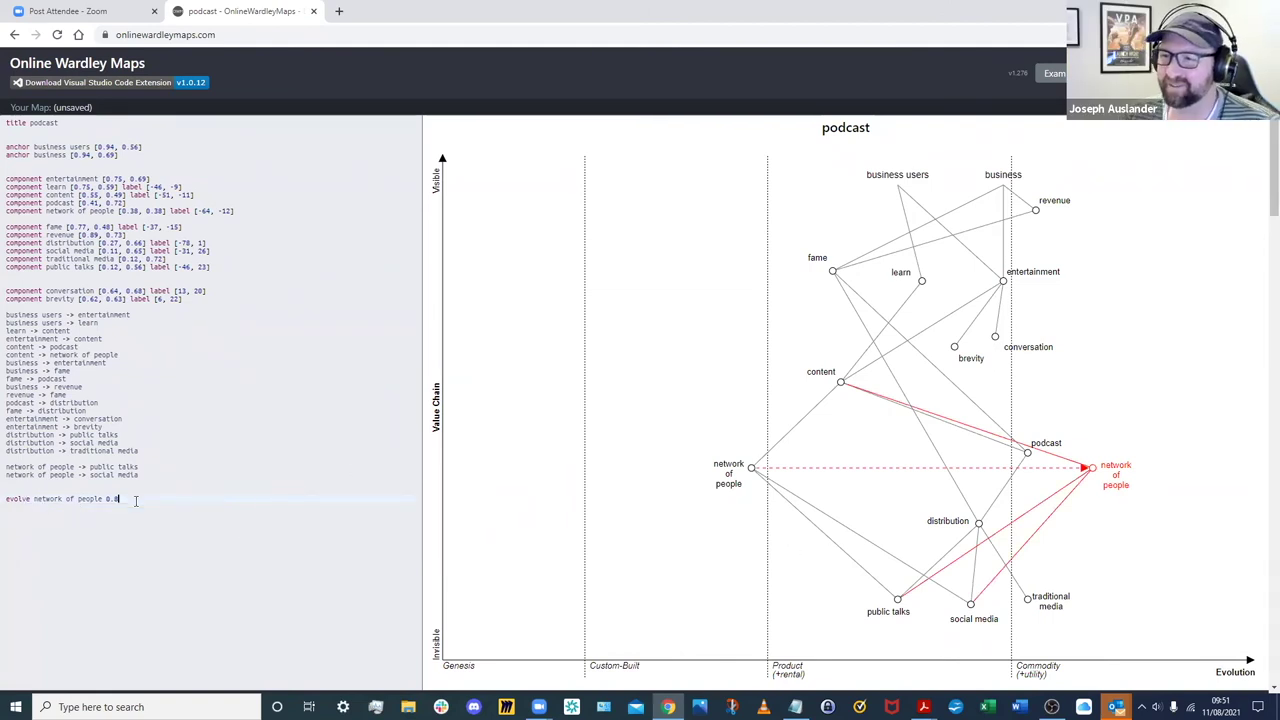
key("BackSpace")
type("6")
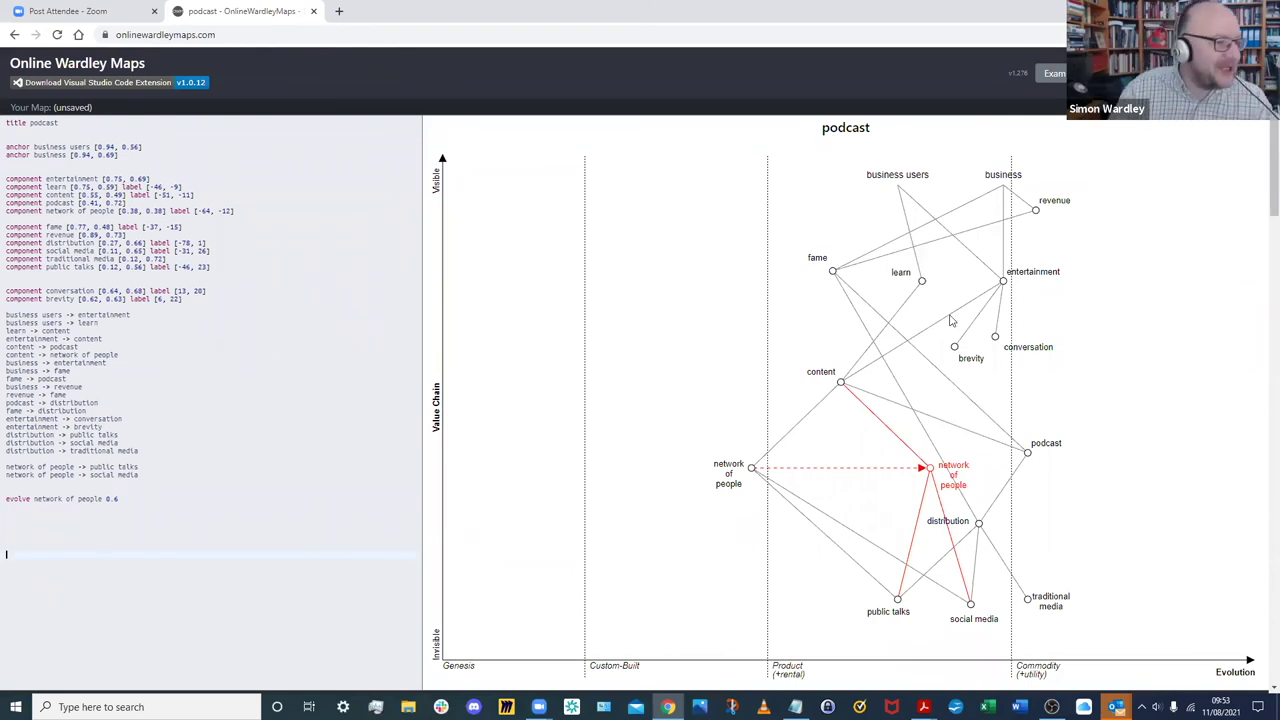
Step: Select the full podcast map text in the editor and save it with Ctrl+S to get a share link
left_click_drag(131, 505, 2, 92)
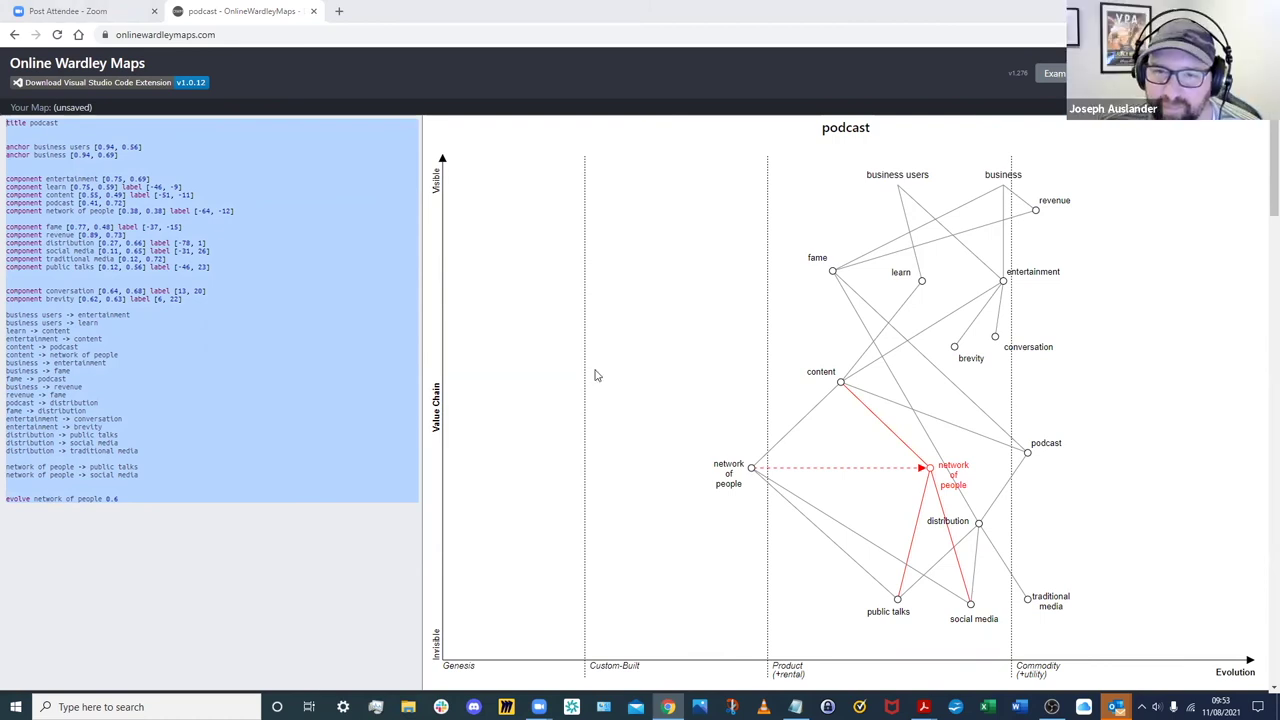
left_click(95, 502)
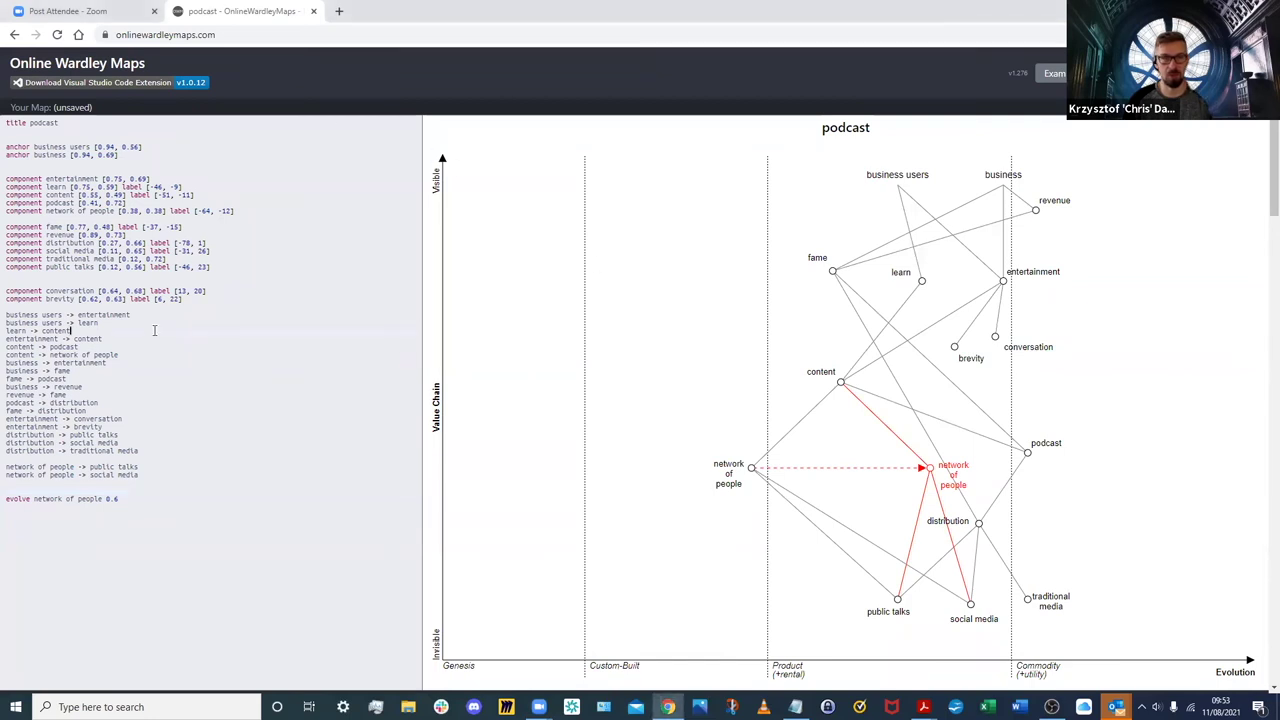
left_click_drag(6, 503, 3, 66)
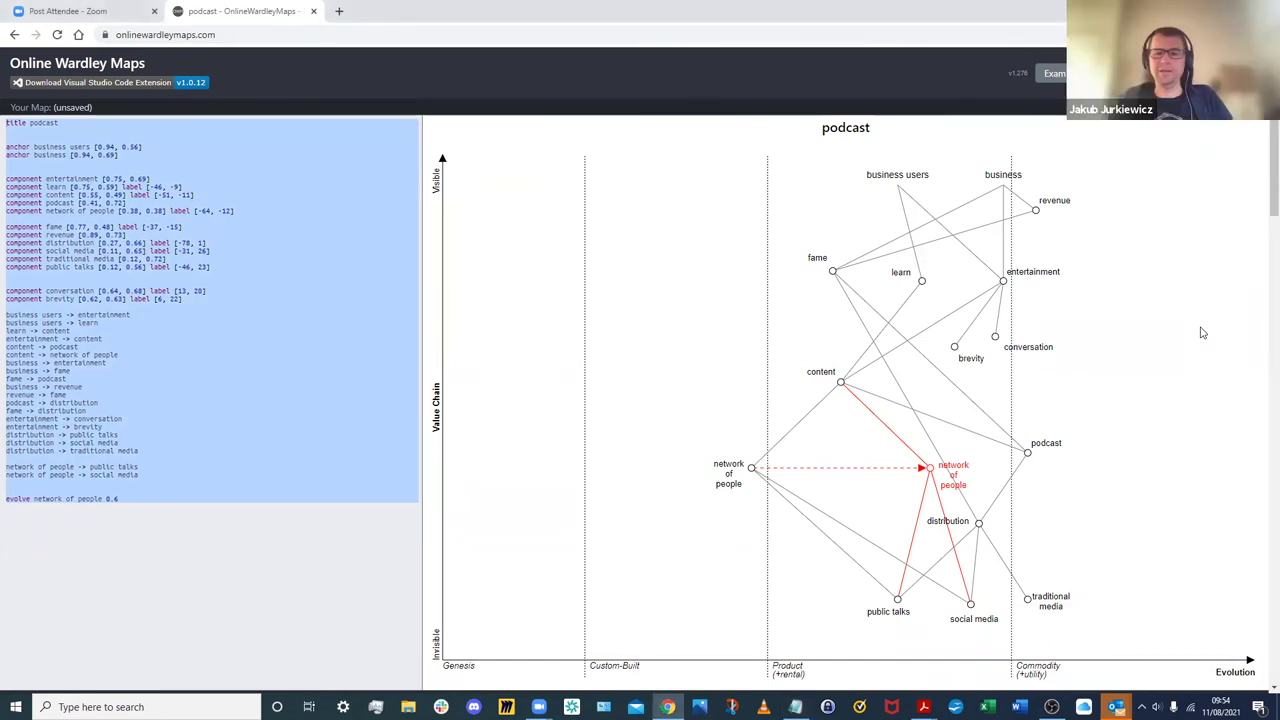
key("ctrl+s")
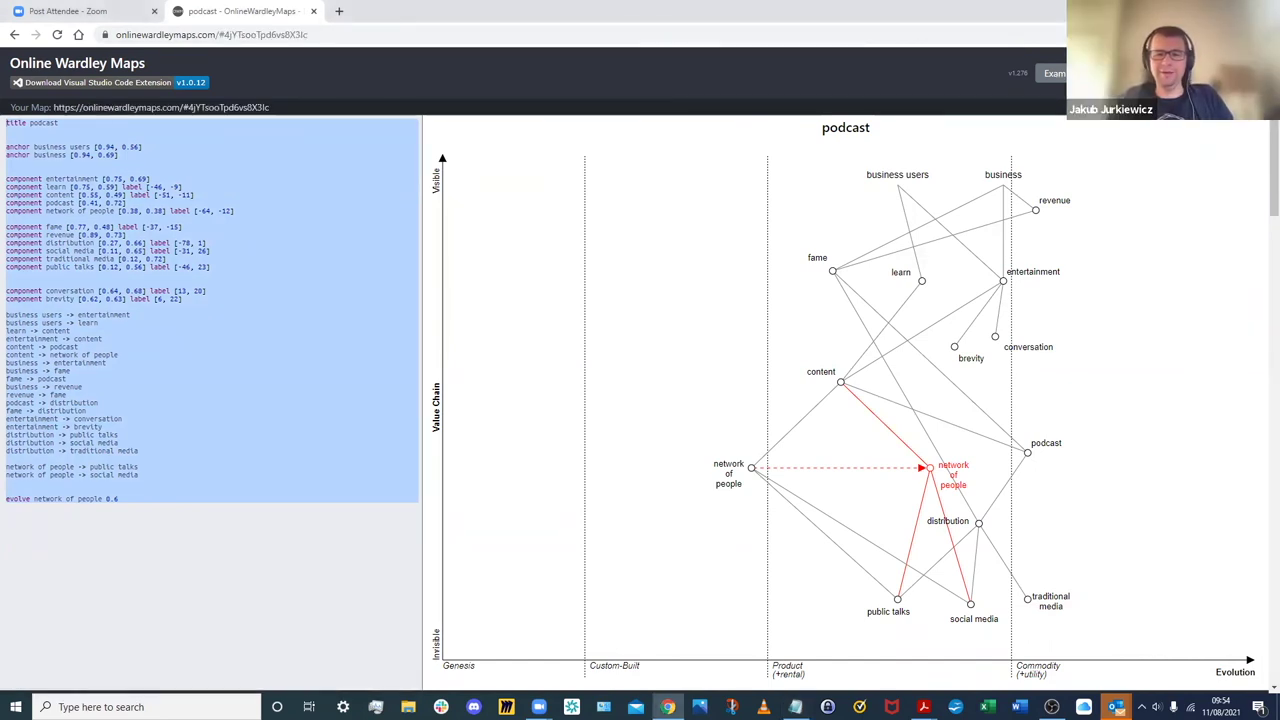